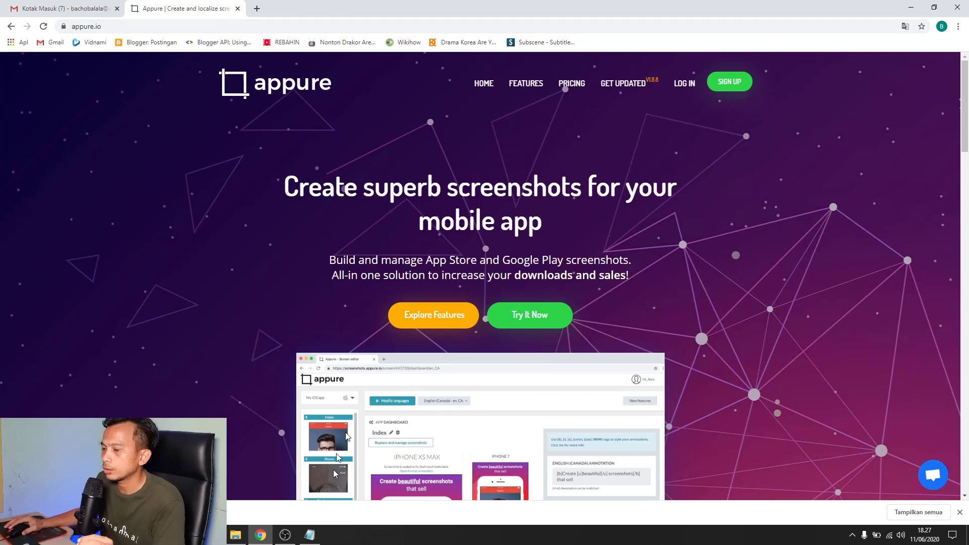
Copy the saved e-mail address from the Notepad note
{"action": "left_click", "coordinate": [309, 535]}
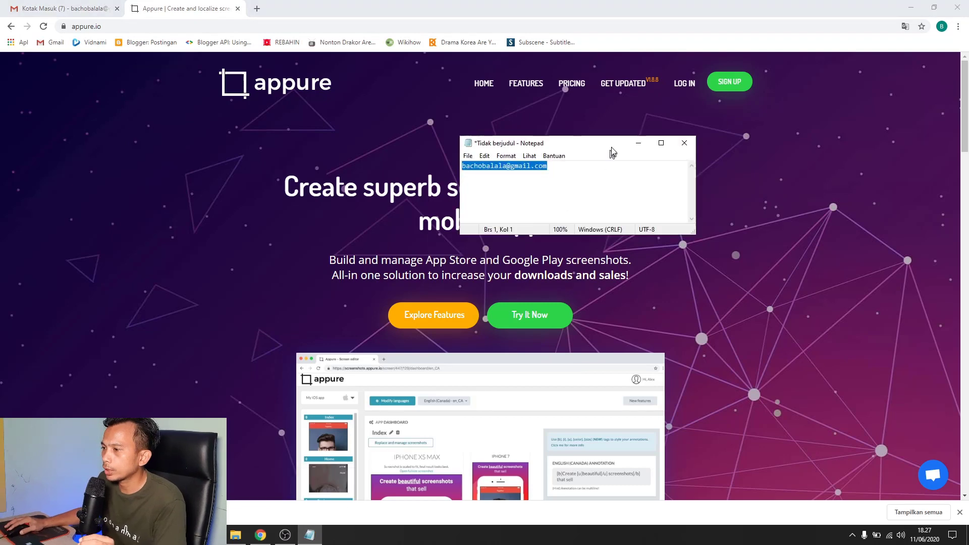
{"action": "right_click", "coordinate": [528, 169]}
{"action": "left_click", "coordinate": [555, 201]}
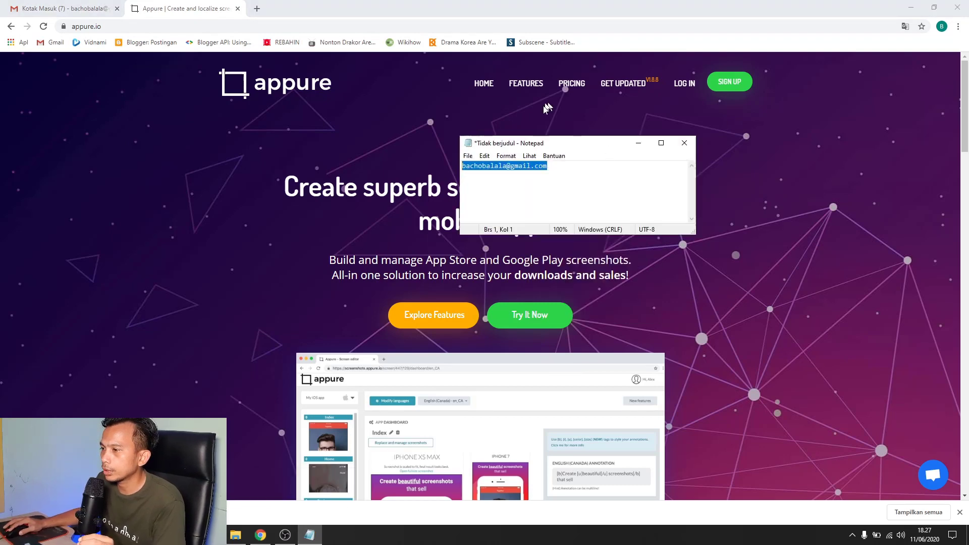
{"action": "left_click", "coordinate": [639, 144]}
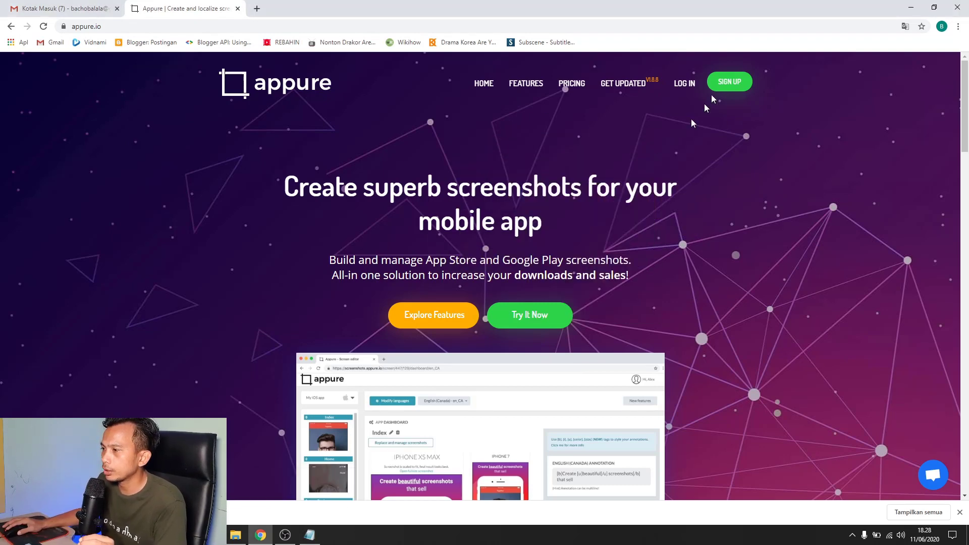
Sign up with your full name, the autofilled e-mail and Chrome's suggested password, agreeing to the terms
{"action": "left_click", "coordinate": [736, 87]}
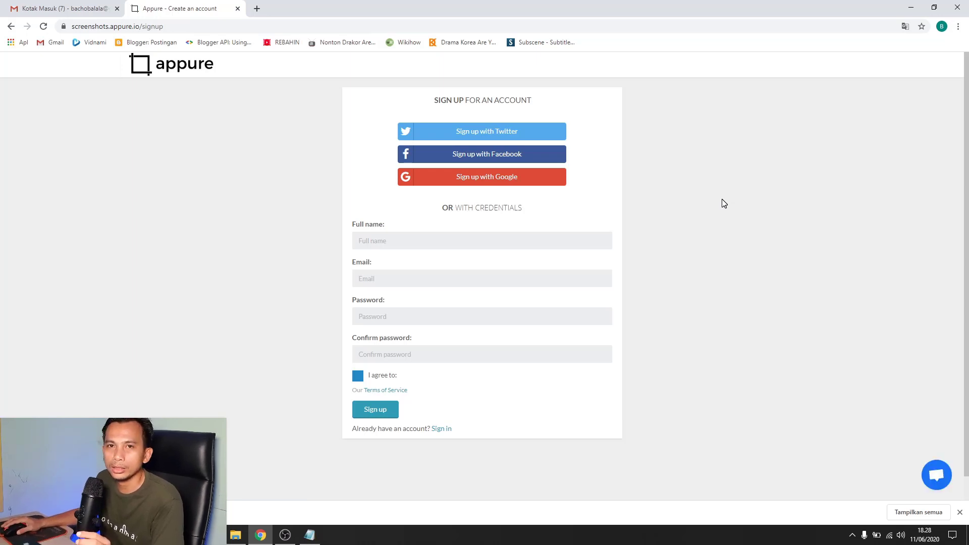
{"action": "left_click", "coordinate": [449, 241]}
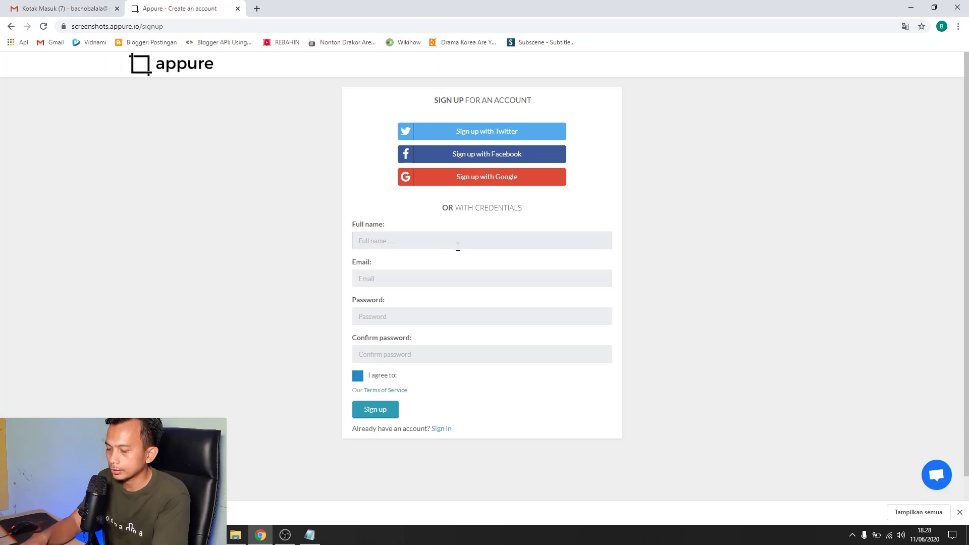
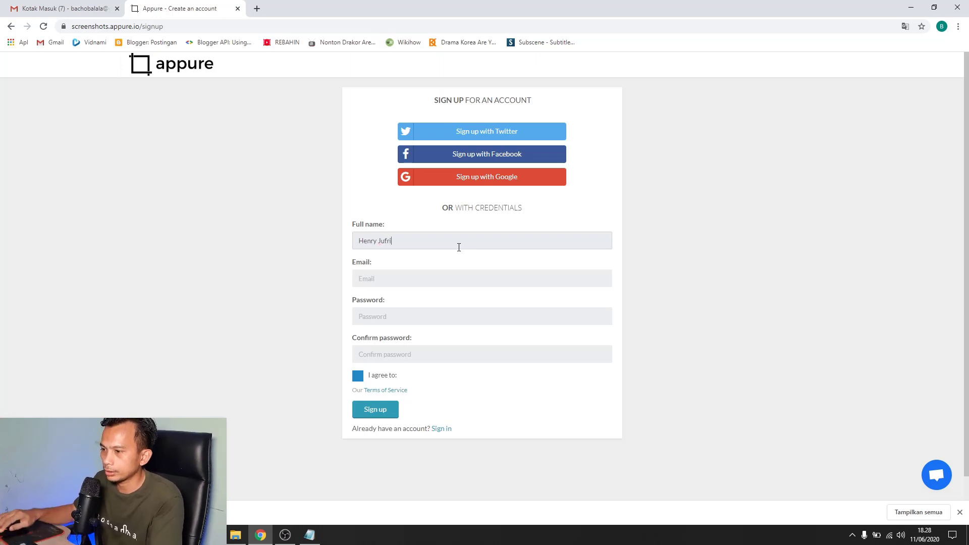
{"action": "left_click", "coordinate": [467, 282]}
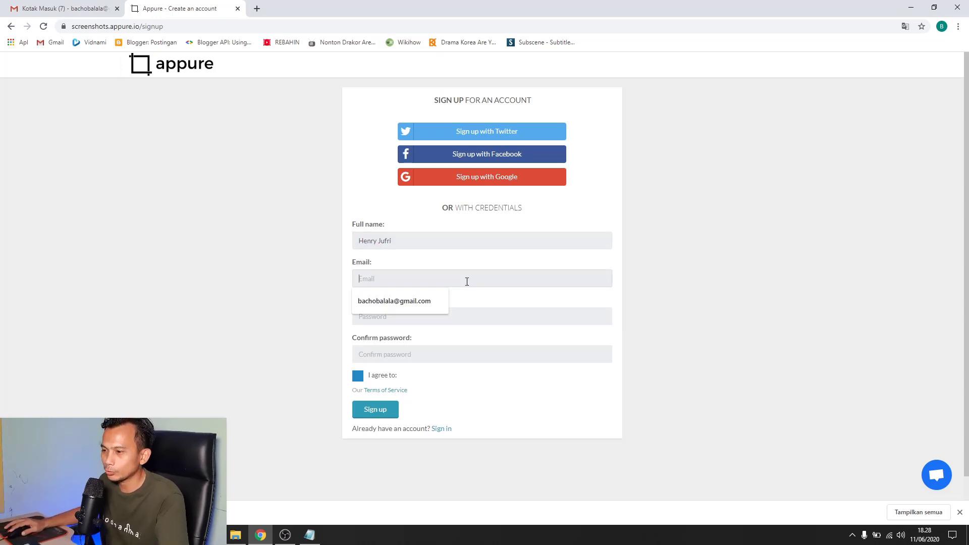
{"action": "left_click", "coordinate": [426, 303]}
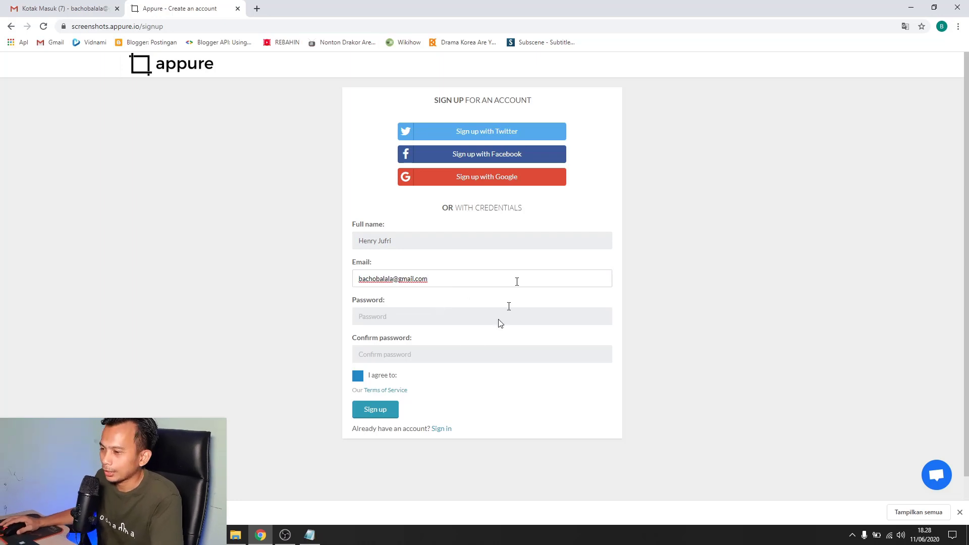
{"action": "left_click", "coordinate": [395, 321]}
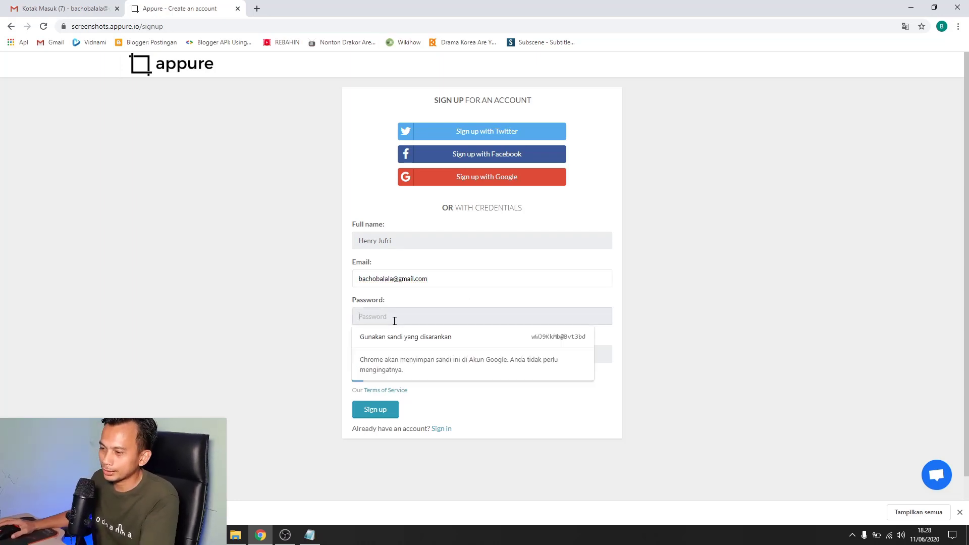
{"action": "left_click", "coordinate": [505, 339]}
{"action": "left_click", "coordinate": [357, 377]}
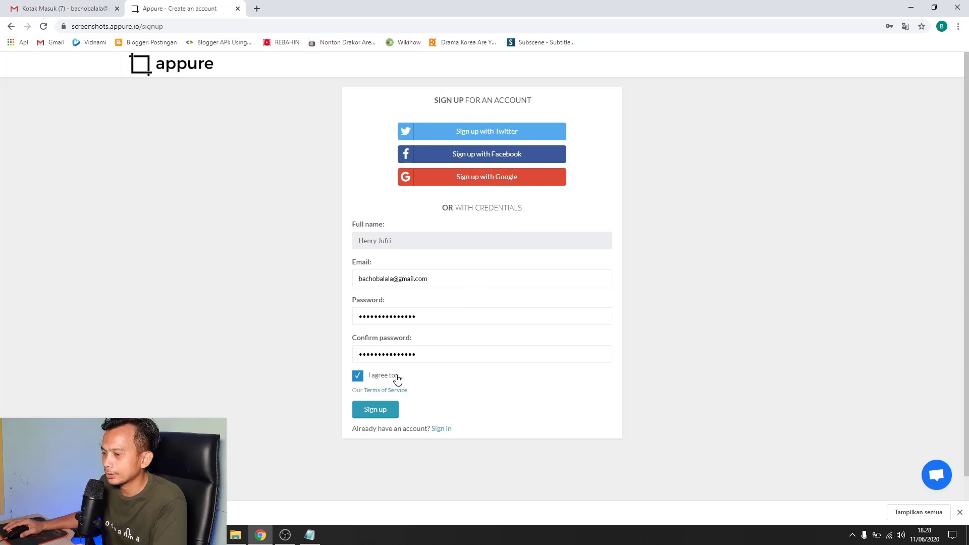
{"action": "left_click", "coordinate": [375, 410]}
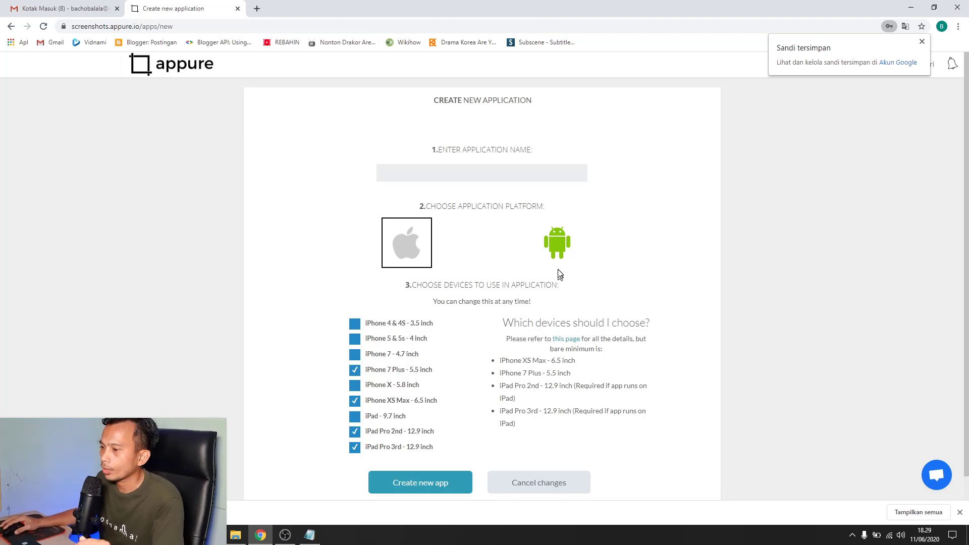
Choose Android as the platform and name the application 'Wallpaper HD'
{"action": "left_click", "coordinate": [562, 246]}
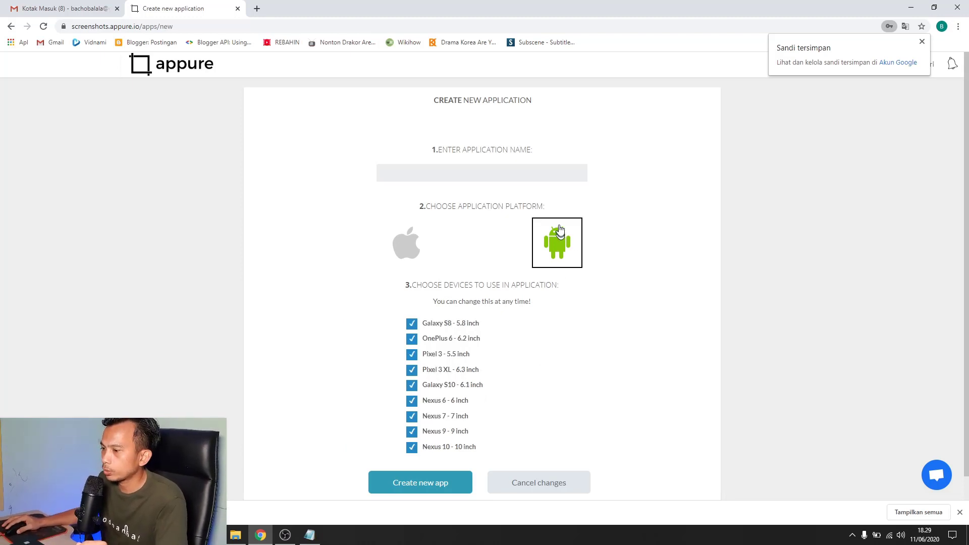
{"action": "left_click", "coordinate": [490, 170]}
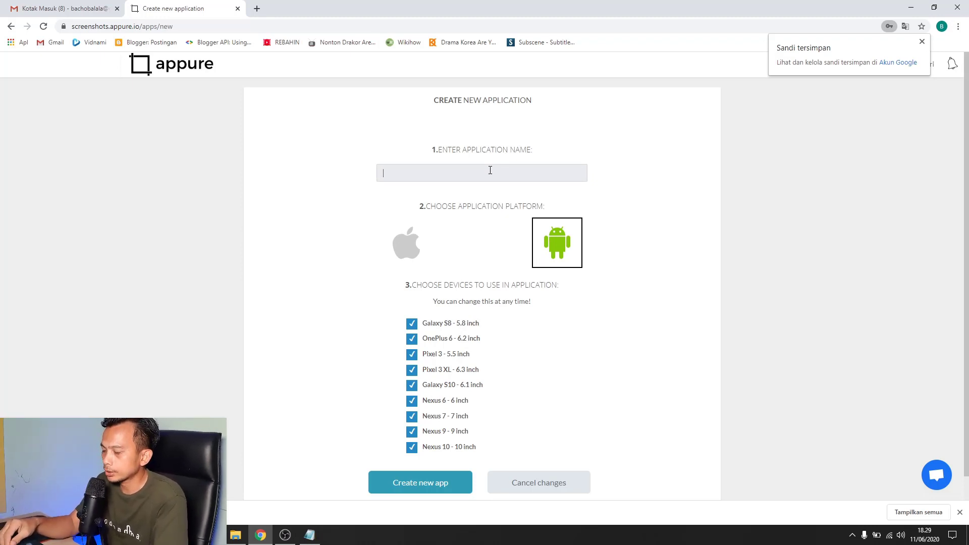
{"action": "type", "text": "Wall"}
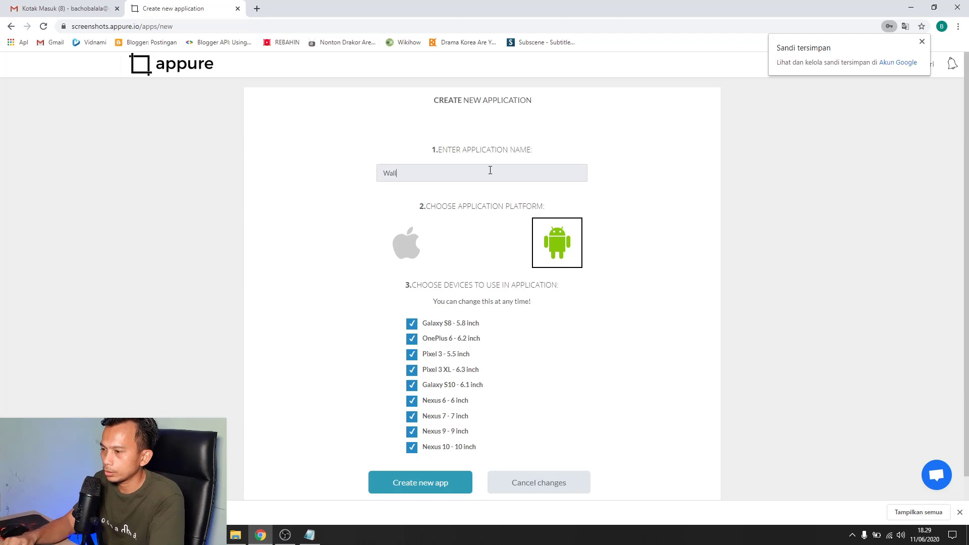
{"action": "type", "text": "paper HD"}
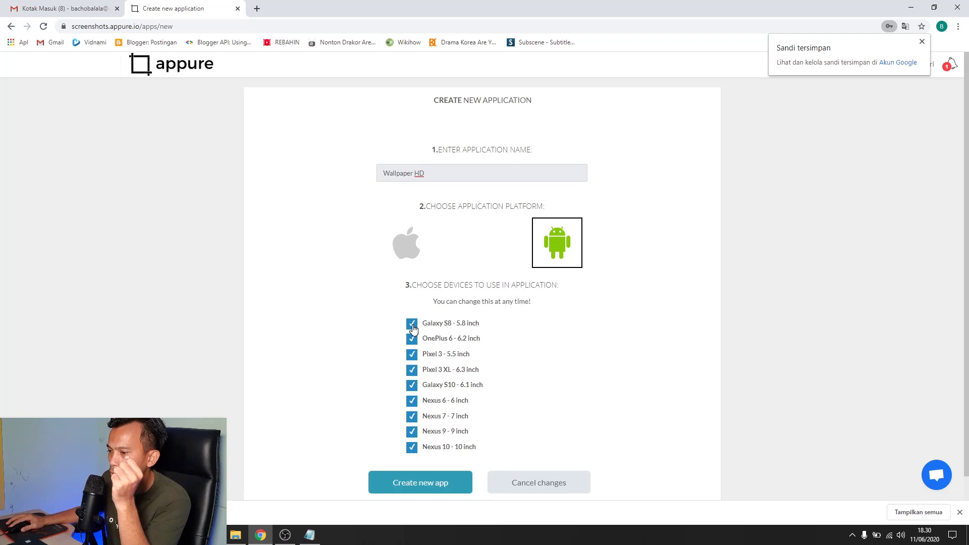
Uncheck OnePlus 6, Pixel 3, Galaxy S10, Nexus 6 and Nexus 9, then create the app
{"action": "left_click", "coordinate": [412, 339]}
{"action": "left_click", "coordinate": [413, 356]}
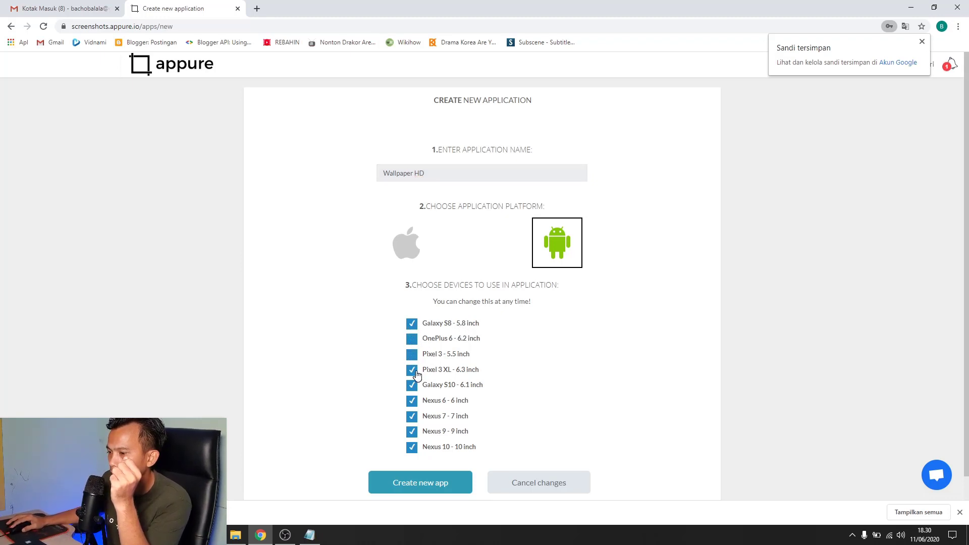
{"action": "left_click", "coordinate": [412, 386]}
{"action": "left_click", "coordinate": [413, 403]}
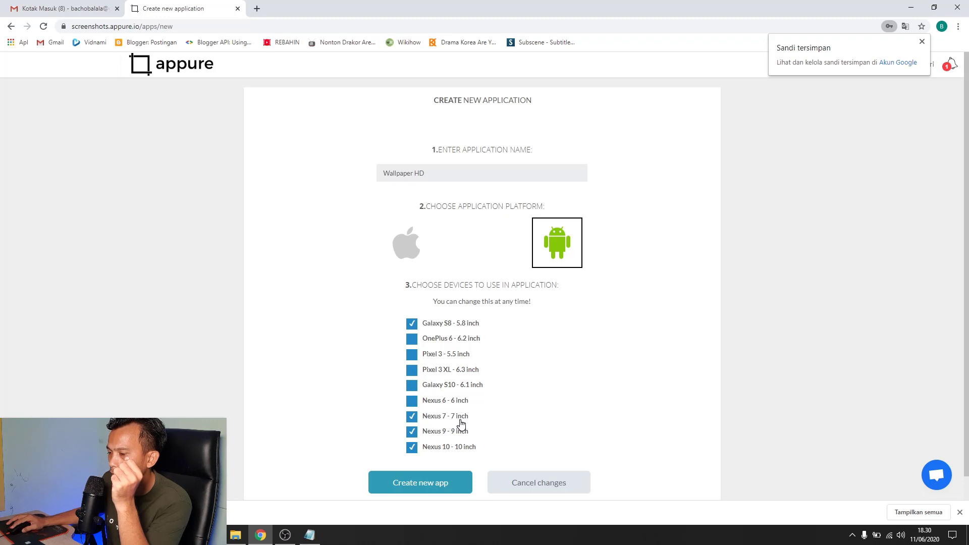
{"action": "left_click", "coordinate": [416, 434]}
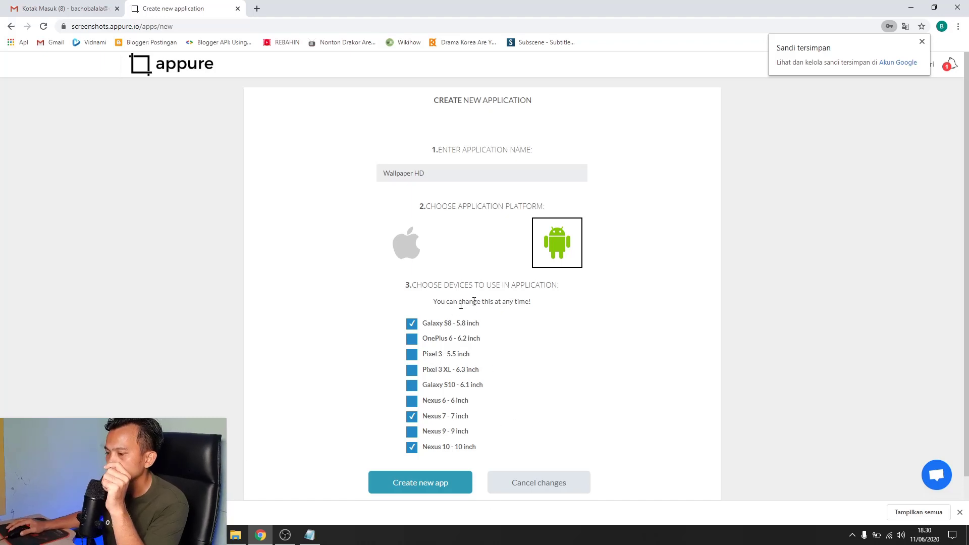
{"action": "left_click", "coordinate": [423, 484]}
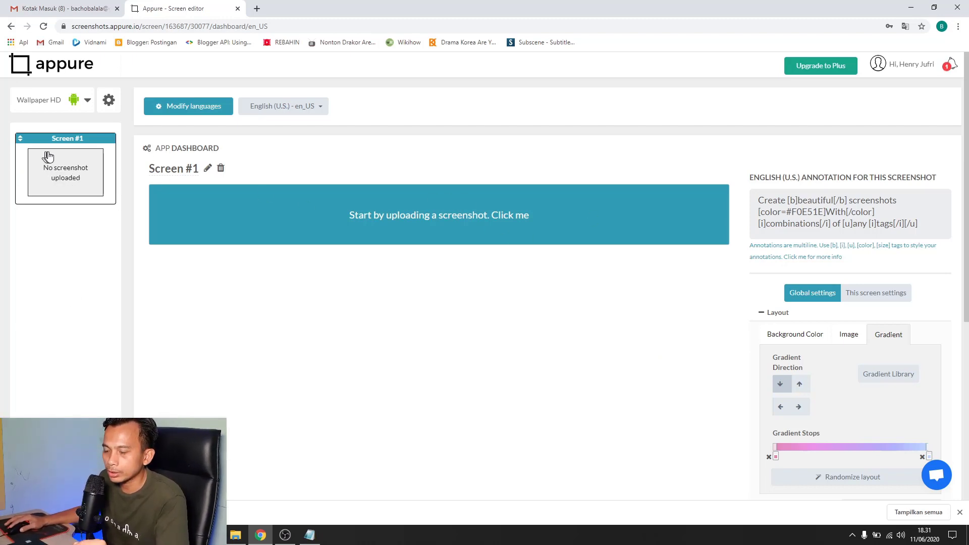
Look over the landscape and portrait wallpaper images in the Downloads folder
{"action": "left_click", "coordinate": [236, 535]}
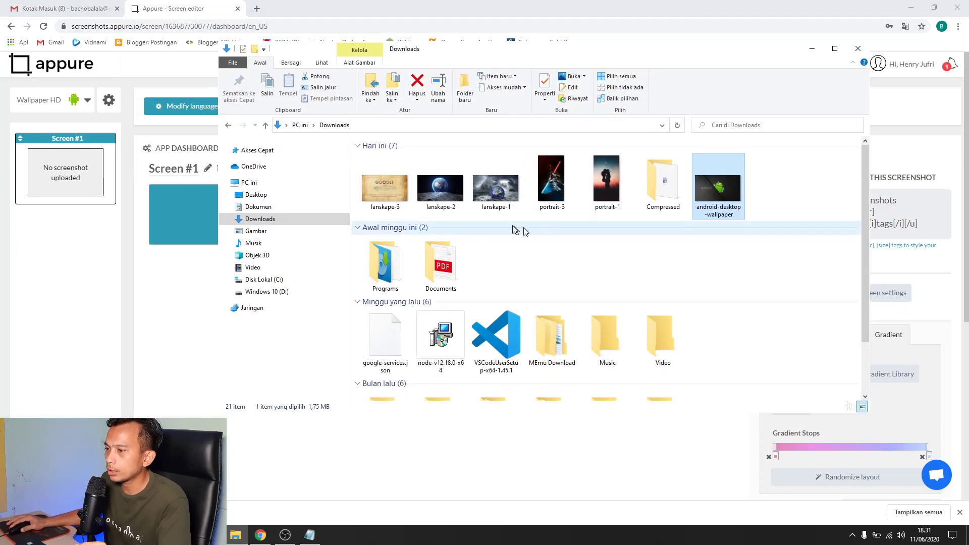
{"action": "left_click", "coordinate": [384, 198]}
{"action": "left_click", "coordinate": [445, 194]}
{"action": "left_click", "coordinate": [510, 192]}
{"action": "left_click", "coordinate": [397, 188]}
{"action": "left_click", "coordinate": [435, 188]}
{"action": "left_click", "coordinate": [500, 189]}
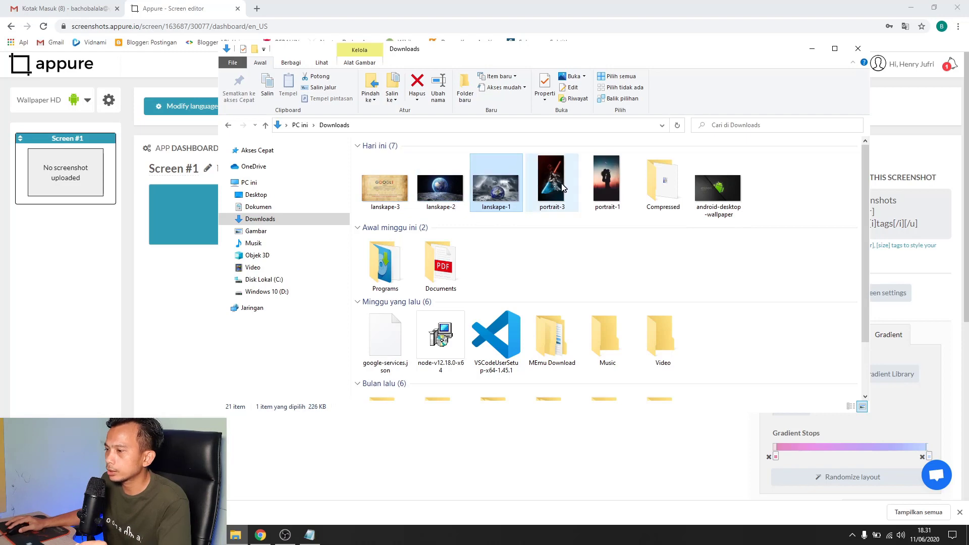
{"action": "left_click", "coordinate": [555, 188]}
{"action": "left_click", "coordinate": [605, 187]}
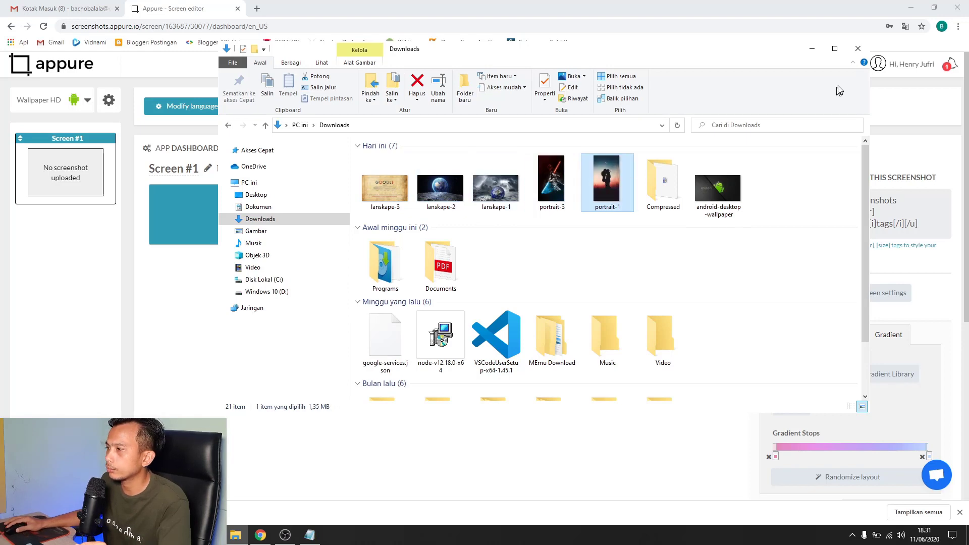
{"action": "left_click", "coordinate": [812, 49]}
Upload portrait-1 as the Screen #1 screenshot
{"action": "left_click", "coordinate": [517, 216]}
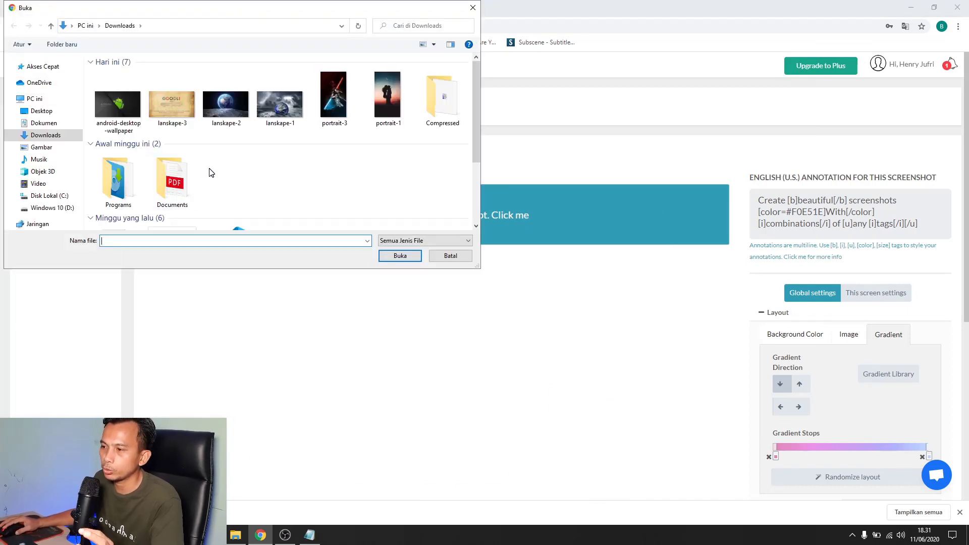
{"action": "left_click", "coordinate": [393, 101]}
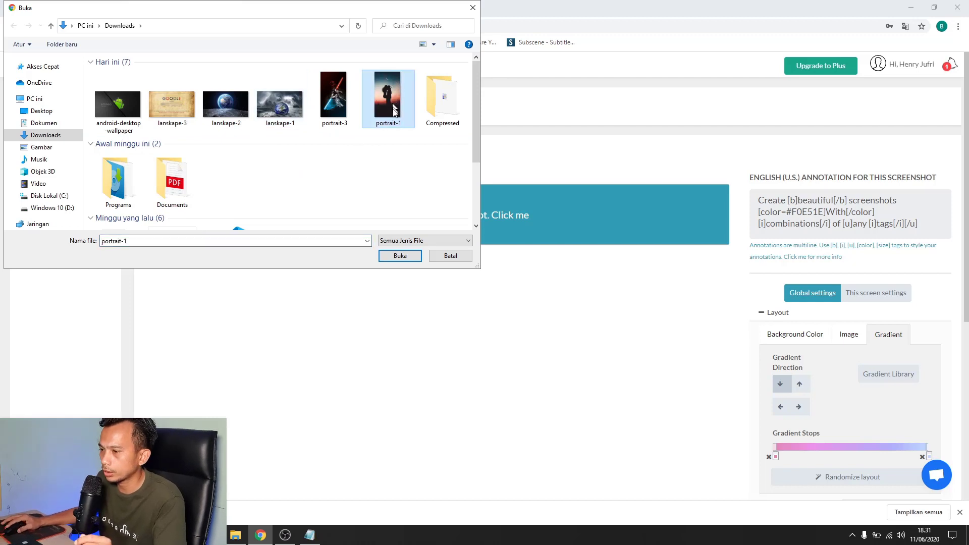
{"action": "left_click", "coordinate": [401, 256]}
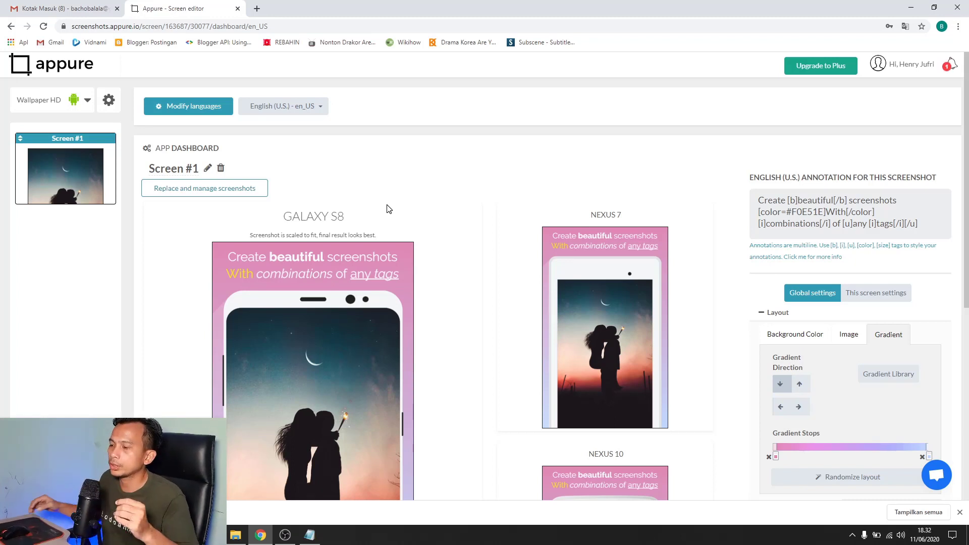
{"action": "scroll", "coordinate": [404, 212], "scroll_direction": "down", "scroll_amount": 2}
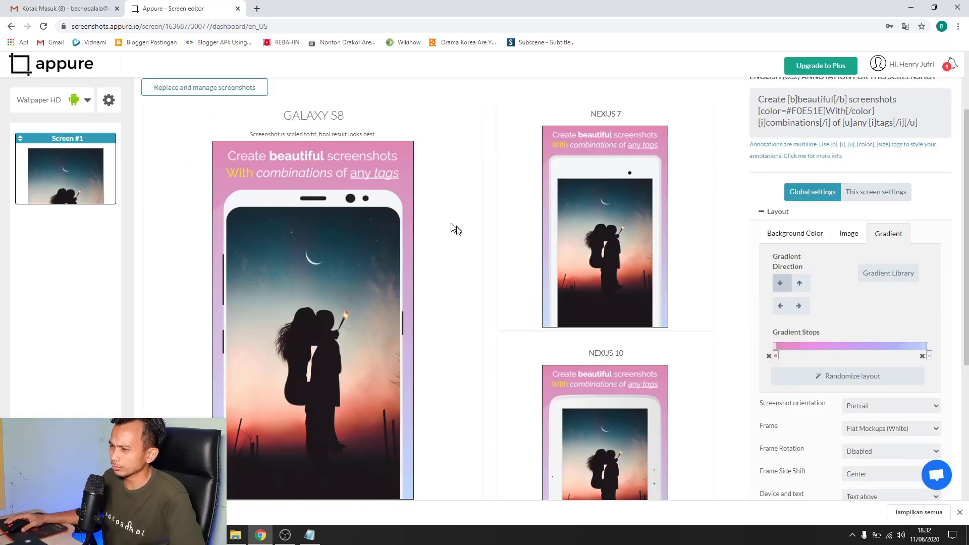
{"action": "scroll", "coordinate": [443, 225], "scroll_direction": "down", "scroll_amount": 2}
{"action": "scroll", "coordinate": [438, 249], "scroll_direction": "up", "scroll_amount": 3}
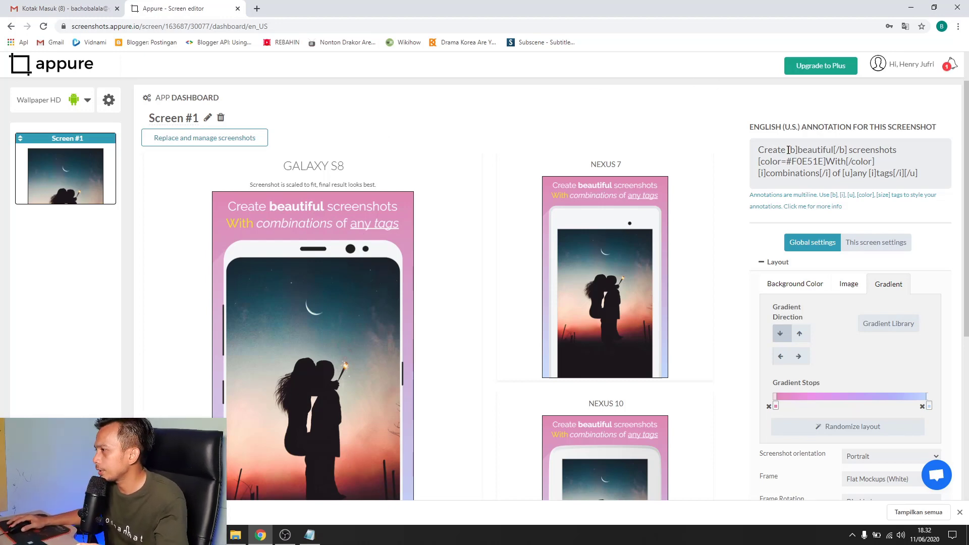
{"action": "left_click_drag", "start_coordinate": [788, 150], "coordinate": [766, 150]}
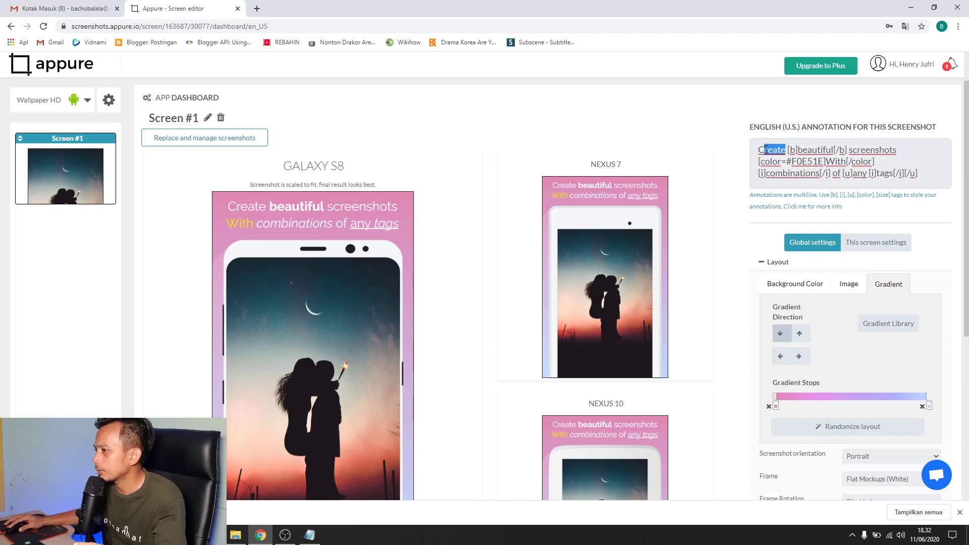
{"action": "left_click", "coordinate": [821, 151]}
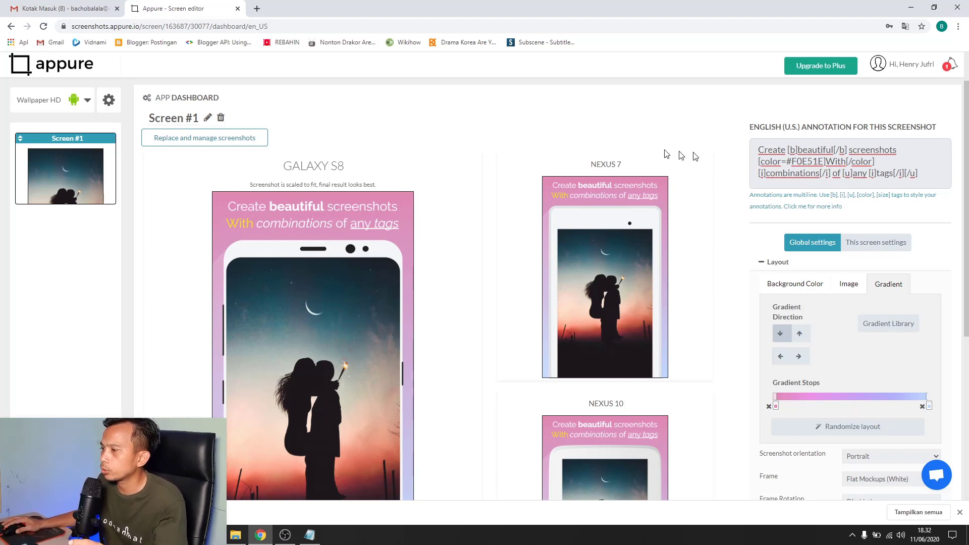
Replace 'Create beautiful screenshots With' with 'Membuat SS menarik Dengan' in the caption
{"action": "double_click", "coordinate": [773, 152]}
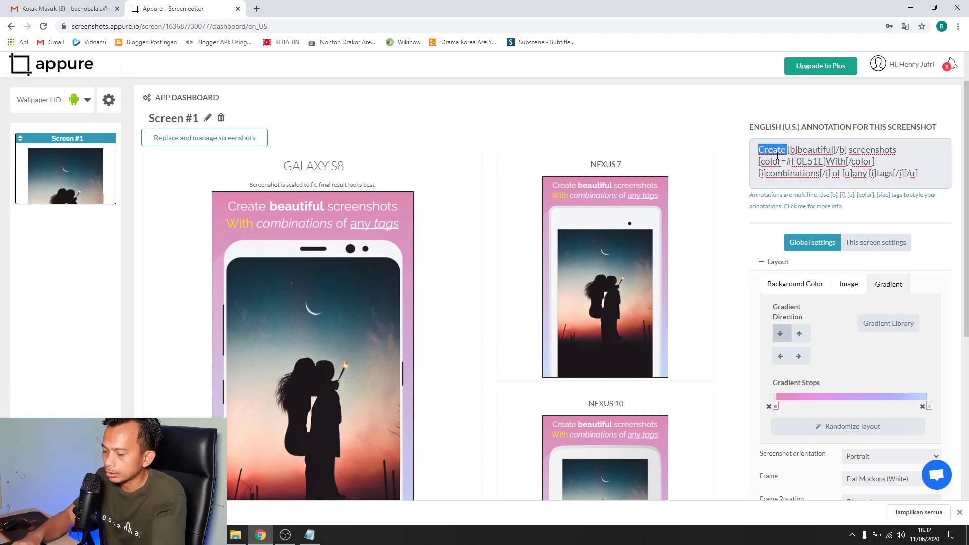
{"action": "type", "text": "Membuat"}
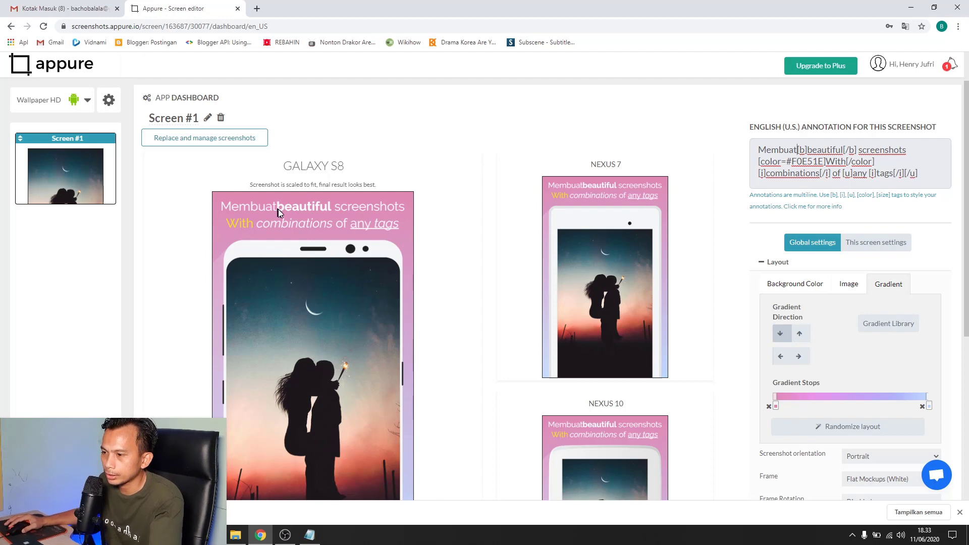
{"action": "double_click", "coordinate": [827, 148]}
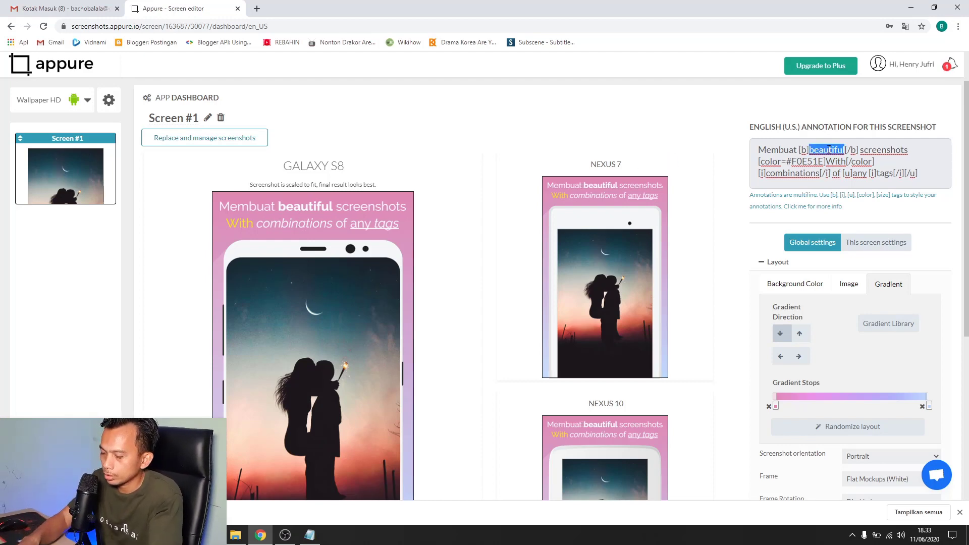
{"action": "type", "text": "SS"}
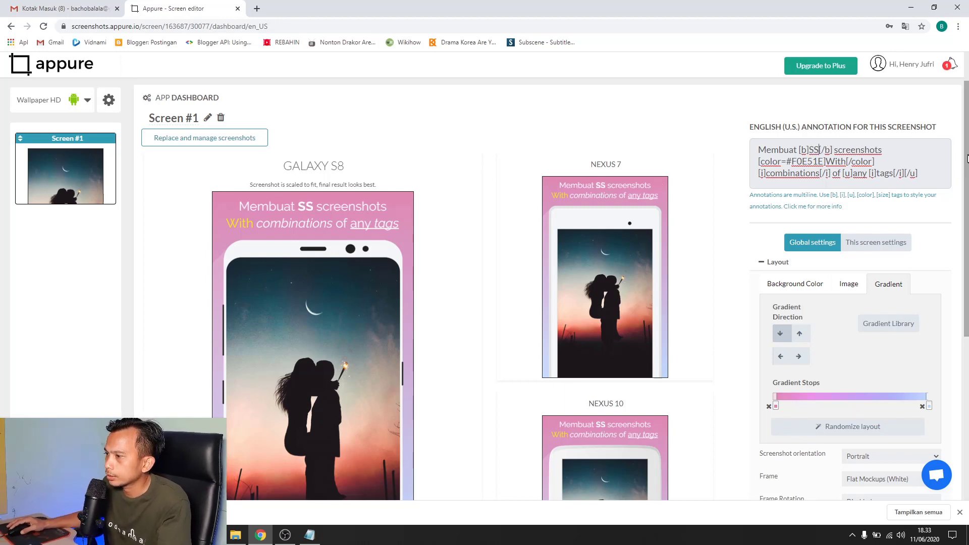
{"action": "double_click", "coordinate": [853, 152]}
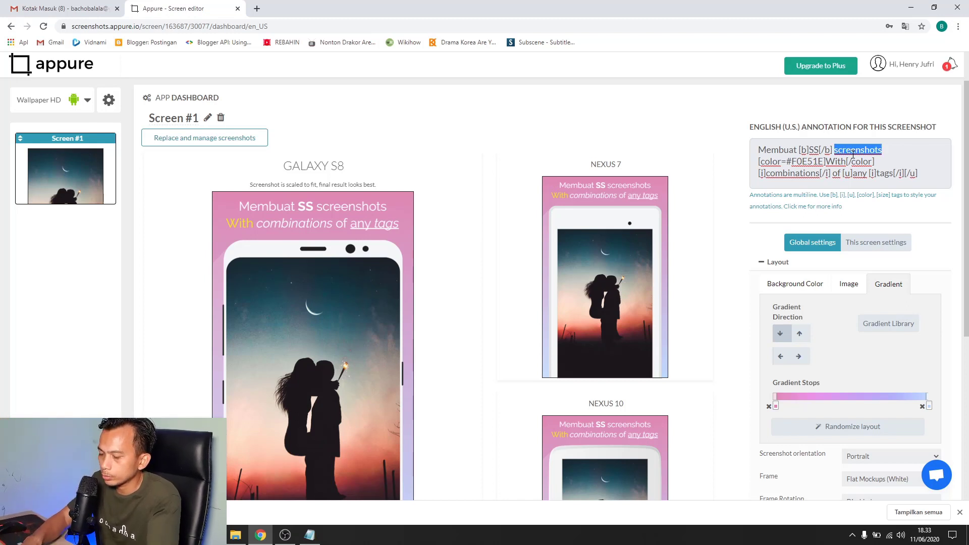
{"action": "type", "text": "menarik"}
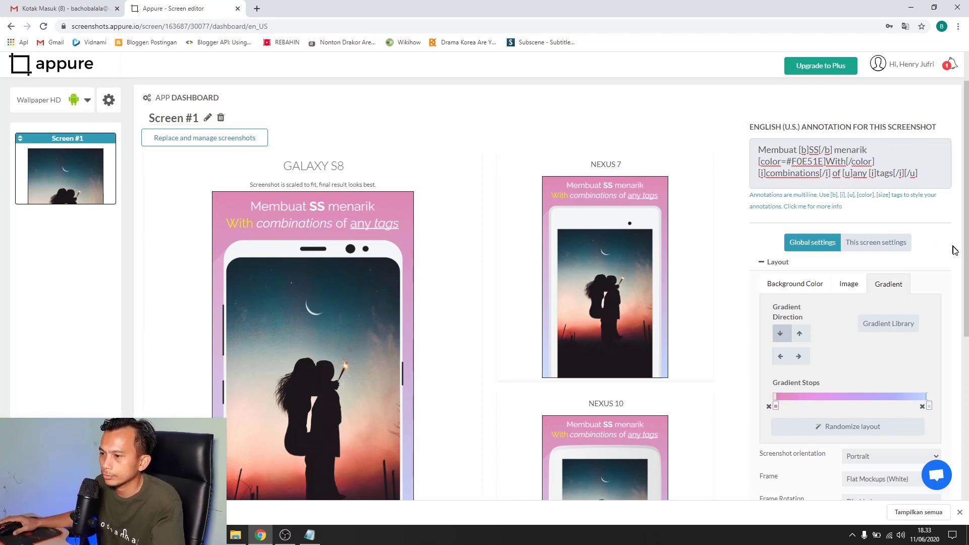
{"action": "double_click", "coordinate": [838, 162]}
{"action": "type", "text": "Dengan"}
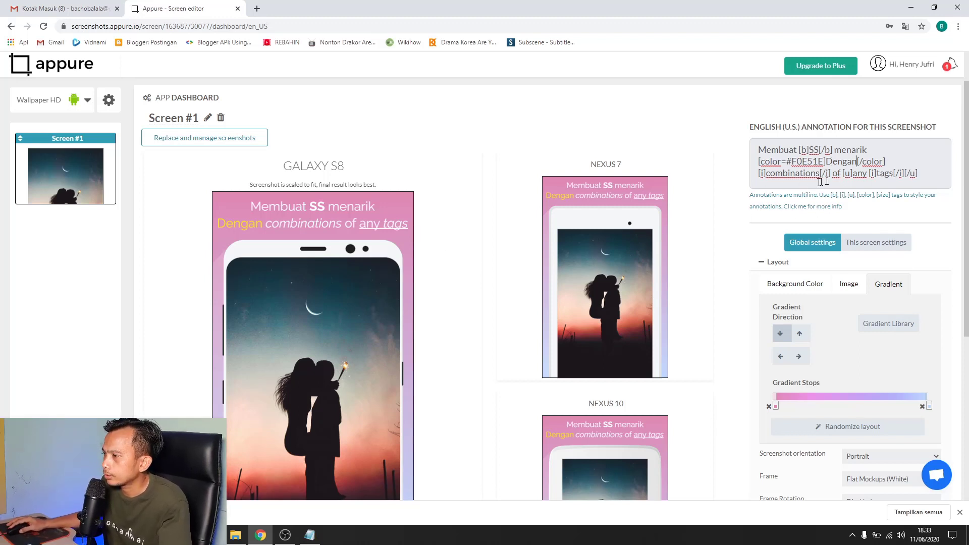
Replace 'combinations of any' with 'kombinasi di Appure.io', delete 'tags', and open a new tab
{"action": "double_click", "coordinate": [789, 174]}
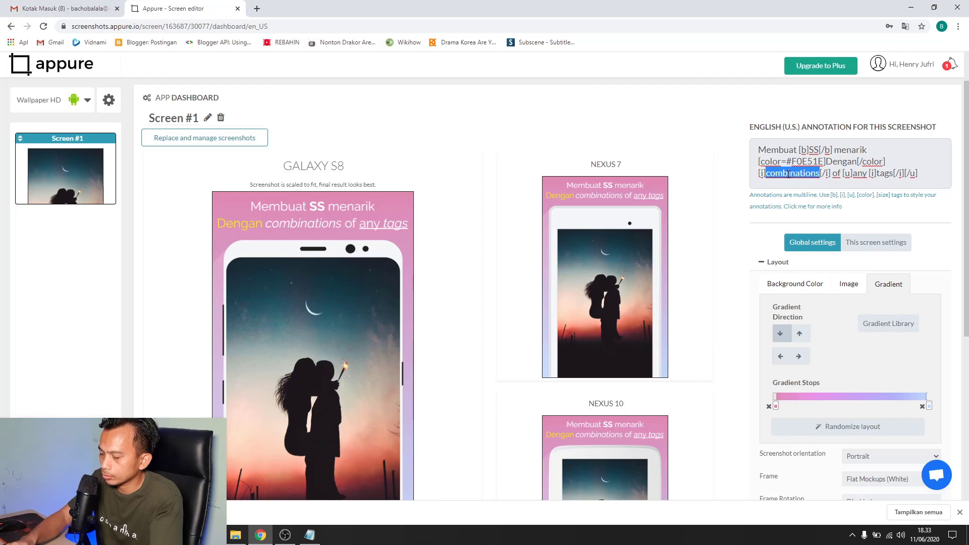
{"action": "type", "text": "kombinasi"}
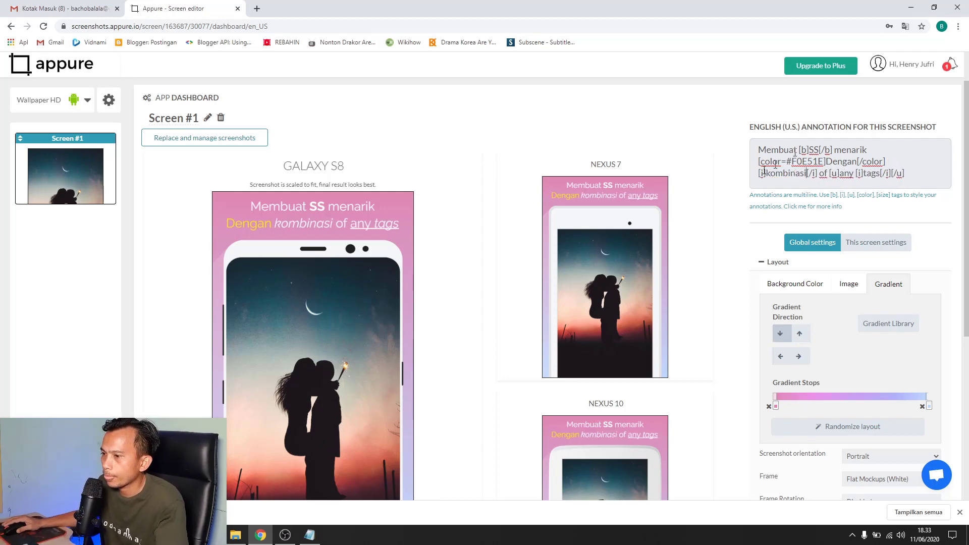
{"action": "double_click", "coordinate": [823, 174]}
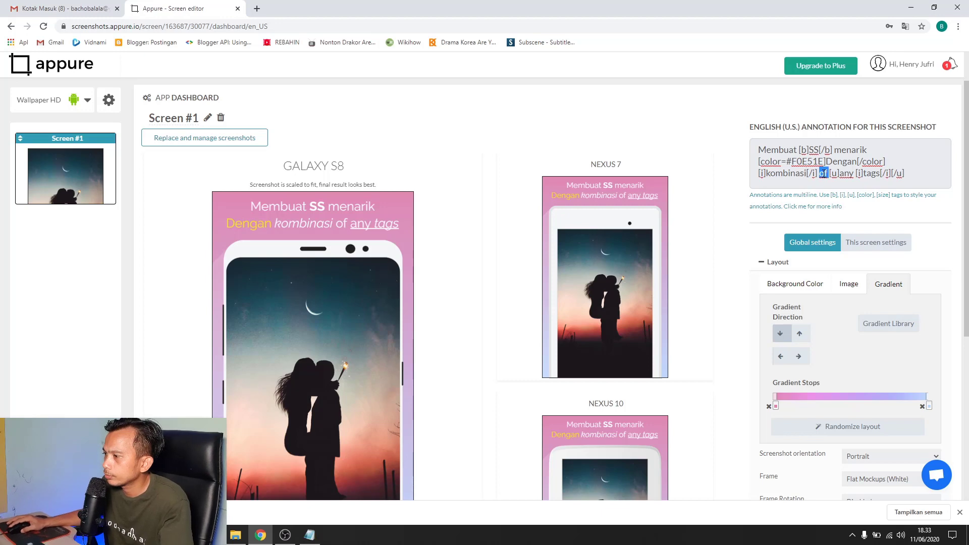
{"action": "type", "text": "di"}
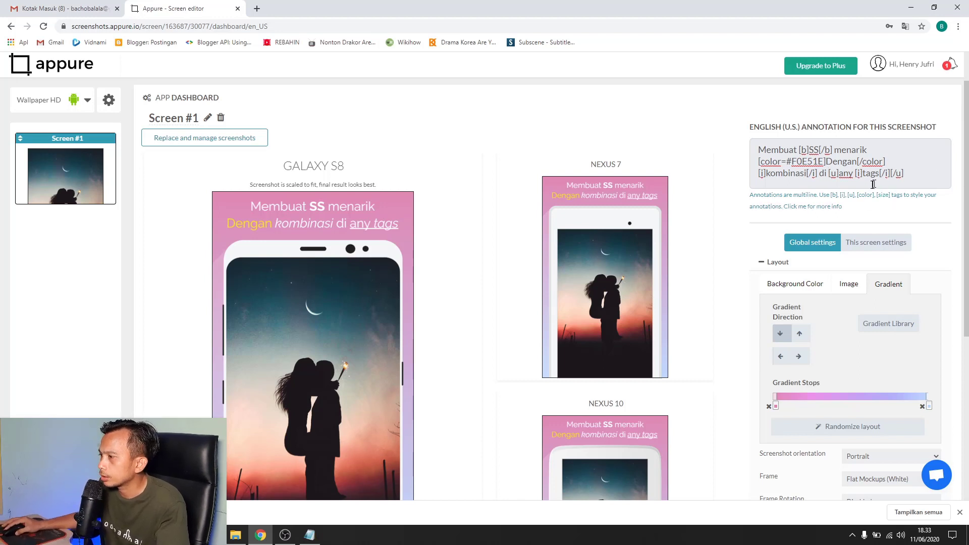
{"action": "double_click", "coordinate": [845, 175]}
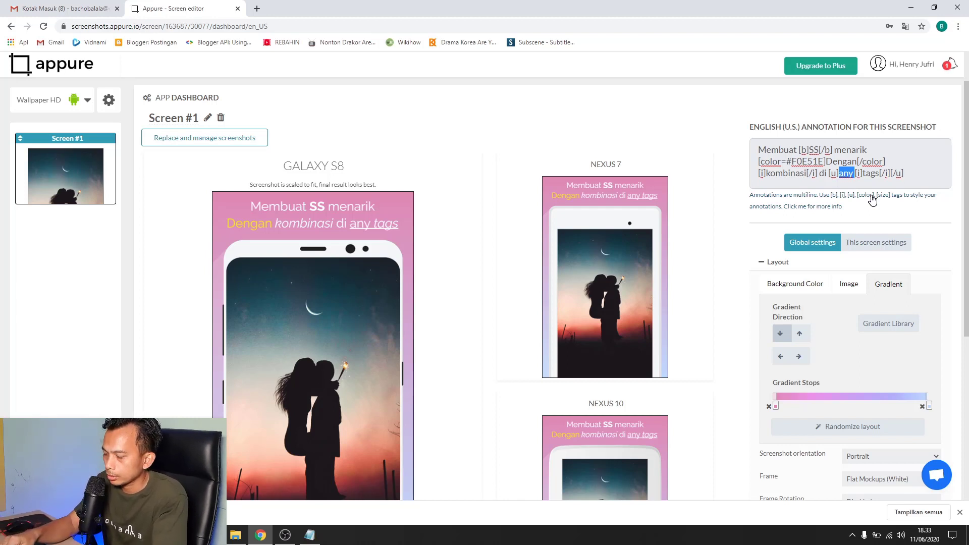
{"action": "type", "text": "Ap"}
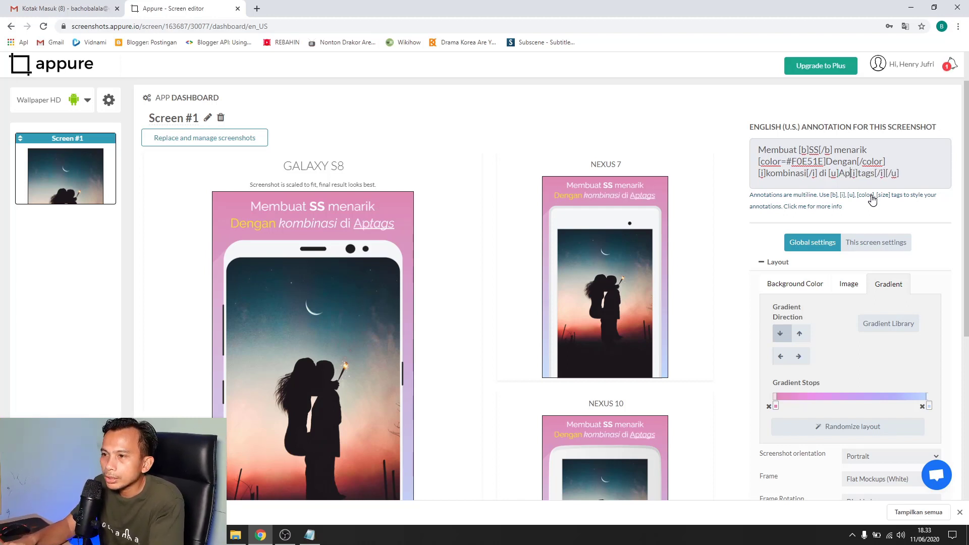
{"action": "type", "text": "pure"}
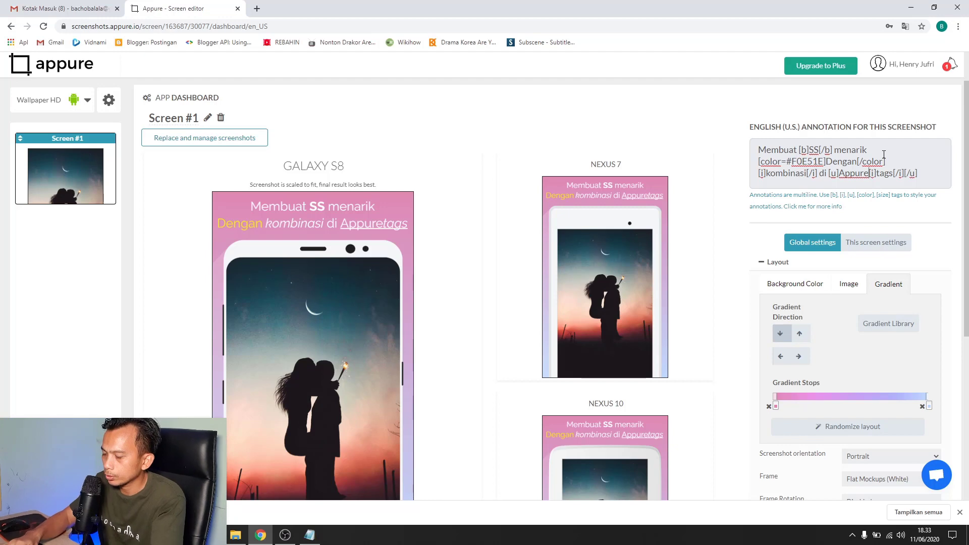
{"action": "type", "text": ".io"}
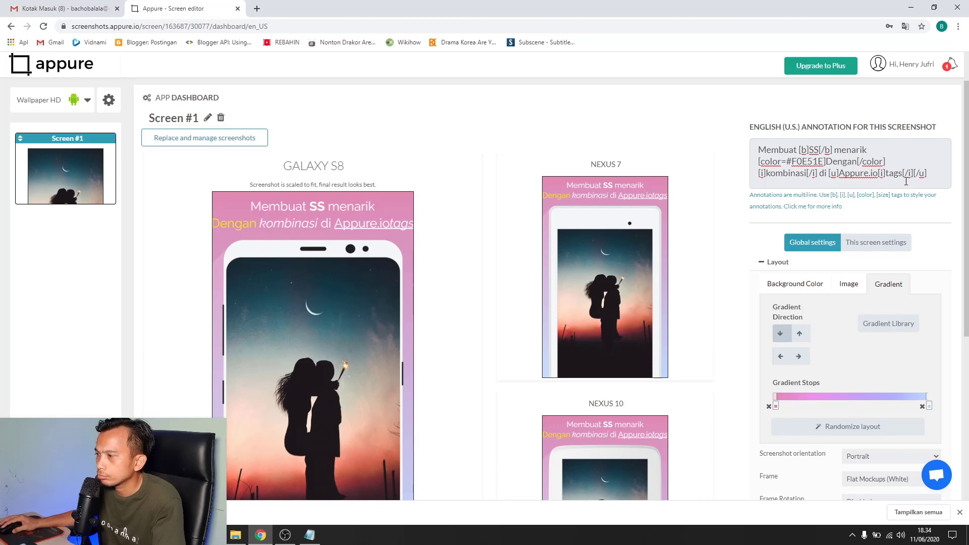
{"action": "double_click", "coordinate": [898, 174]}
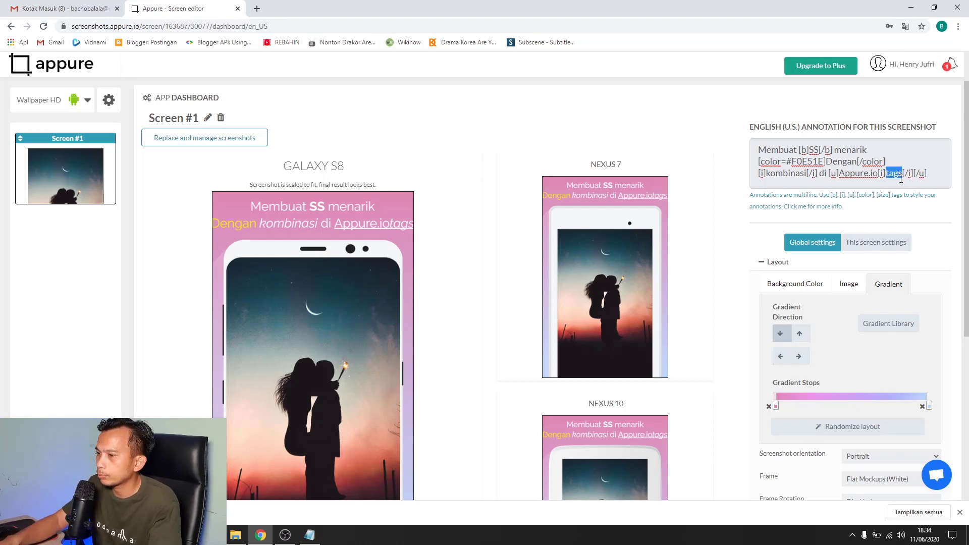
{"action": "key", "text": "BackSpace"}
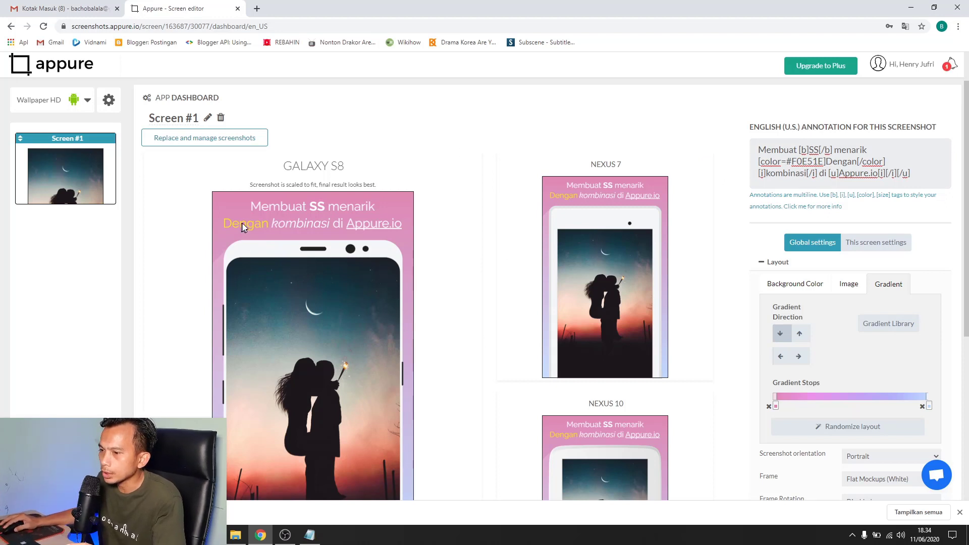
{"action": "double_click", "coordinate": [808, 162]}
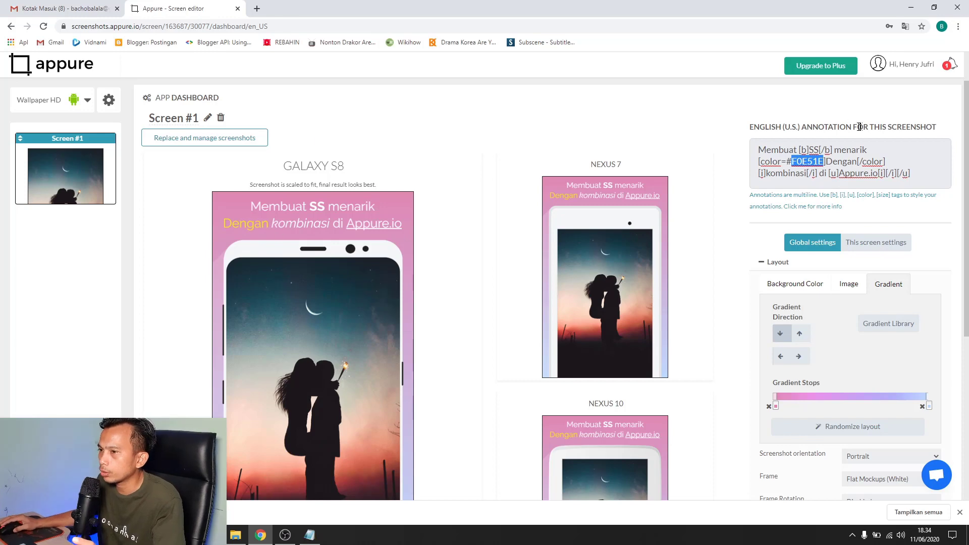
{"action": "left_click", "coordinate": [257, 8]}
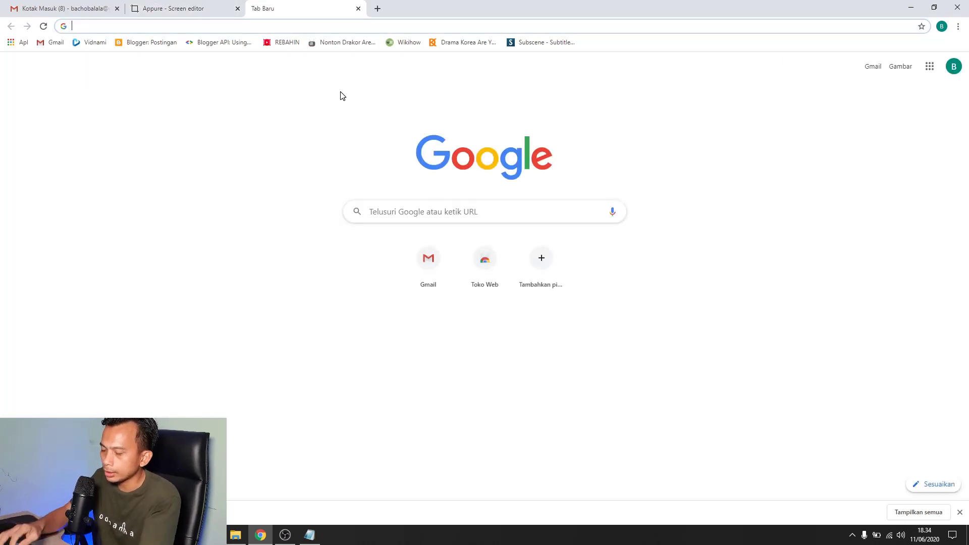
Search 'color html' and open the HTML Color Codes website
{"action": "type", "text": "color"}
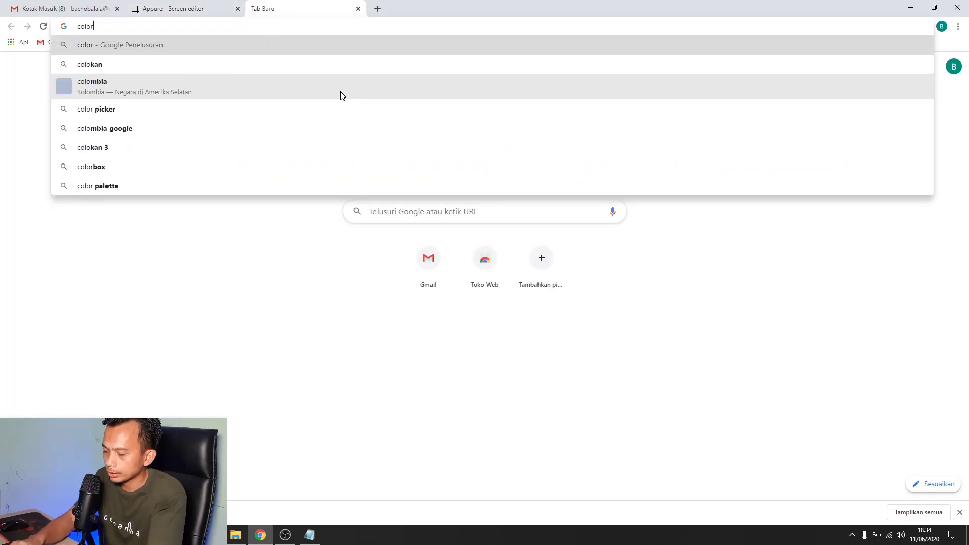
{"action": "type", "text": " html"}
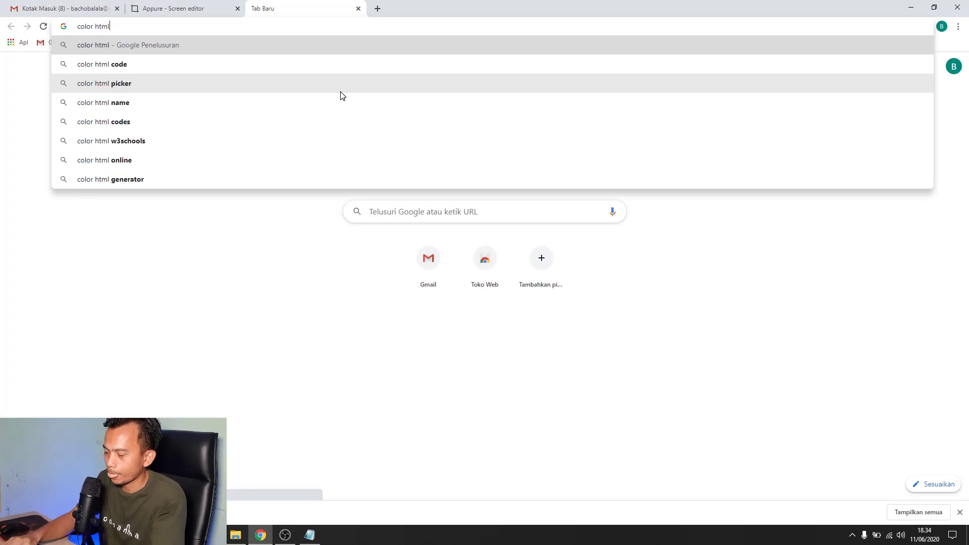
{"action": "key", "text": "Return"}
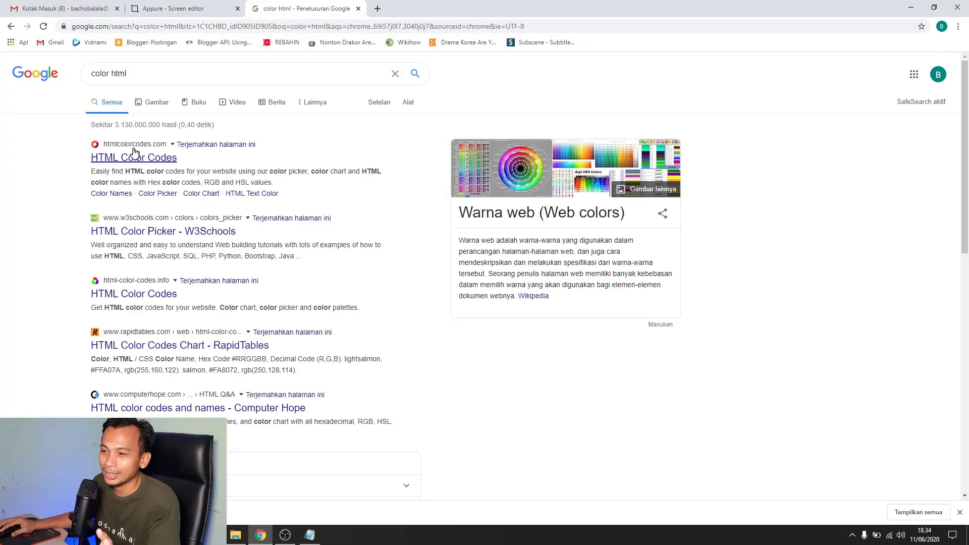
{"action": "left_click", "coordinate": [134, 159]}
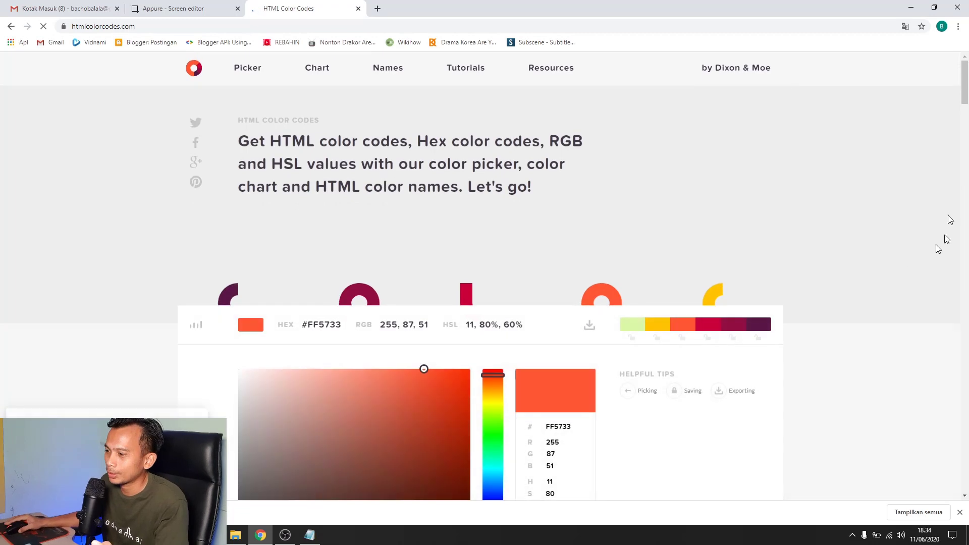
{"action": "scroll", "coordinate": [584, 284], "scroll_direction": "down", "scroll_amount": 2}
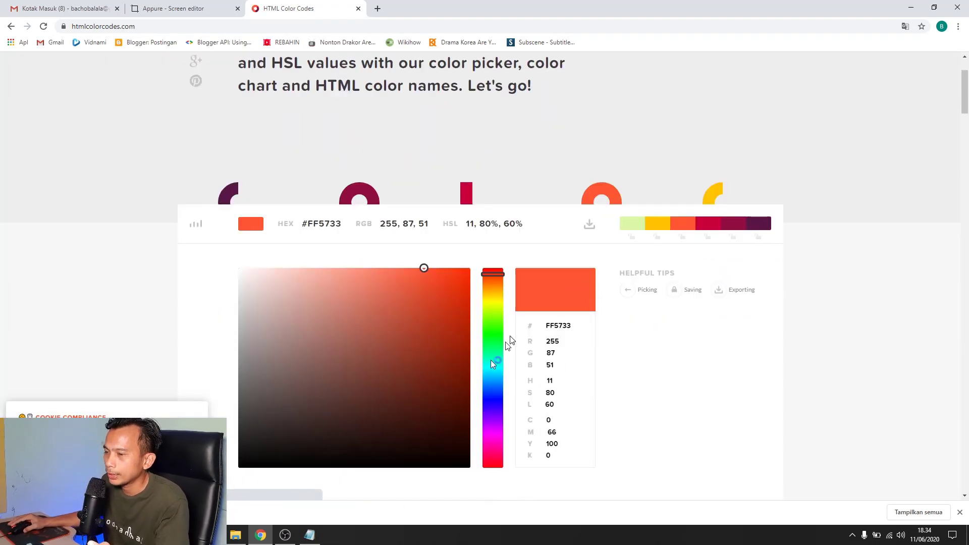
{"action": "left_click", "coordinate": [183, 7]}
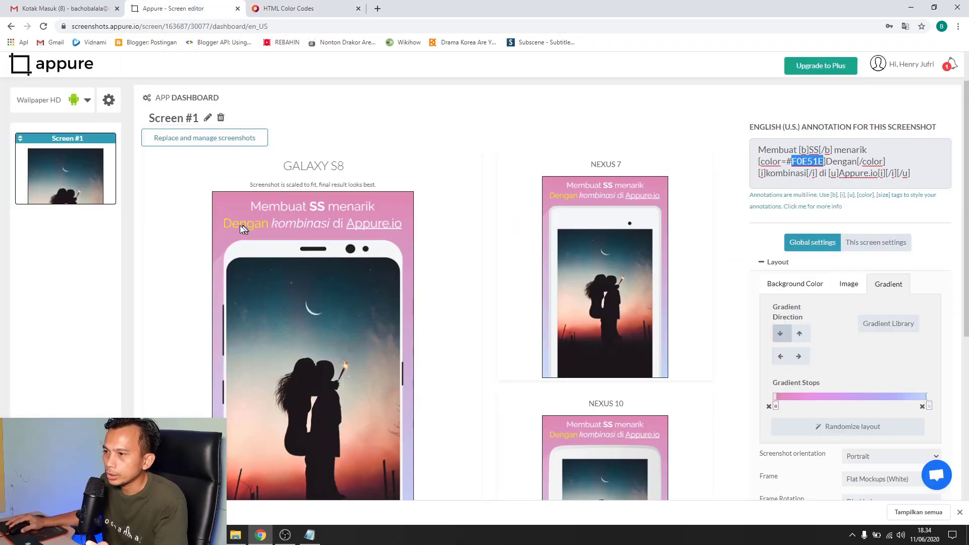
Pick the blue-violet shade #685CF7 and copy its hex code 685CF7
{"action": "left_click", "coordinate": [291, 10]}
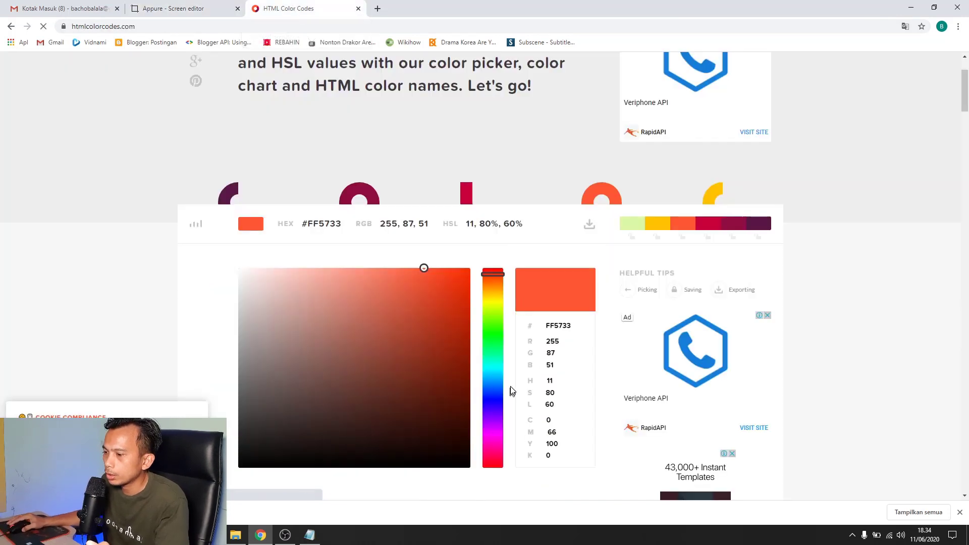
{"action": "left_click", "coordinate": [493, 404]}
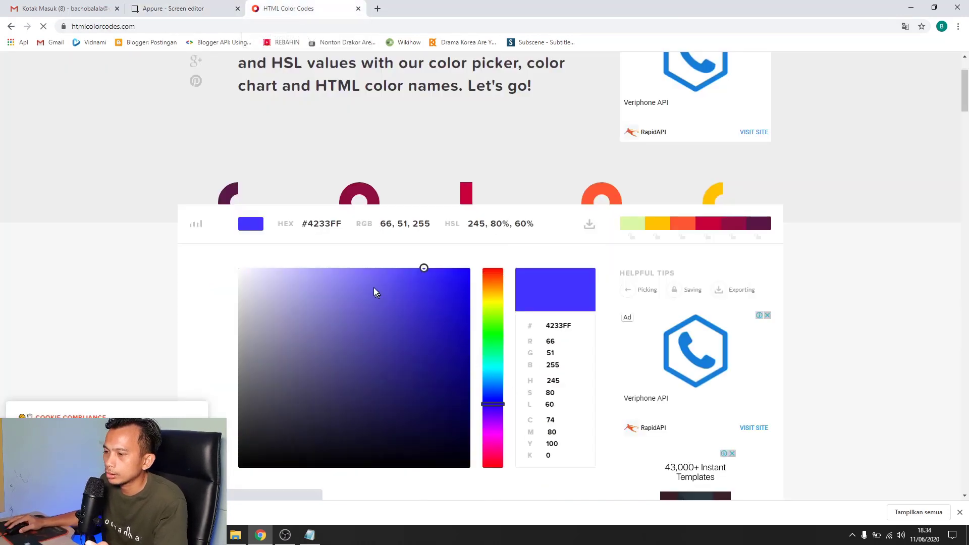
{"action": "left_click", "coordinate": [384, 274]}
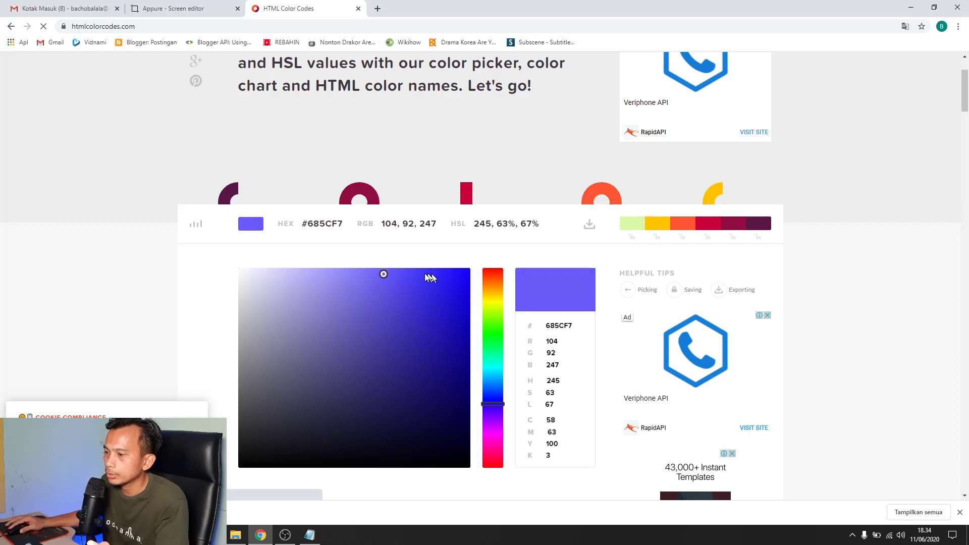
{"action": "double_click", "coordinate": [560, 325]}
{"action": "key", "text": "ctrl+c"}
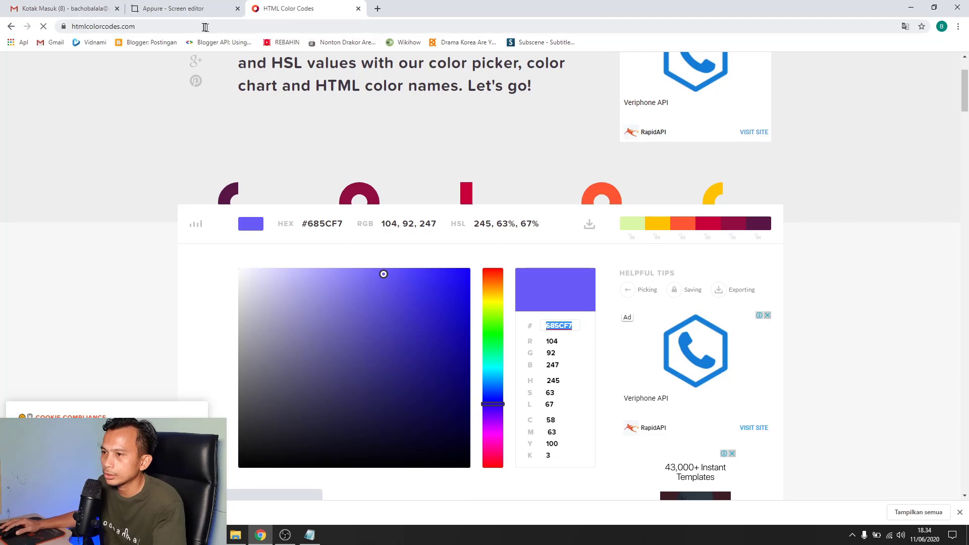
{"action": "left_click", "coordinate": [190, 13]}
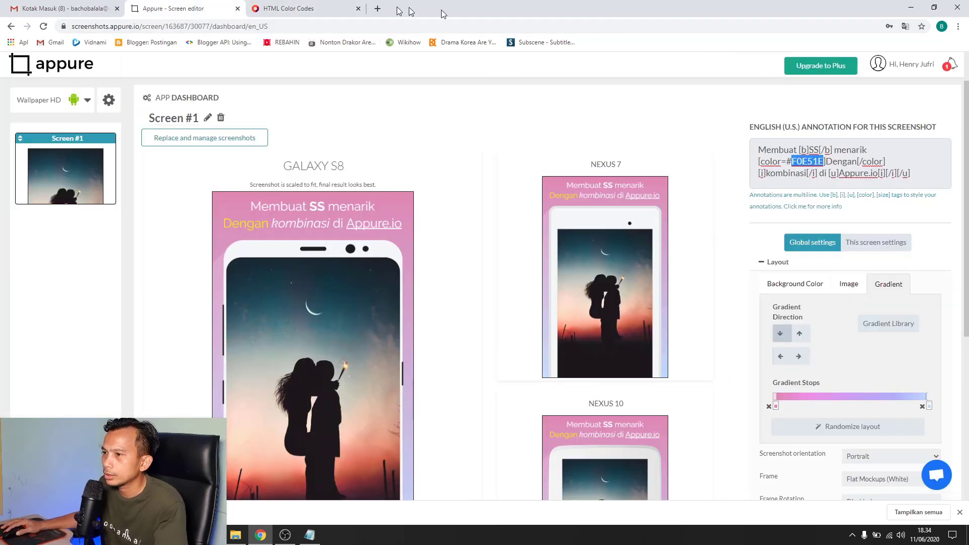
{"action": "left_click", "coordinate": [287, 12]}
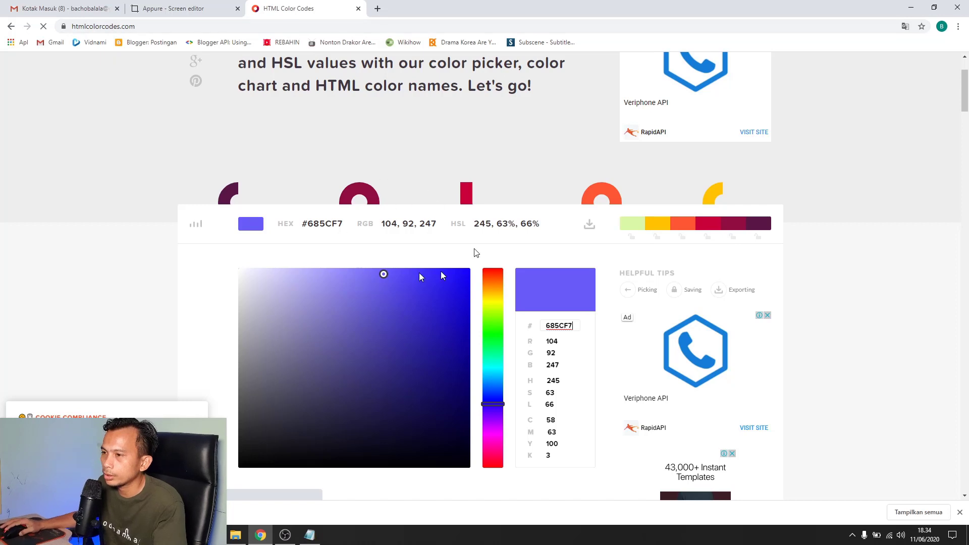
{"action": "left_click", "coordinate": [166, 10]}
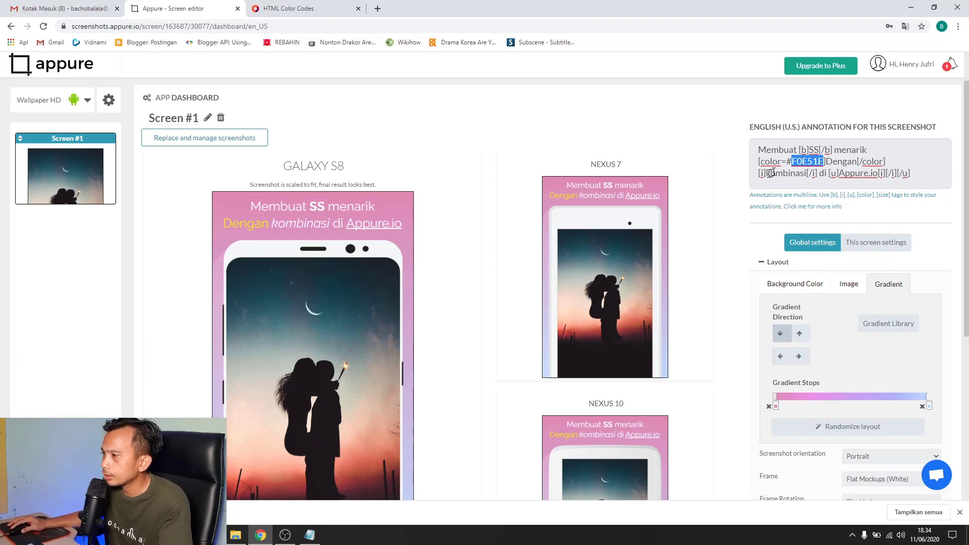
Replace the caption's colour code F0E51E with 685CF7 so 'Dengan' turns purple
{"action": "left_click", "coordinate": [813, 163]}
{"action": "double_click", "coordinate": [808, 162]}
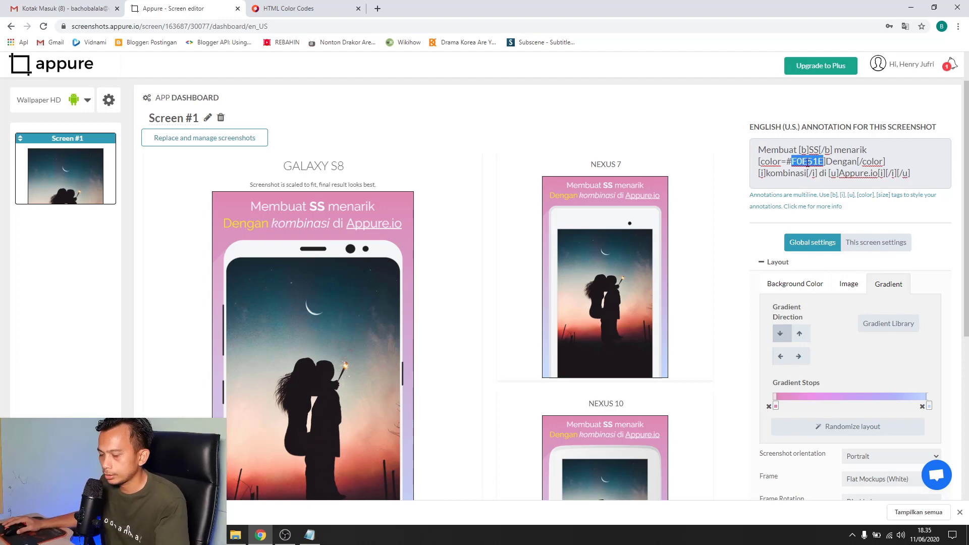
{"action": "key", "text": "ctrl+v"}
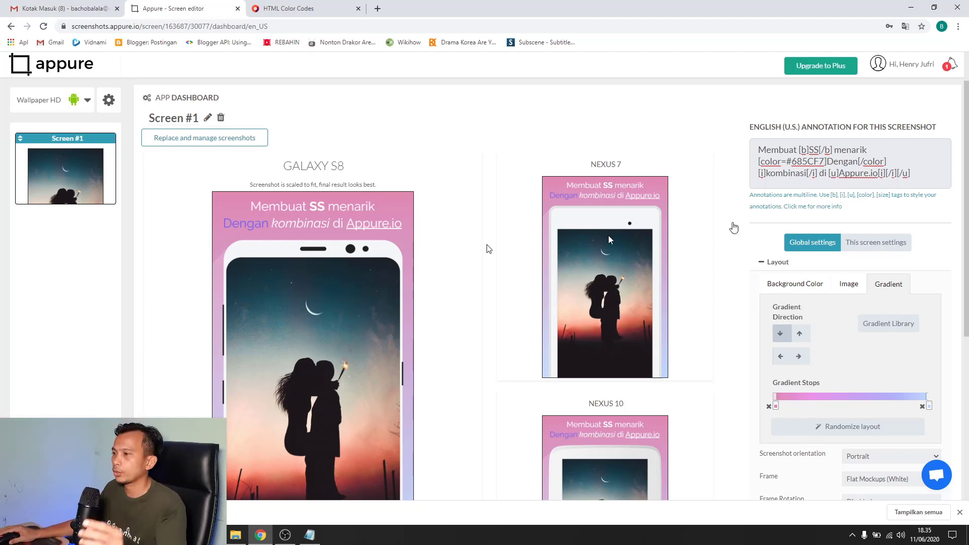
{"action": "left_click", "coordinate": [879, 63]}
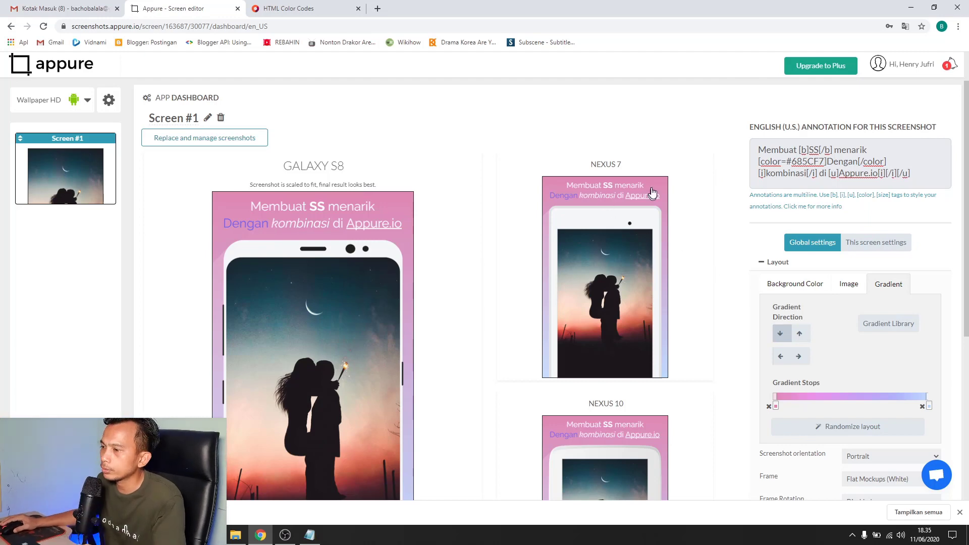
{"action": "scroll", "coordinate": [679, 192], "scroll_direction": "down", "scroll_amount": 1}
{"action": "scroll", "coordinate": [298, 236], "scroll_direction": "up", "scroll_amount": 2}
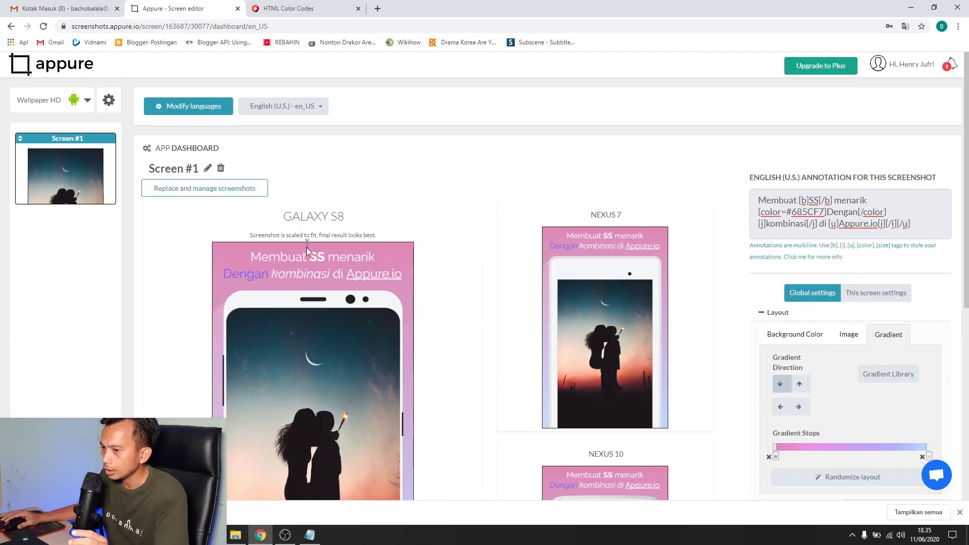
{"action": "scroll", "coordinate": [637, 209], "scroll_direction": "down", "scroll_amount": 1}
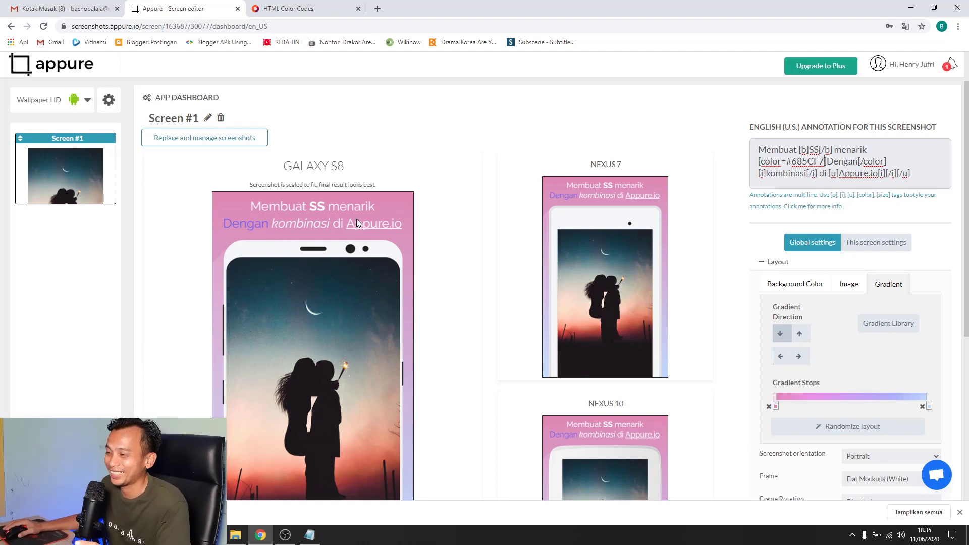
{"action": "scroll", "coordinate": [698, 201], "scroll_direction": "down", "scroll_amount": 1}
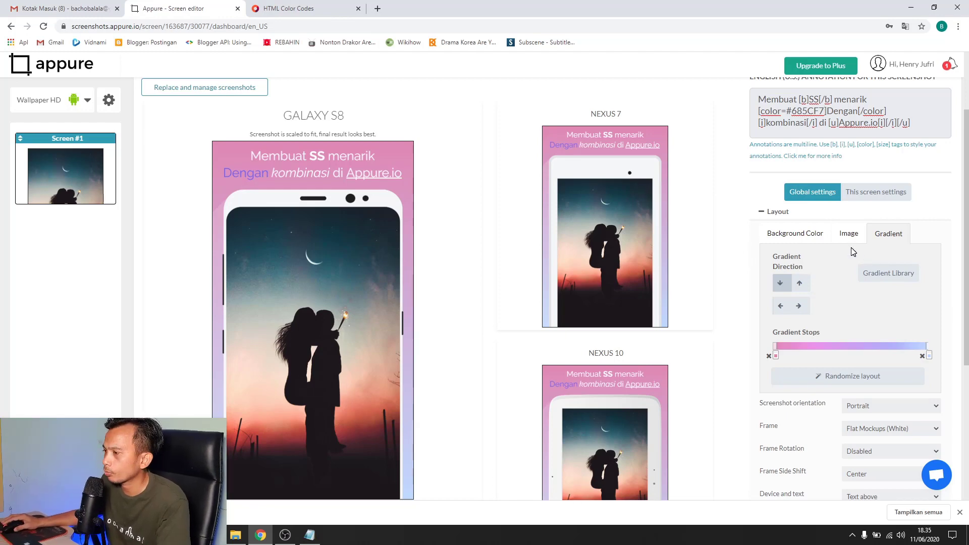
Set a solid mockup background colour, choosing the dark red #842719
{"action": "left_click", "coordinate": [794, 235]}
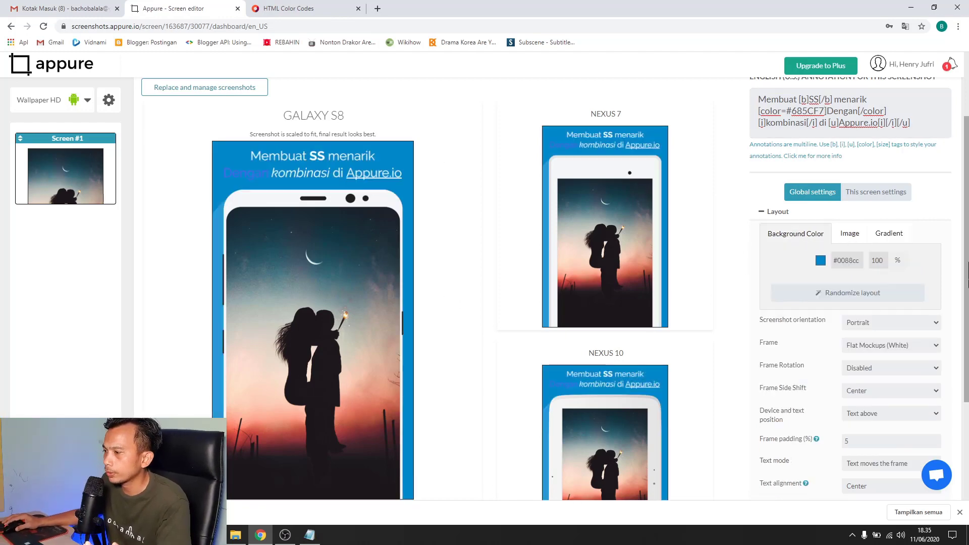
{"action": "left_click", "coordinate": [819, 262]}
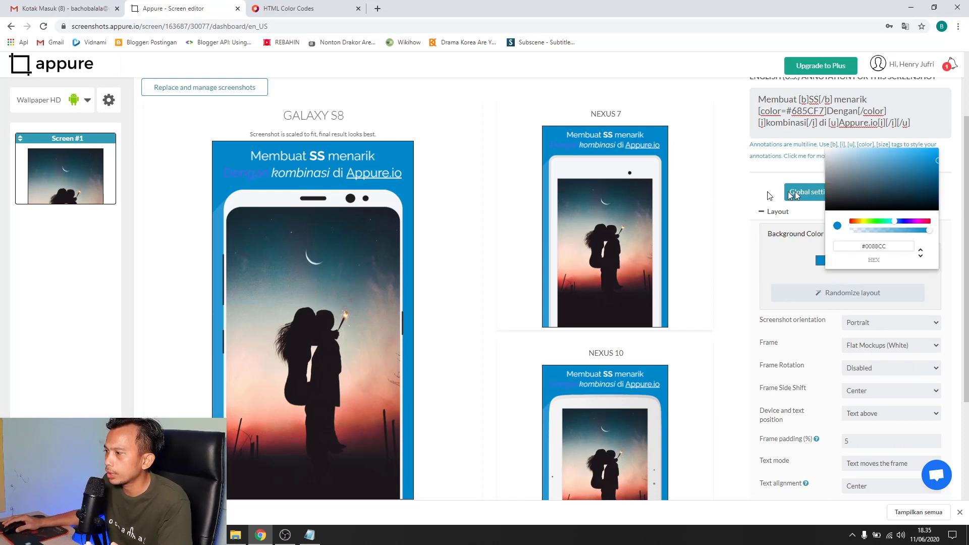
{"action": "left_click", "coordinate": [875, 221]}
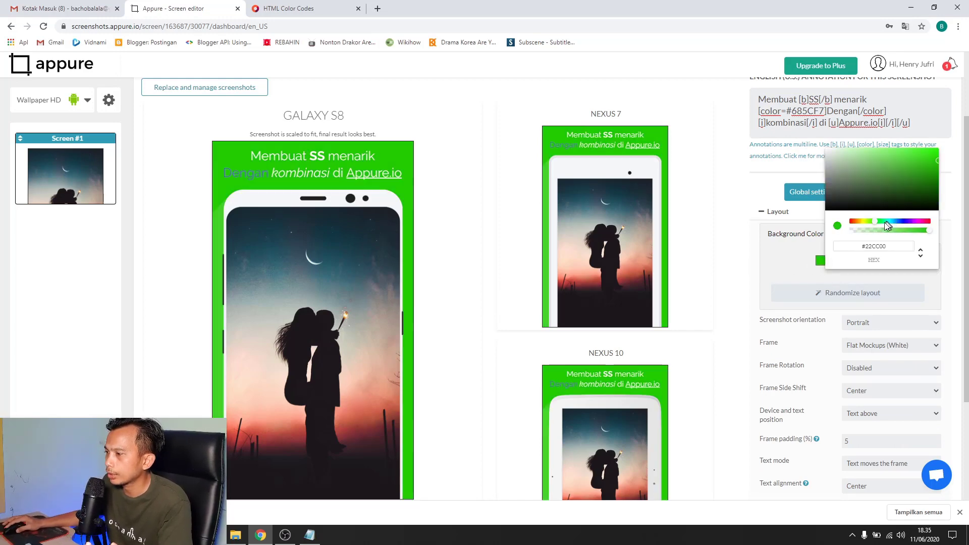
{"action": "left_click", "coordinate": [853, 224]}
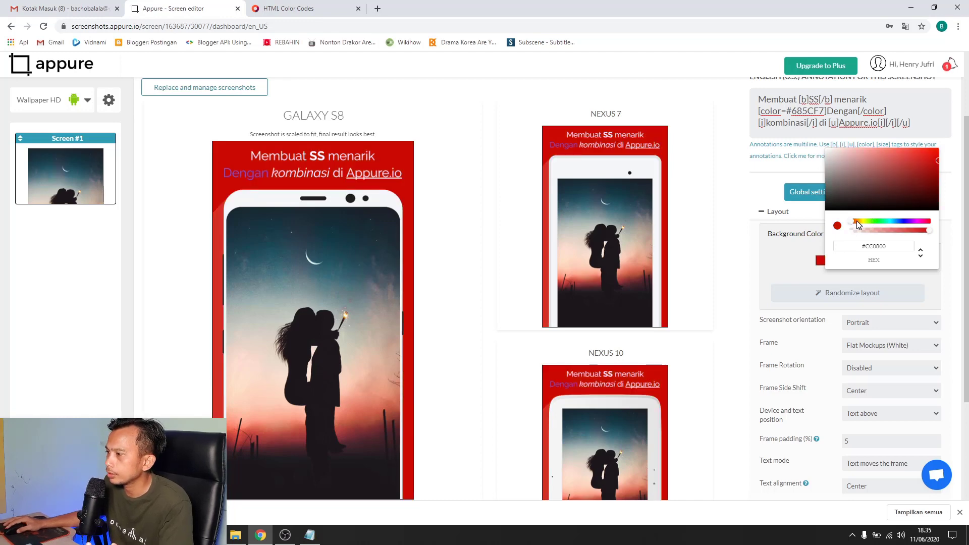
{"action": "left_click_drag", "start_coordinate": [844, 229], "coordinate": [854, 227]}
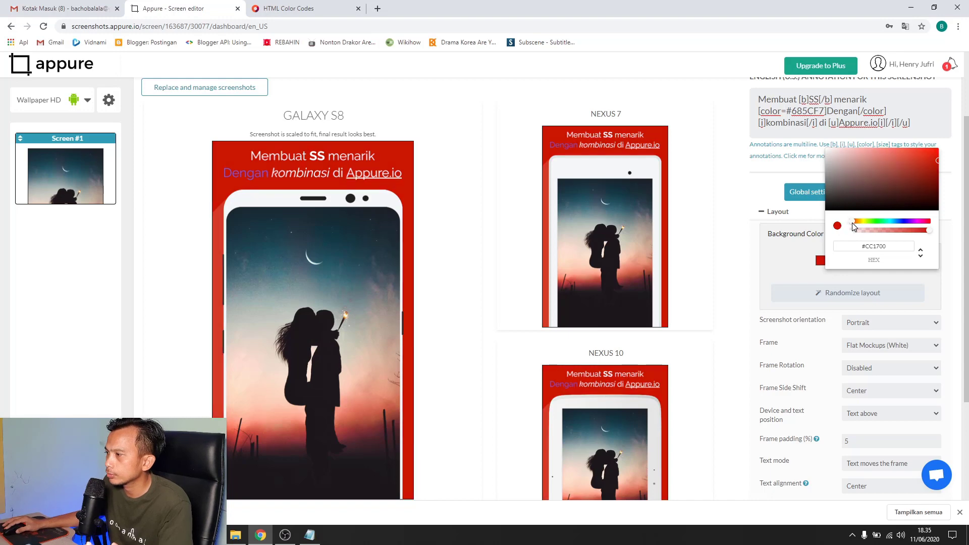
{"action": "left_click_drag", "start_coordinate": [914, 173], "coordinate": [919, 181]}
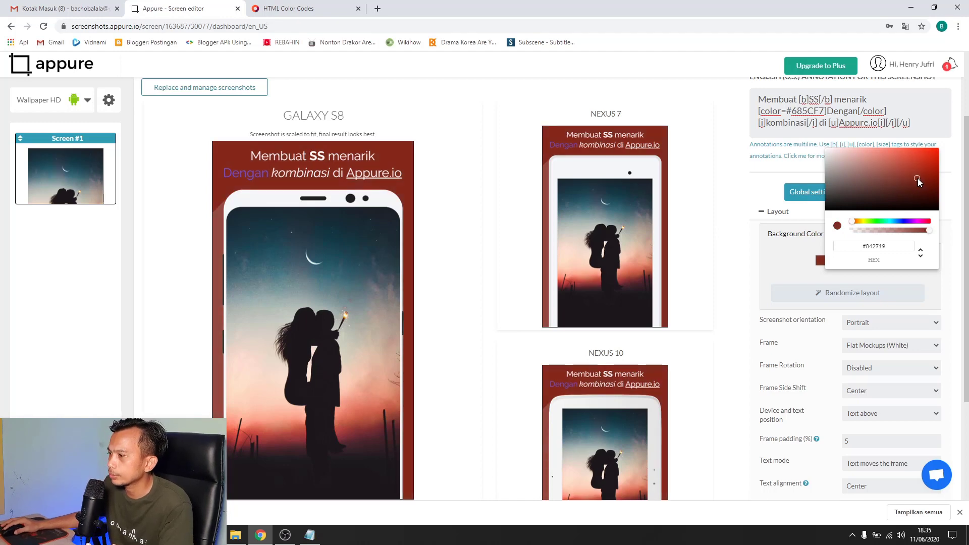
{"action": "left_click", "coordinate": [764, 192]}
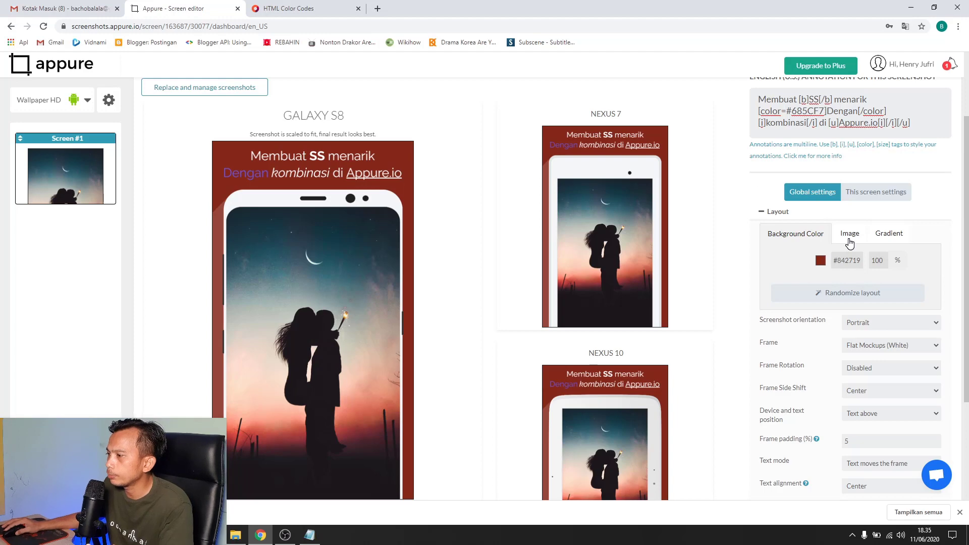
Upload the android-desktop-wallpaper image as the mockup background
{"action": "left_click", "coordinate": [850, 242]}
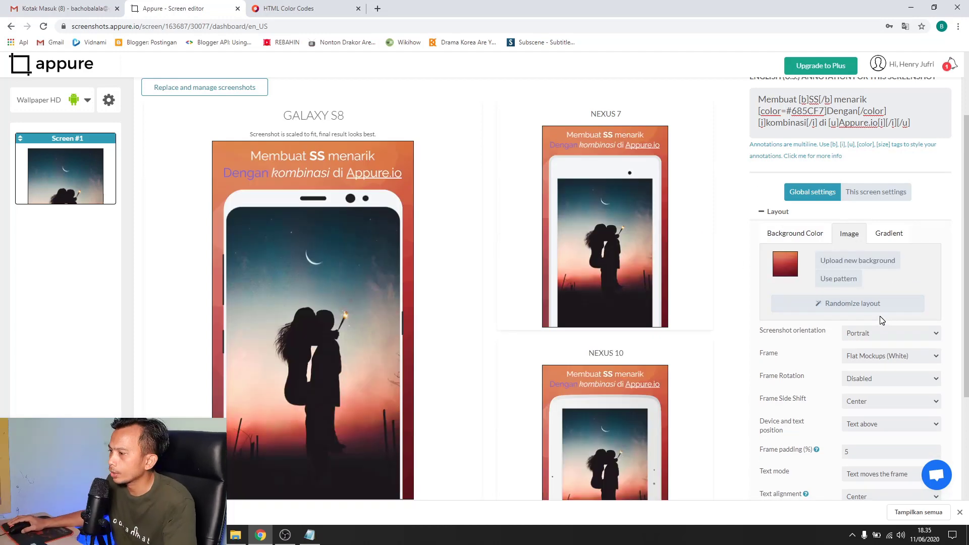
{"action": "left_click", "coordinate": [858, 261]}
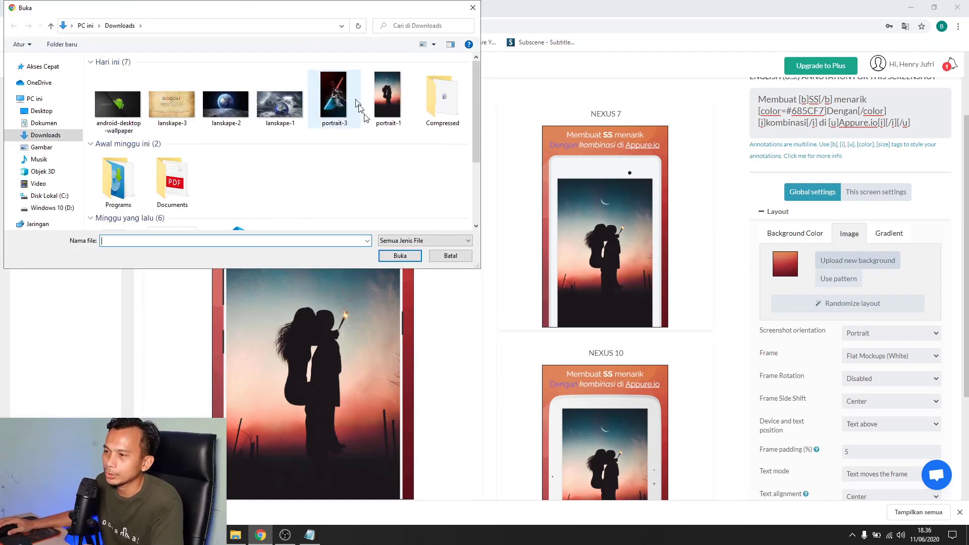
{"action": "left_click", "coordinate": [179, 115]}
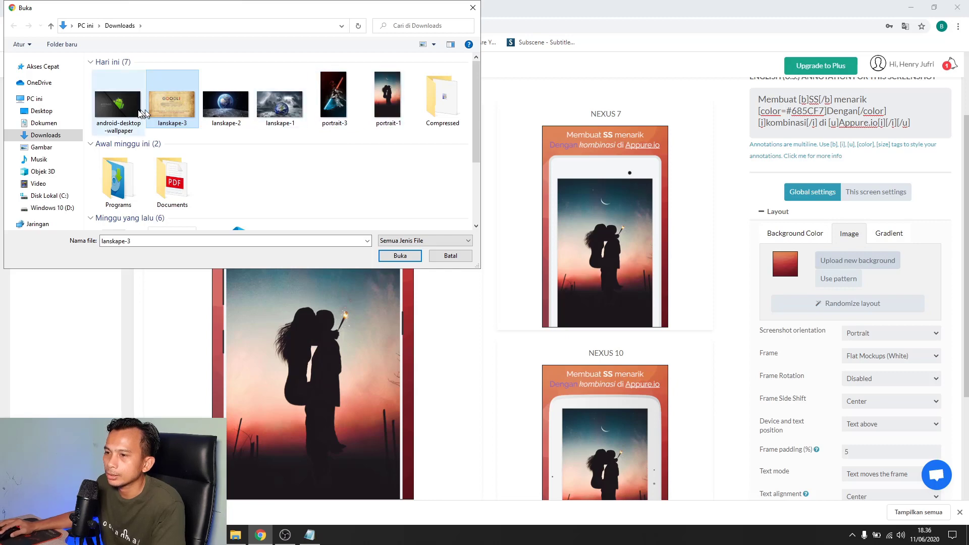
{"action": "left_click", "coordinate": [111, 107]}
{"action": "left_click", "coordinate": [393, 258]}
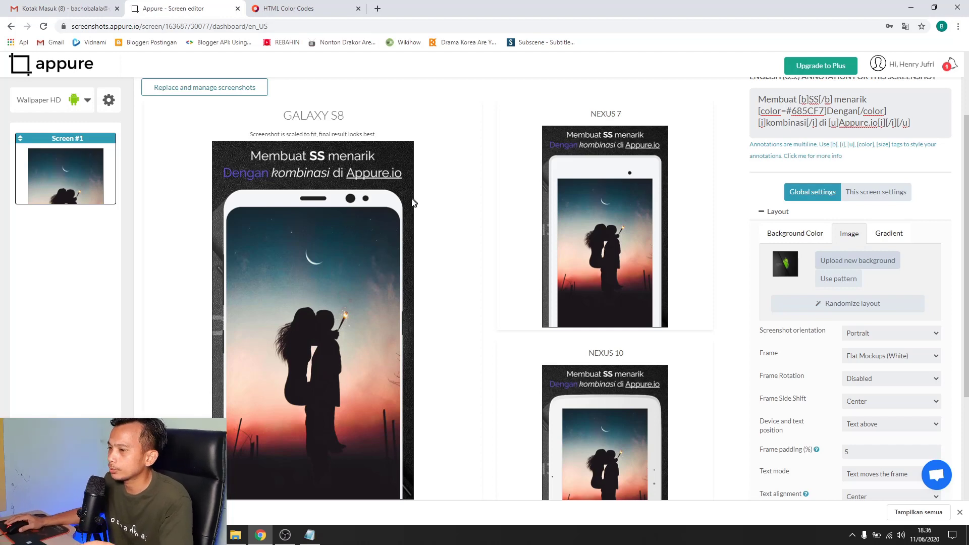
{"action": "scroll", "coordinate": [418, 197], "scroll_direction": "down", "scroll_amount": 1}
{"action": "scroll", "coordinate": [467, 226], "scroll_direction": "up", "scroll_amount": 1}
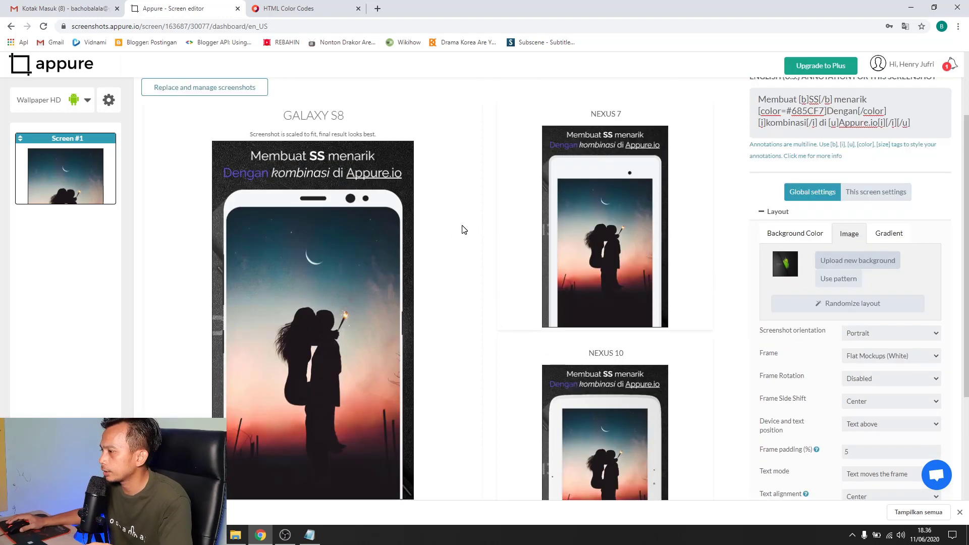
Try the Sucks You In, Navaho and New Year patterns, then apply Cork-wallet
{"action": "left_click", "coordinate": [835, 283]}
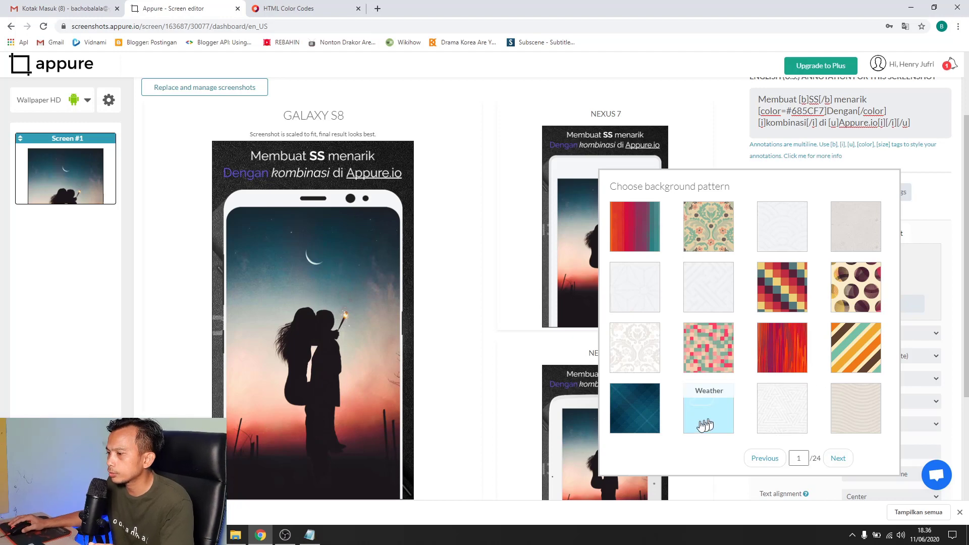
{"action": "left_click", "coordinate": [628, 413]}
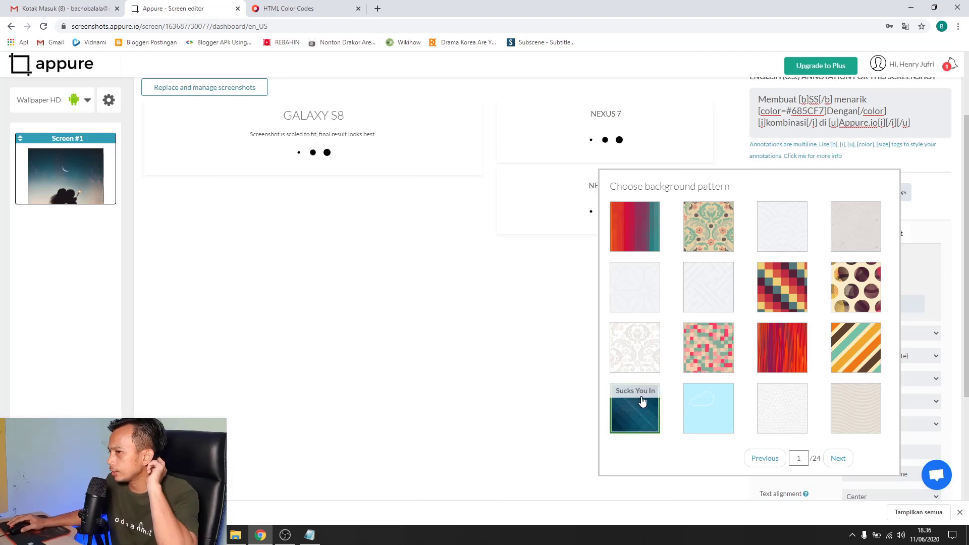
{"action": "left_click", "coordinate": [796, 298]}
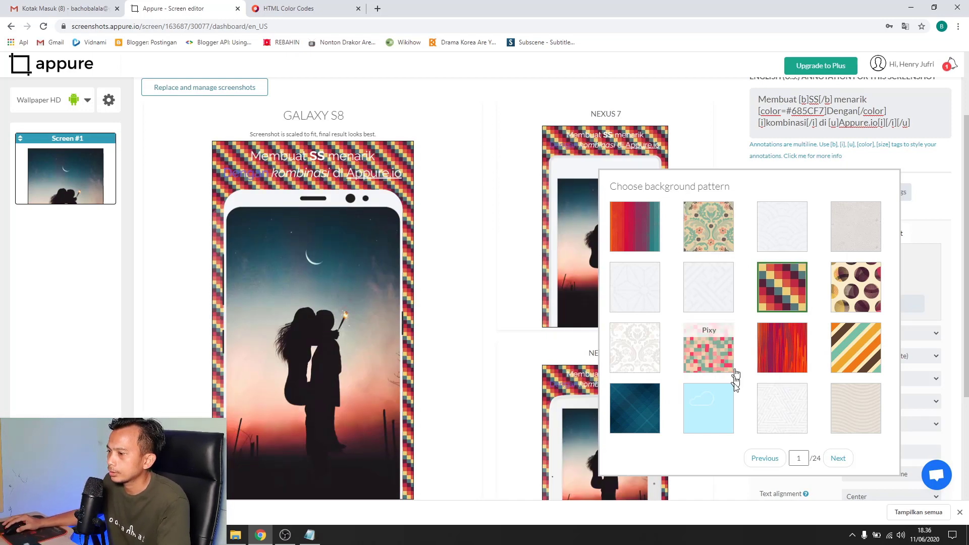
{"action": "left_click", "coordinate": [777, 414]}
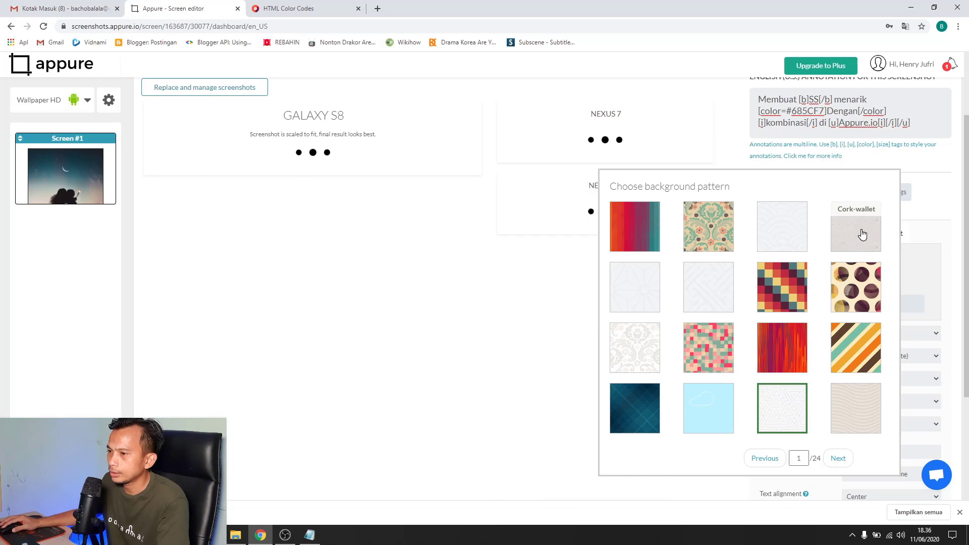
{"action": "left_click", "coordinate": [862, 235]}
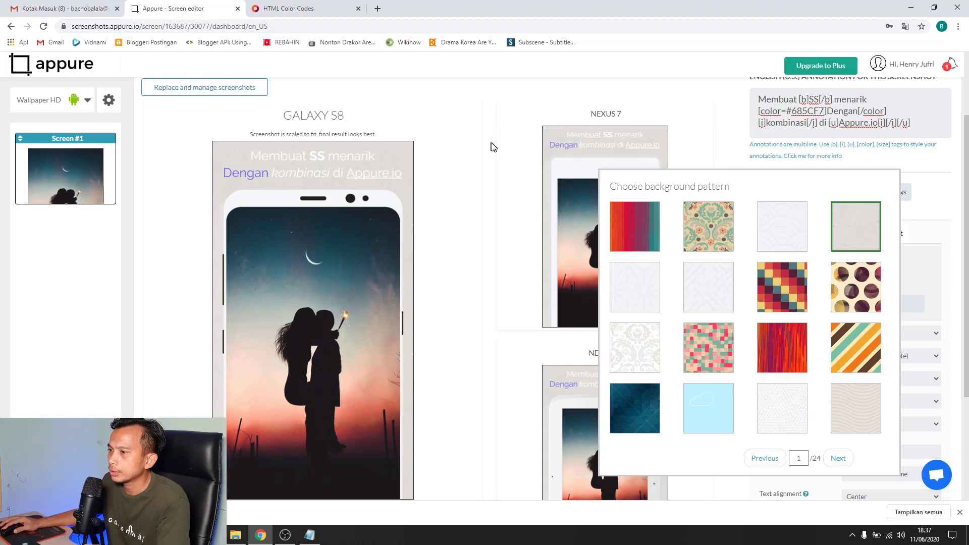
{"action": "left_click", "coordinate": [514, 172]}
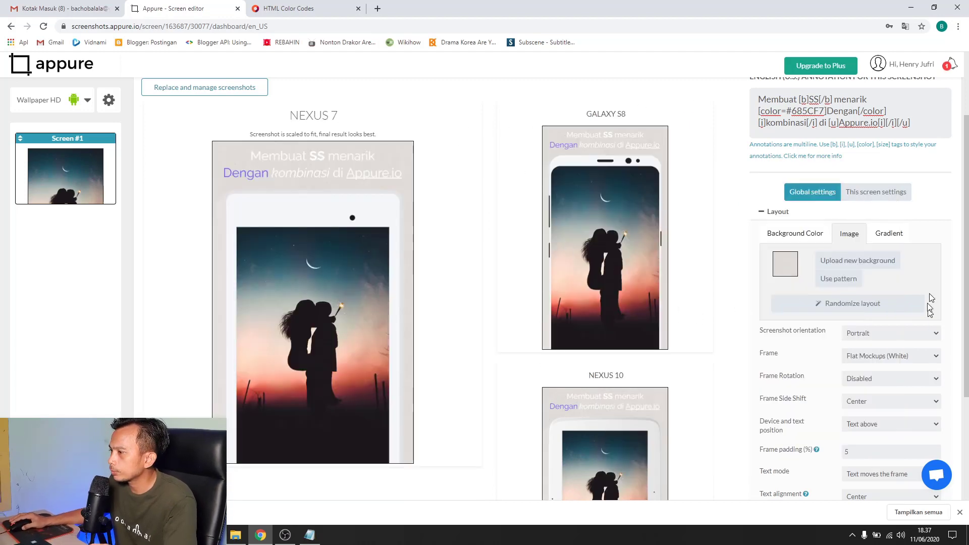
Apply the Royal Blue + Petrol preset gradient as the background, after trying blue and Purple Love
{"action": "left_click", "coordinate": [899, 235]}
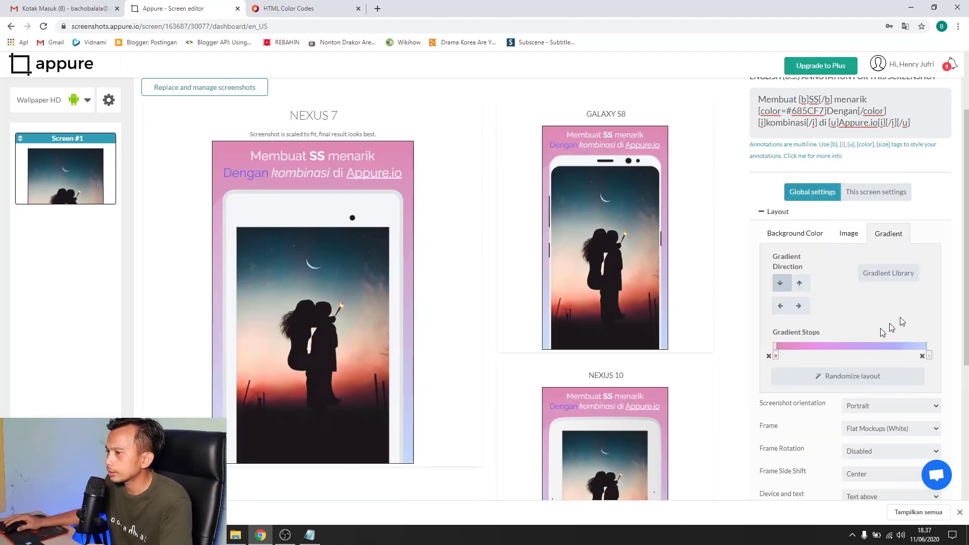
{"action": "left_click", "coordinate": [889, 272]}
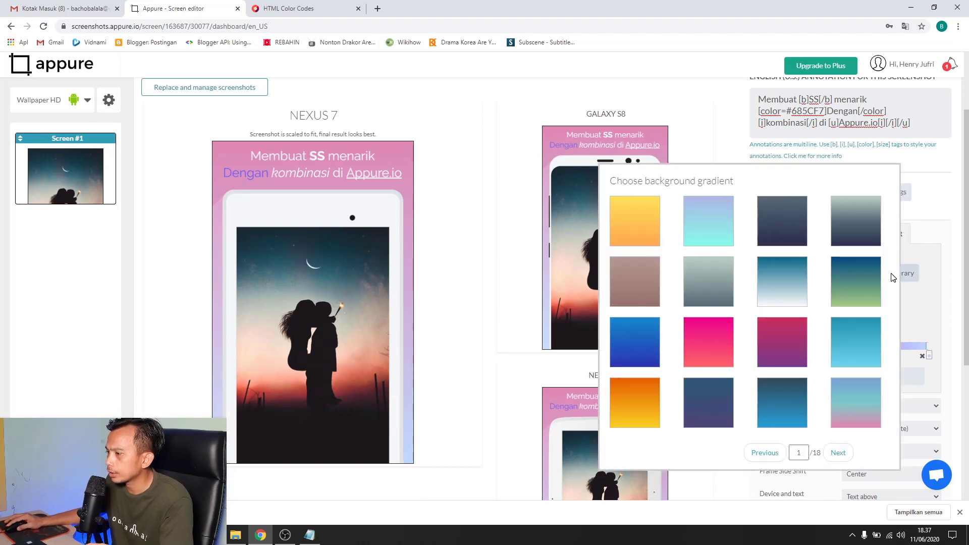
{"action": "left_click", "coordinate": [637, 351]}
{"action": "left_click", "coordinate": [773, 363]}
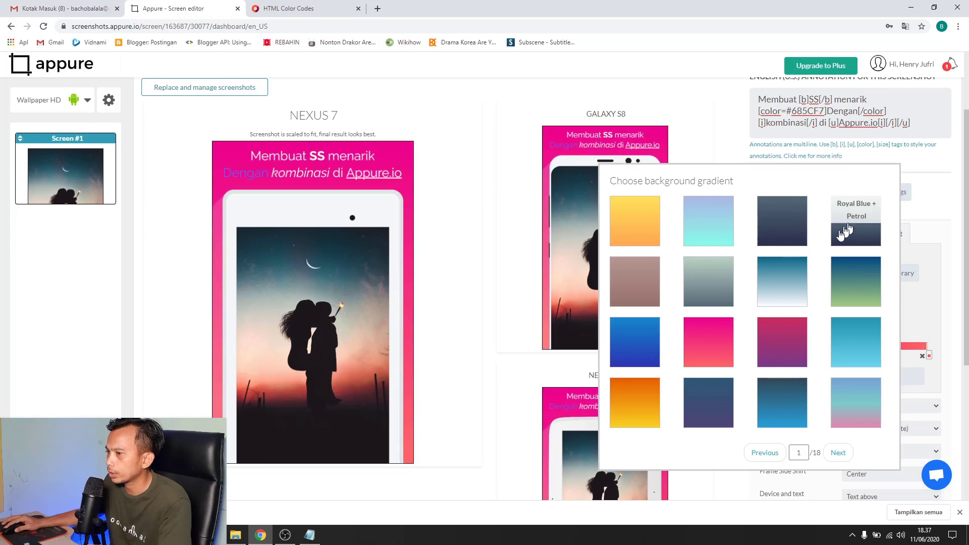
{"action": "left_click", "coordinate": [807, 234]}
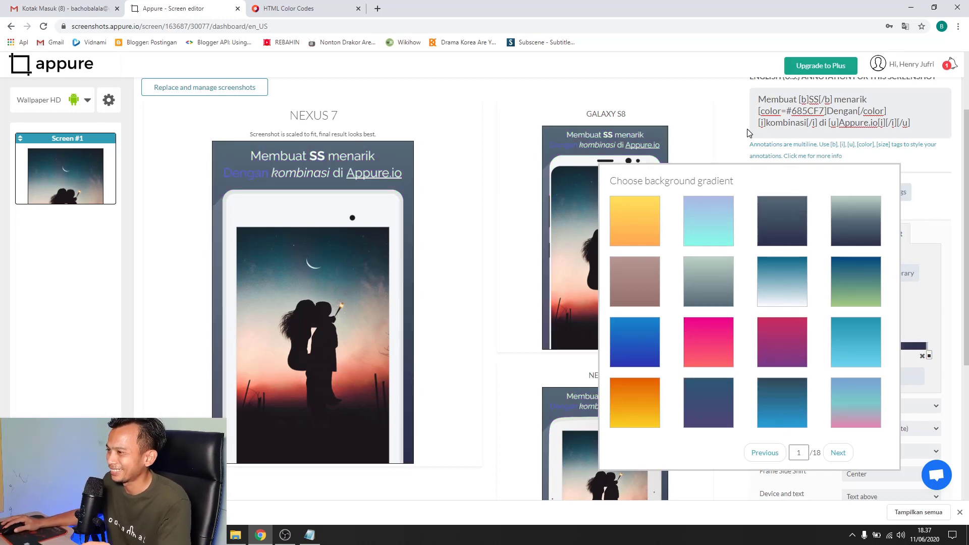
{"action": "left_click", "coordinate": [712, 114]}
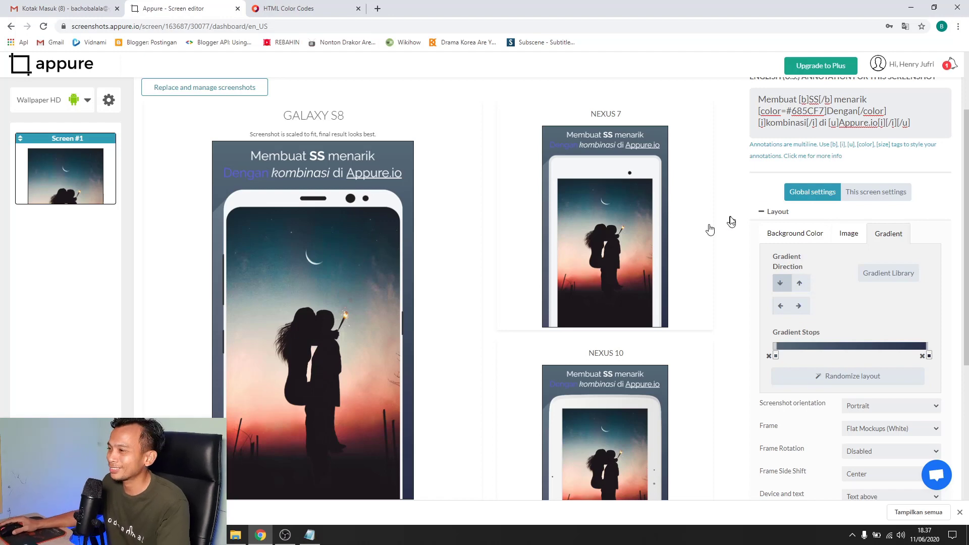
{"action": "scroll", "coordinate": [727, 287], "scroll_direction": "down", "scroll_amount": 1}
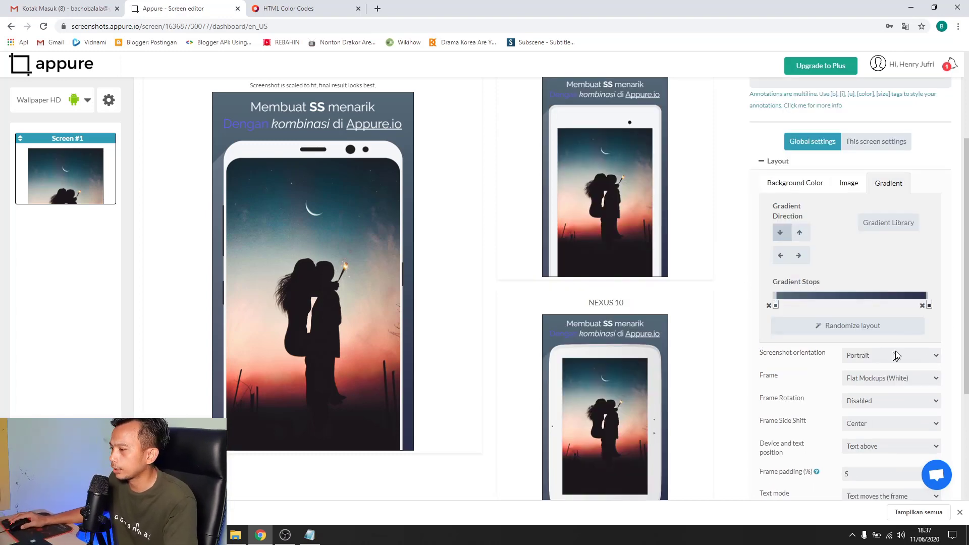
{"action": "left_click", "coordinate": [938, 357]}
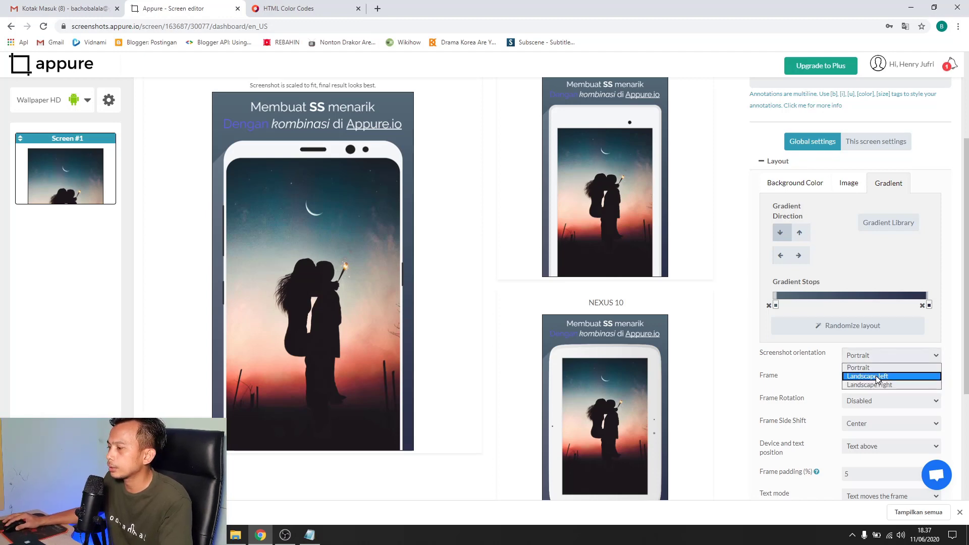
{"action": "left_click", "coordinate": [958, 346]}
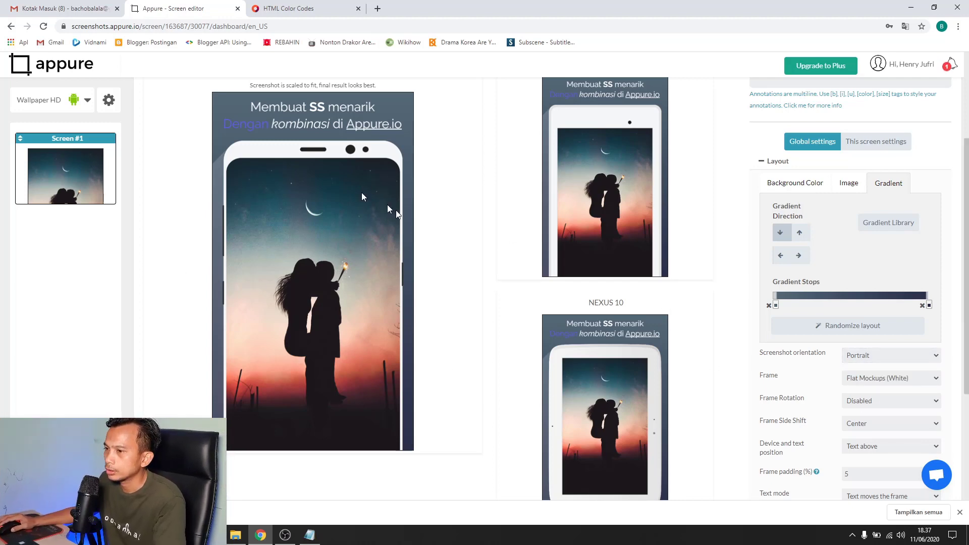
{"action": "scroll", "coordinate": [839, 398], "scroll_direction": "down", "scroll_amount": 1}
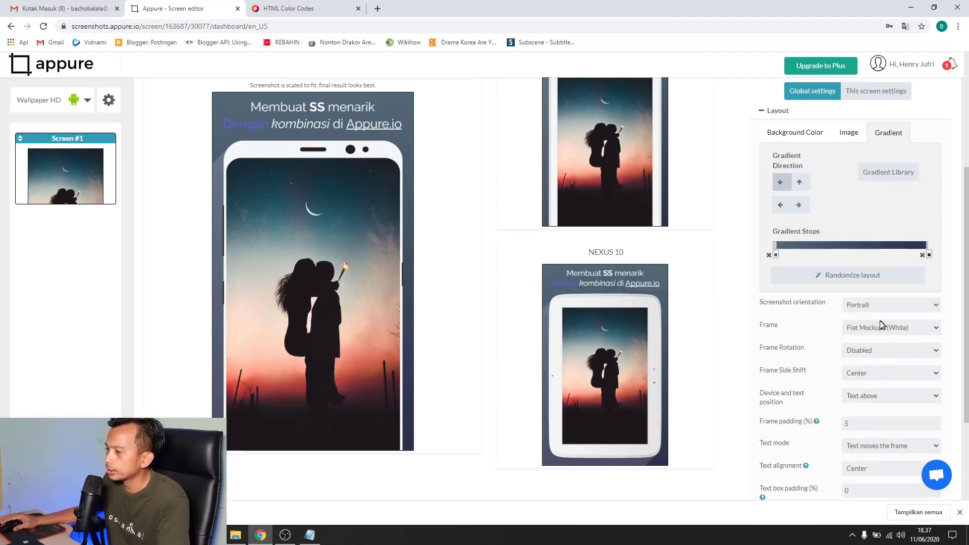
{"action": "scroll", "coordinate": [883, 325], "scroll_direction": "down", "scroll_amount": 1}
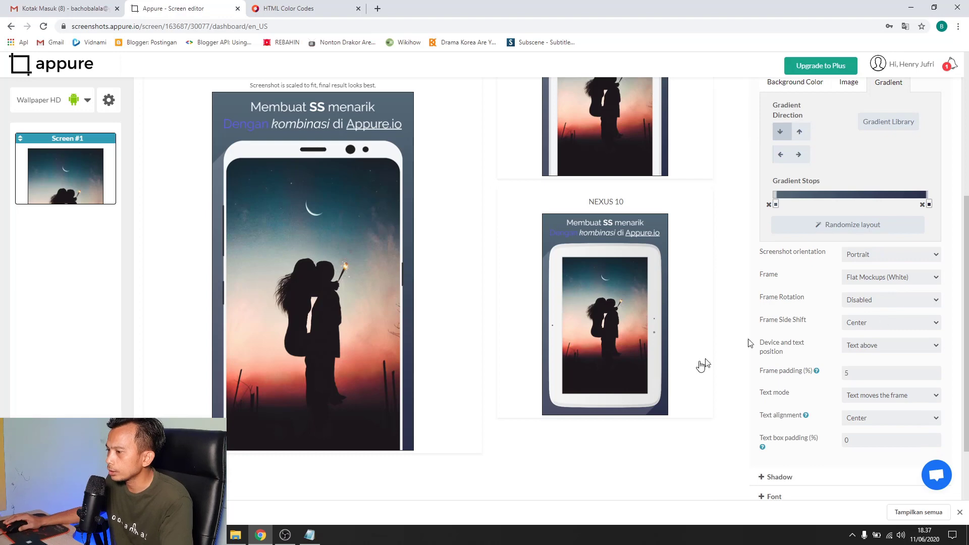
{"action": "scroll", "coordinate": [773, 480], "scroll_direction": "up", "scroll_amount": 1}
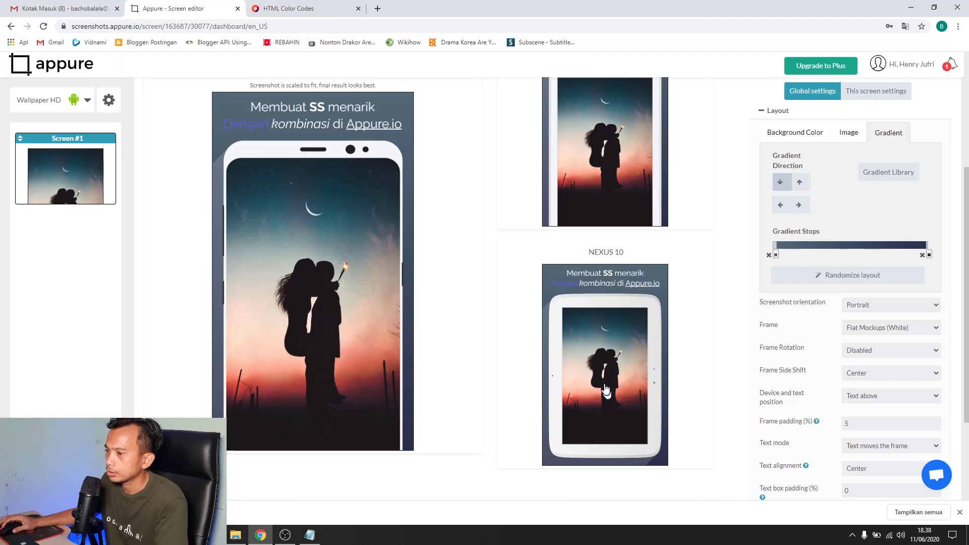
{"action": "scroll", "coordinate": [612, 396], "scroll_direction": "up", "scroll_amount": 1}
{"action": "scroll", "coordinate": [615, 311], "scroll_direction": "down", "scroll_amount": 2}
{"action": "scroll", "coordinate": [616, 343], "scroll_direction": "up", "scroll_amount": 1}
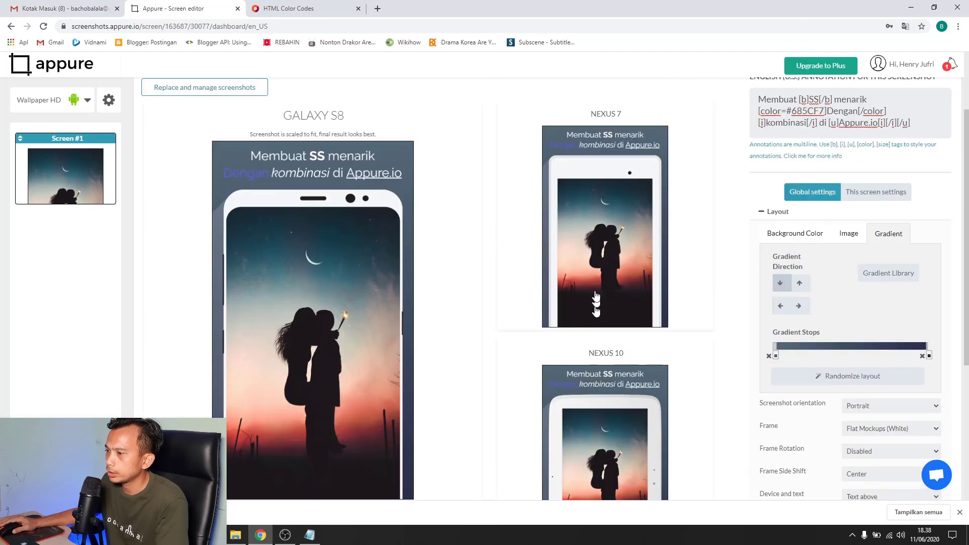
{"action": "scroll", "coordinate": [600, 328], "scroll_direction": "down", "scroll_amount": 1}
{"action": "scroll", "coordinate": [602, 325], "scroll_direction": "up", "scroll_amount": 1}
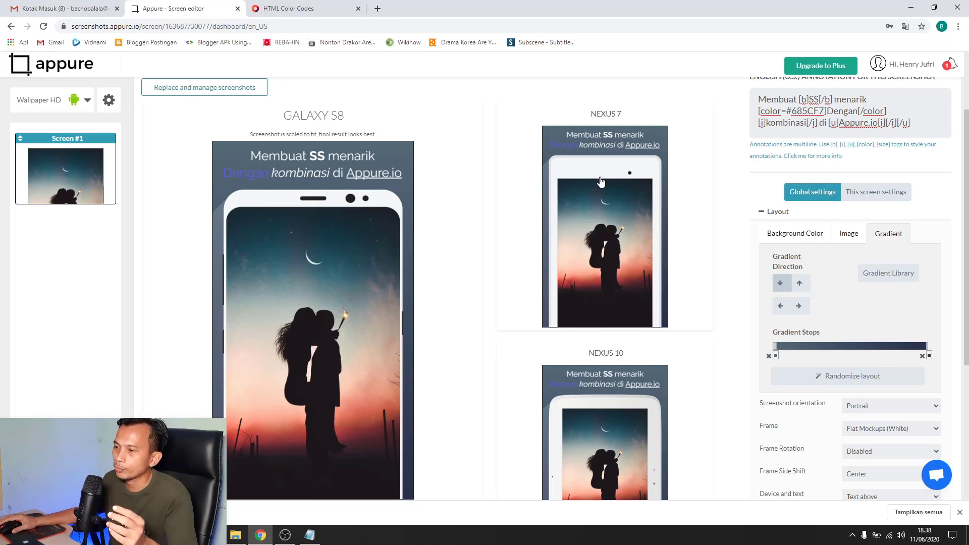
{"action": "scroll", "coordinate": [525, 248], "scroll_direction": "down", "scroll_amount": 1}
{"action": "scroll", "coordinate": [626, 232], "scroll_direction": "up", "scroll_amount": 1}
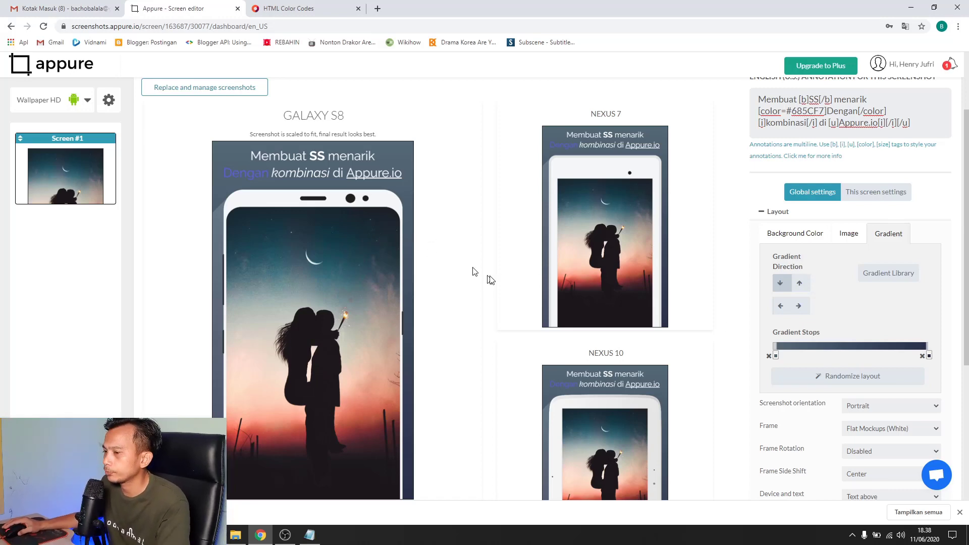
{"action": "scroll", "coordinate": [493, 275], "scroll_direction": "down", "scroll_amount": 2}
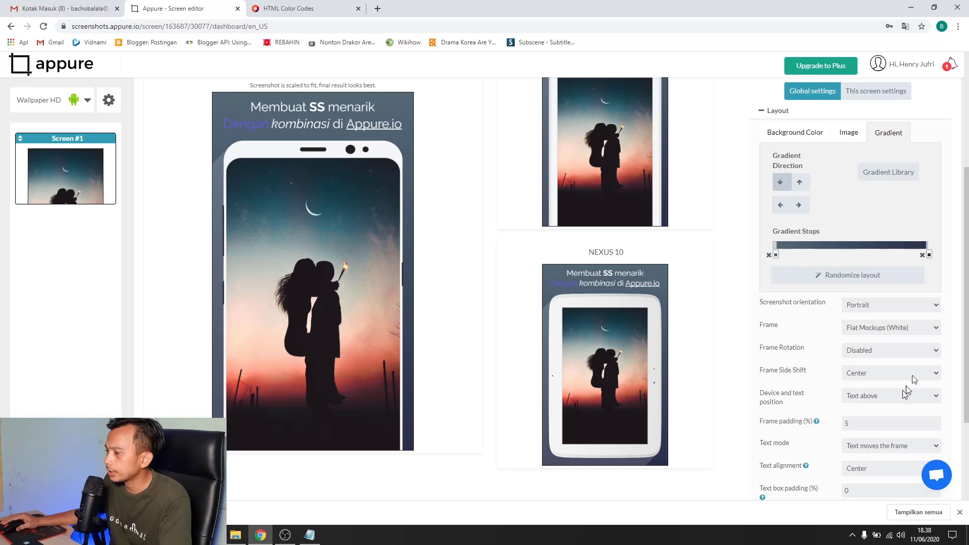
{"action": "scroll", "coordinate": [881, 359], "scroll_direction": "down", "scroll_amount": 2}
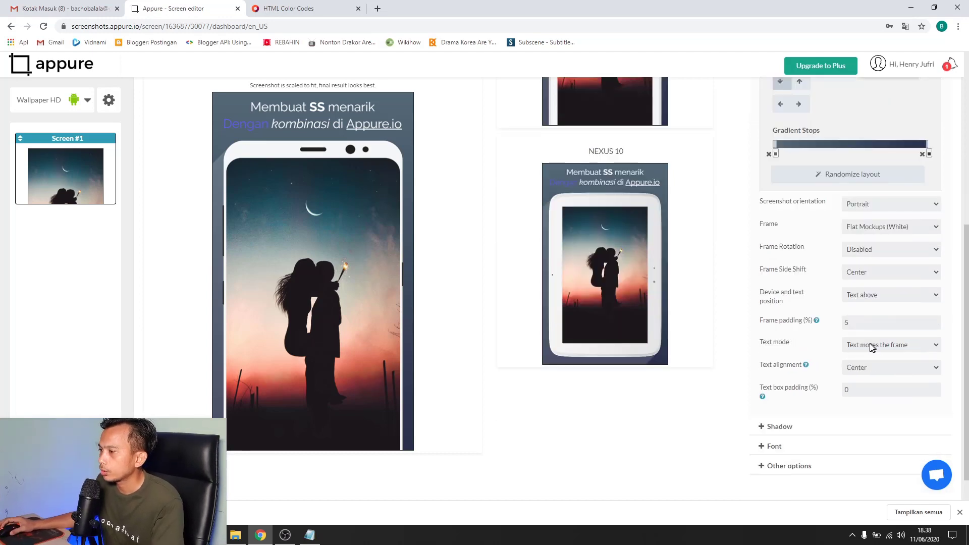
{"action": "scroll", "coordinate": [875, 346], "scroll_direction": "up", "scroll_amount": 2}
{"action": "scroll", "coordinate": [887, 320], "scroll_direction": "down", "scroll_amount": 3}
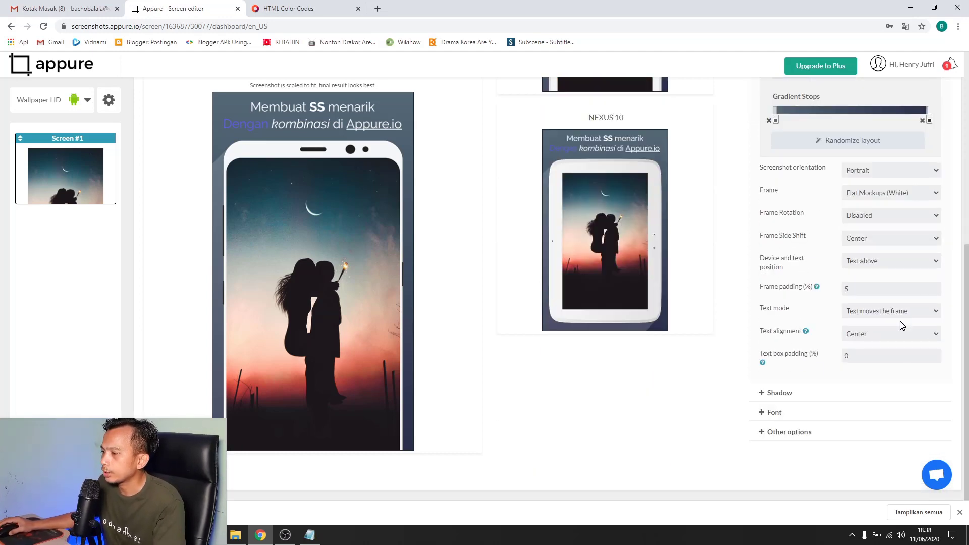
{"action": "scroll", "coordinate": [902, 323], "scroll_direction": "up", "scroll_amount": 2}
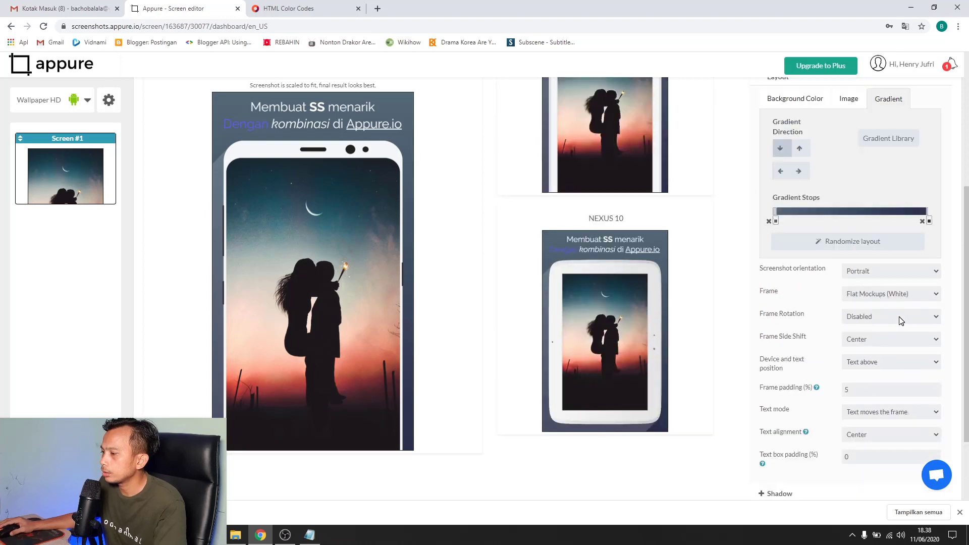
{"action": "scroll", "coordinate": [902, 321], "scroll_direction": "down", "scroll_amount": 2}
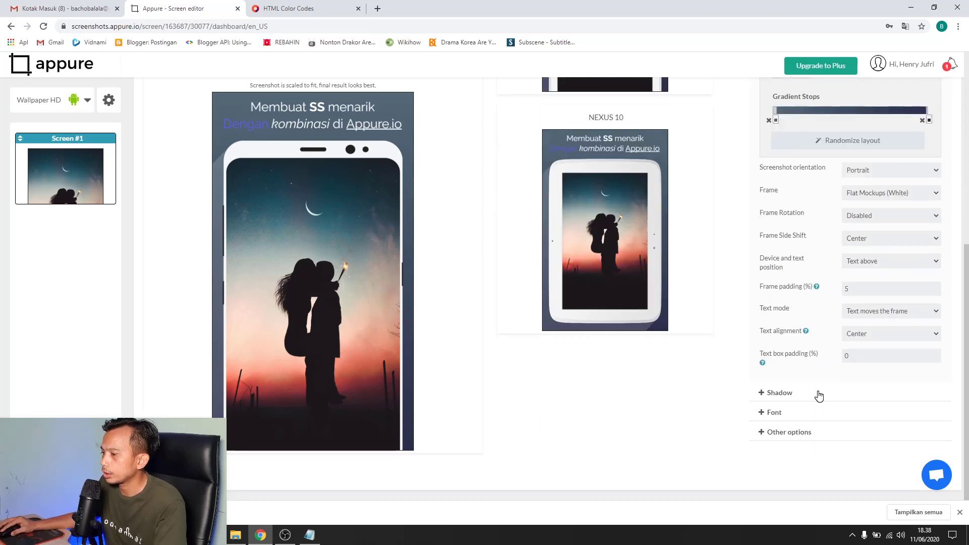
Set the headline font family to Roboto, after trying Almendra and Georgia
{"action": "left_click", "coordinate": [818, 397]}
{"action": "scroll", "coordinate": [838, 354], "scroll_direction": "down", "scroll_amount": 2}
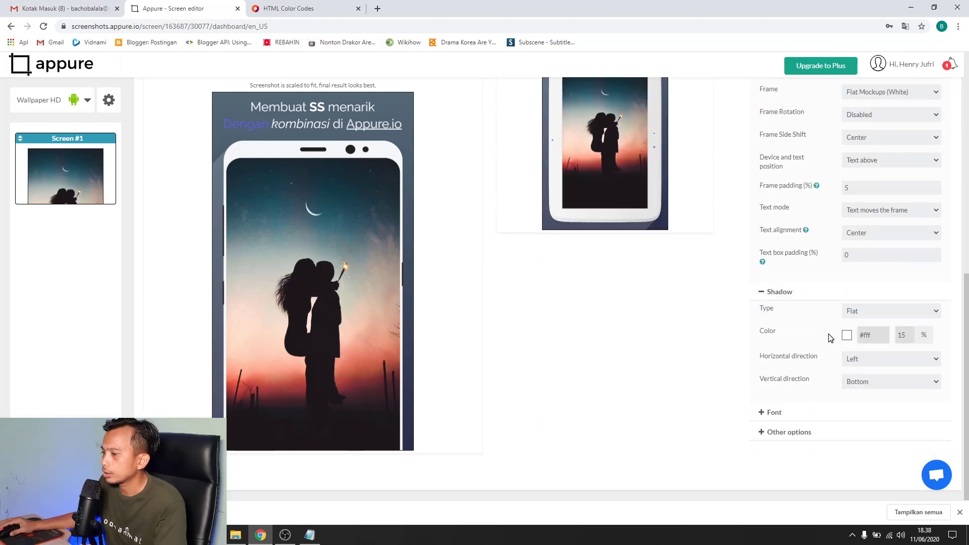
{"action": "left_click", "coordinate": [793, 417]}
{"action": "scroll", "coordinate": [794, 283], "scroll_direction": "down", "scroll_amount": 3}
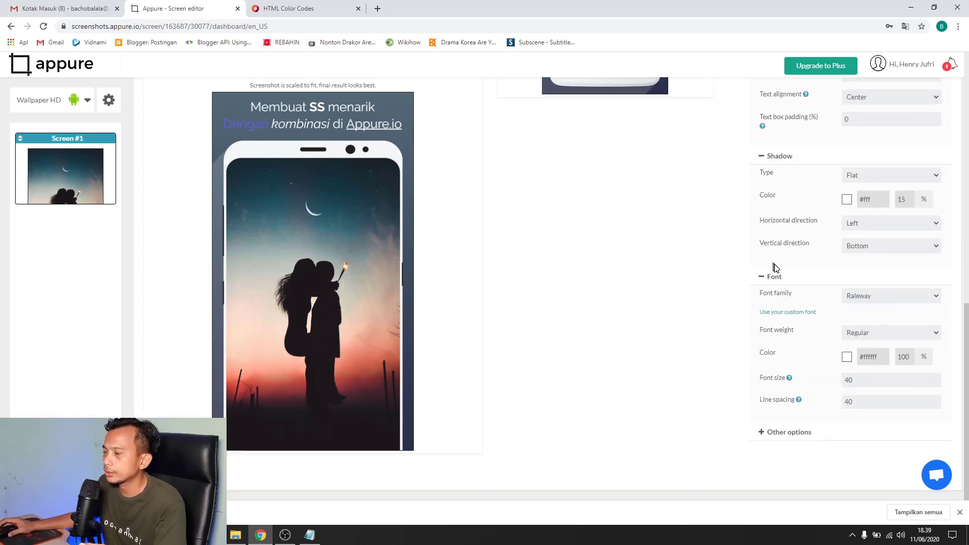
{"action": "left_click", "coordinate": [907, 296]}
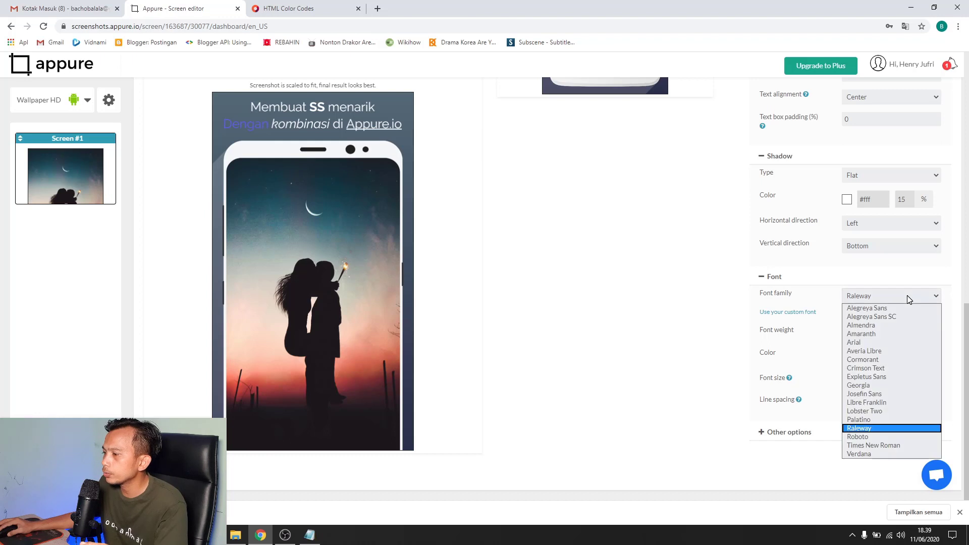
{"action": "left_click", "coordinate": [881, 326]}
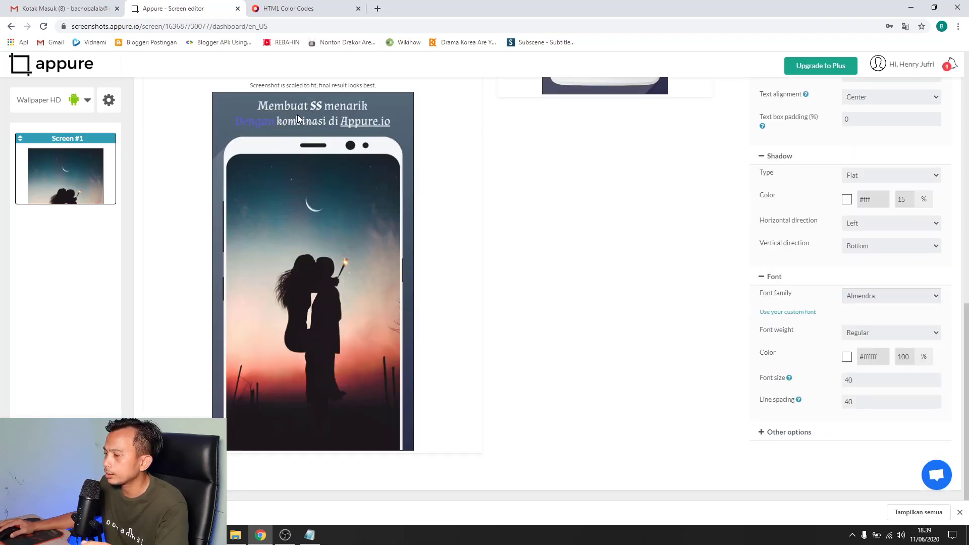
{"action": "left_click", "coordinate": [906, 298]}
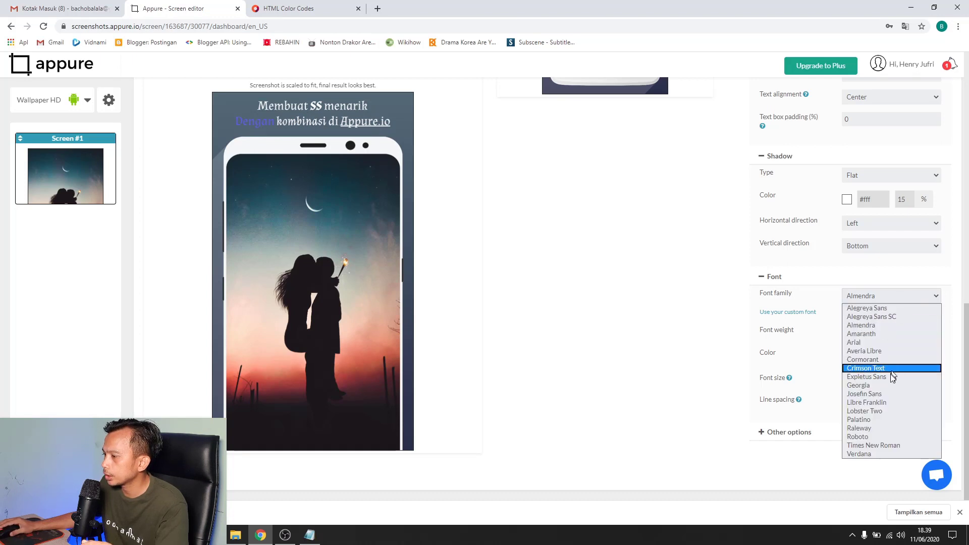
{"action": "left_click", "coordinate": [874, 387]}
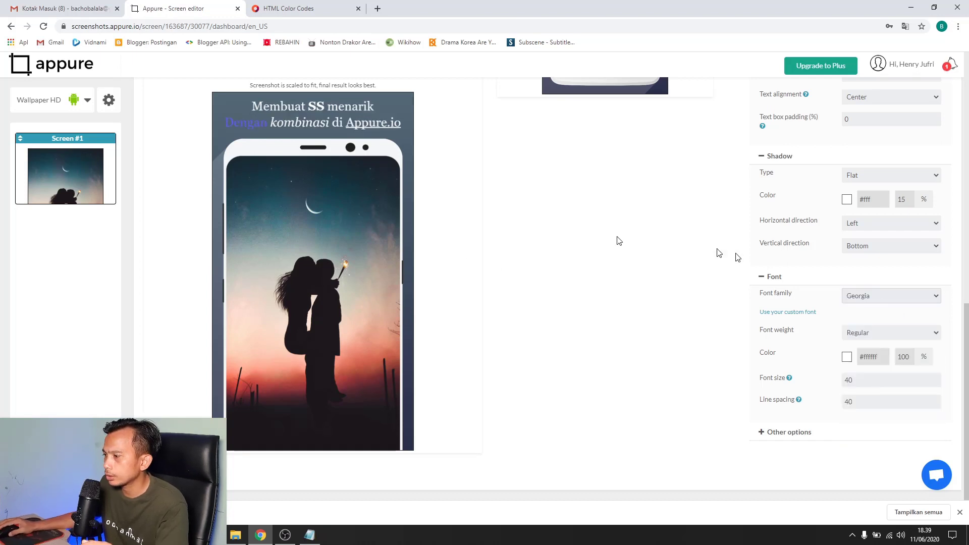
{"action": "left_click", "coordinate": [898, 298]}
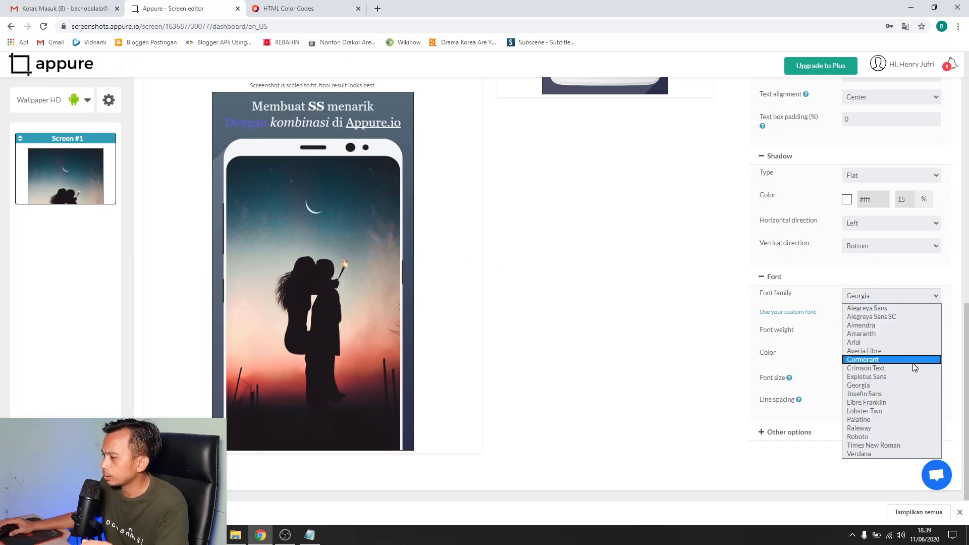
{"action": "left_click", "coordinate": [863, 437]}
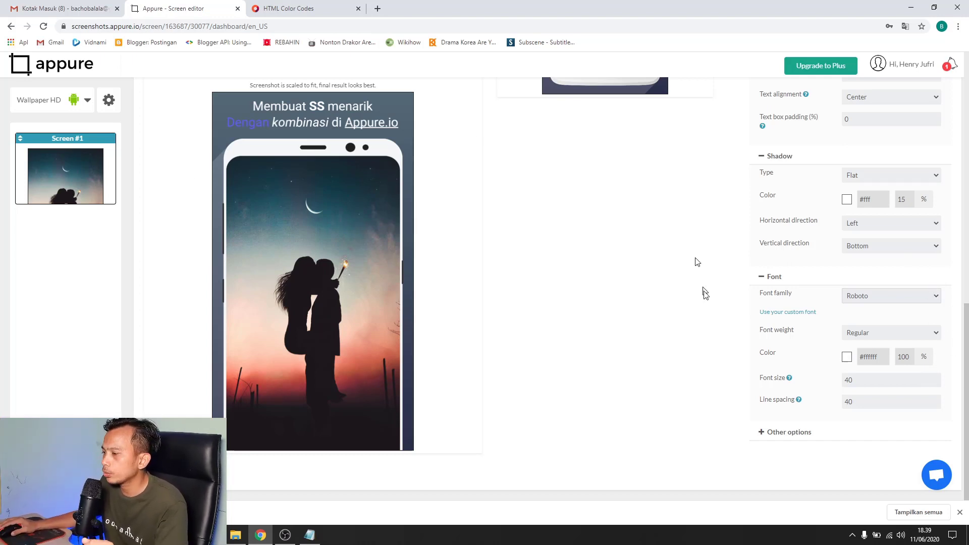
Colour the headline text light green #a9e26c
{"action": "left_click", "coordinate": [847, 357]}
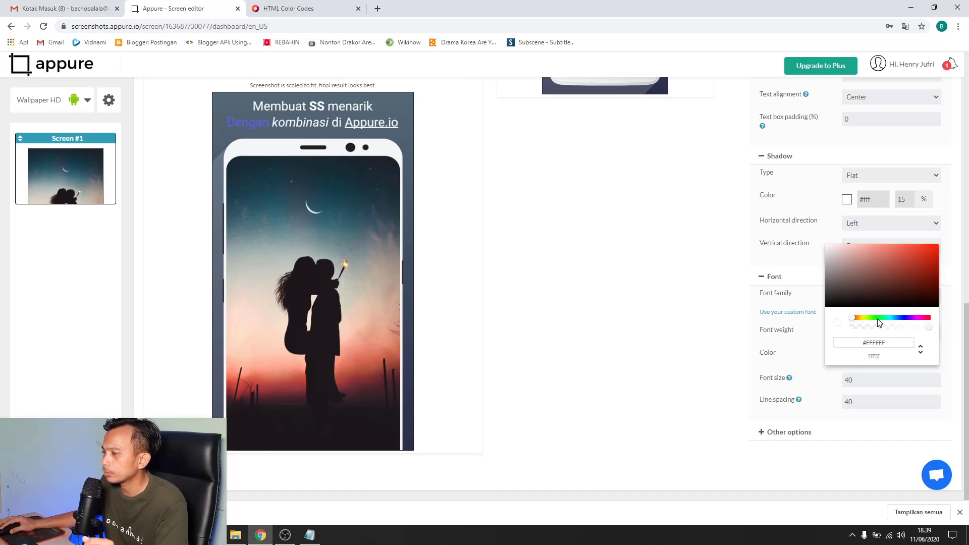
{"action": "left_click", "coordinate": [871, 318]}
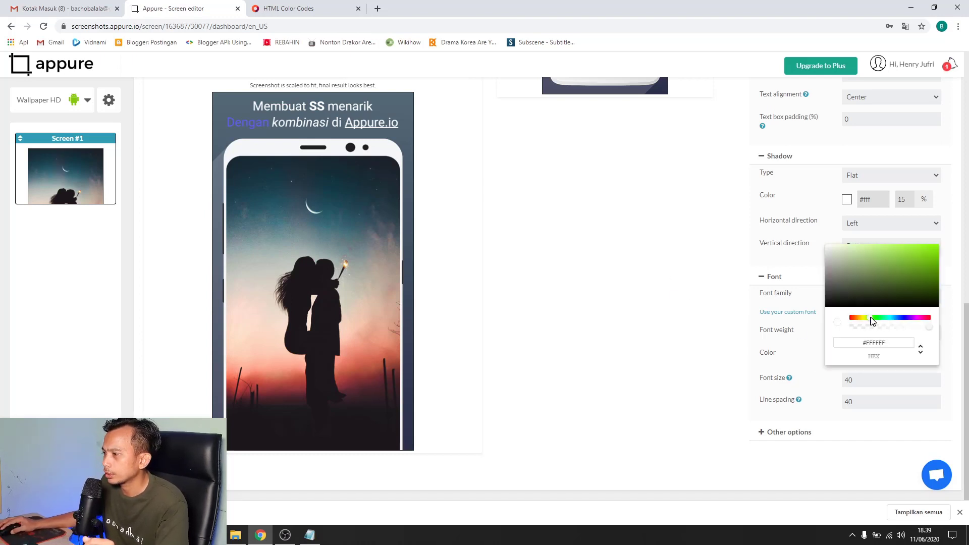
{"action": "left_click", "coordinate": [878, 254]}
{"action": "left_click", "coordinate": [885, 252]}
{"action": "scroll", "coordinate": [636, 261], "scroll_direction": "up", "scroll_amount": 7}
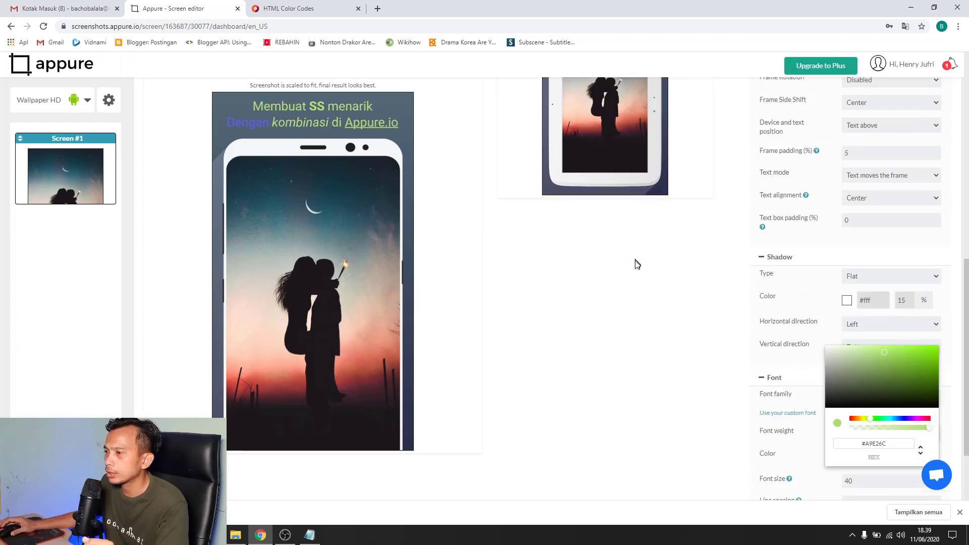
{"action": "scroll", "coordinate": [585, 217], "scroll_direction": "down", "scroll_amount": 7}
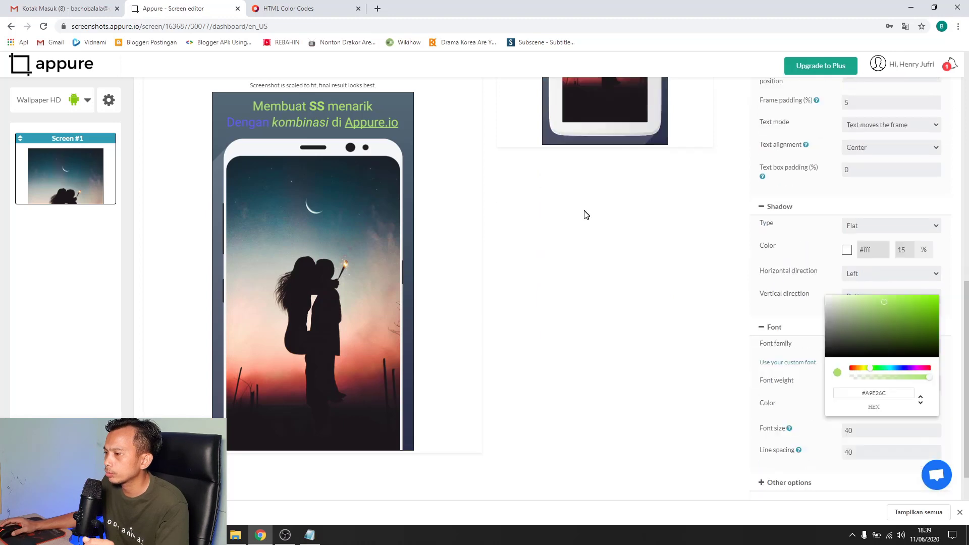
{"action": "left_click", "coordinate": [695, 287]}
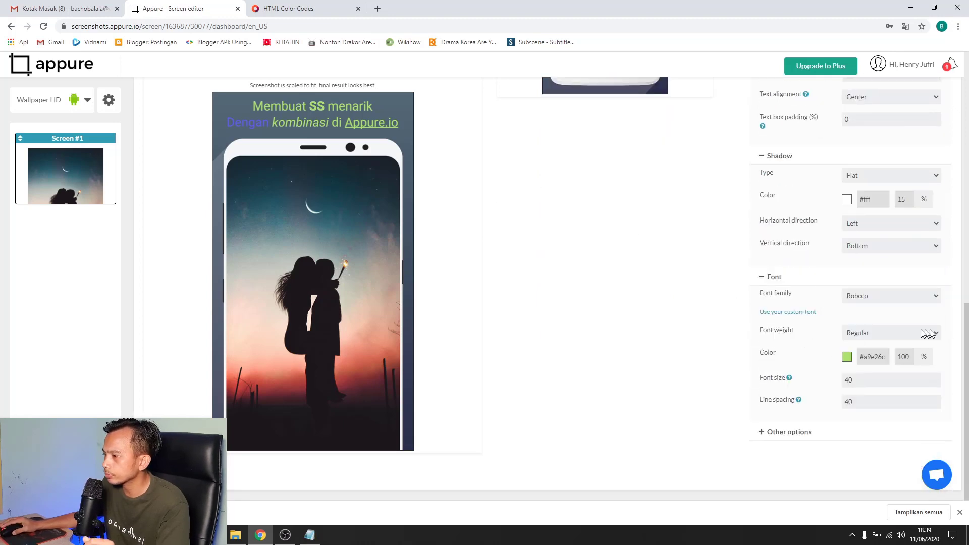
Change the caption font size from 80 back to 40
{"action": "left_click_drag", "start_coordinate": [858, 382], "coordinate": [833, 386]}
{"action": "left_click", "coordinate": [855, 379]}
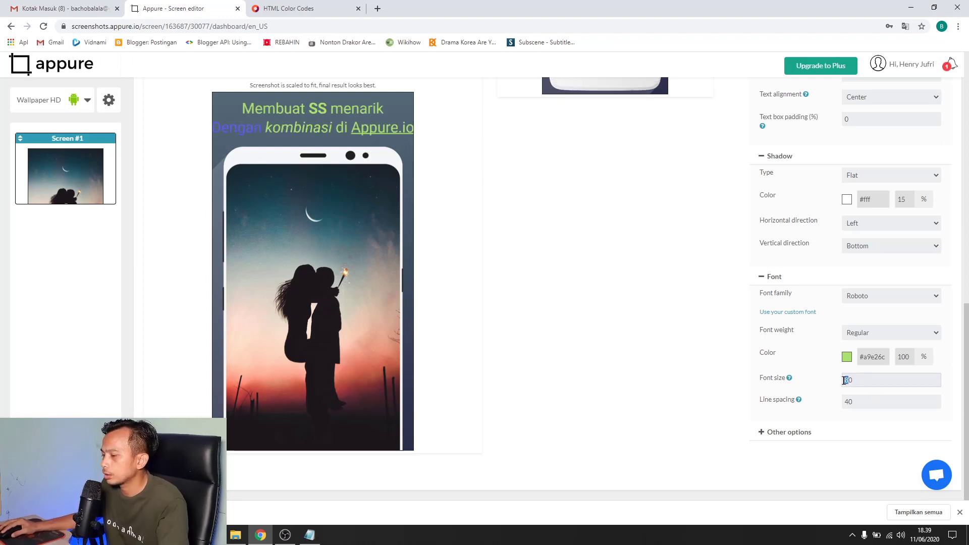
{"action": "type", "text": "4"}
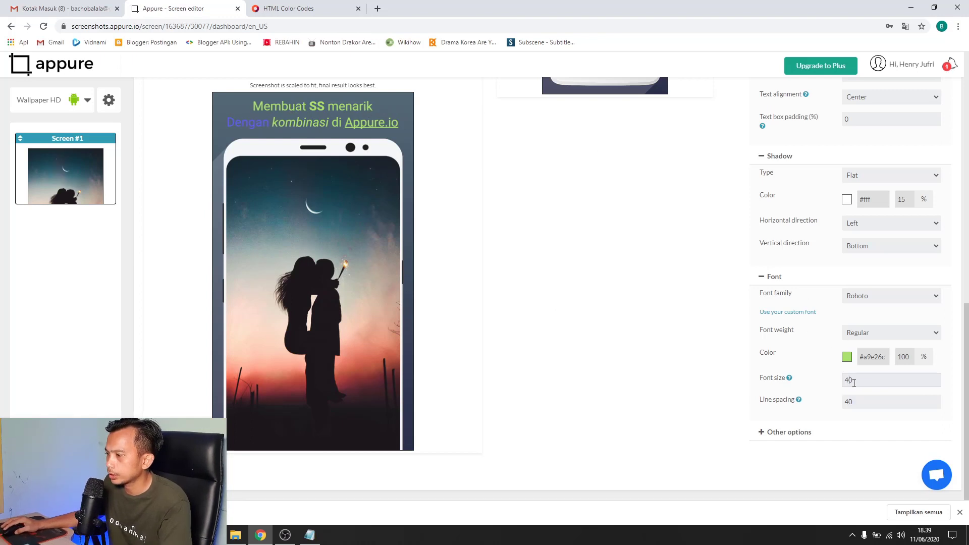
{"action": "left_click_drag", "start_coordinate": [848, 382], "coordinate": [828, 382]}
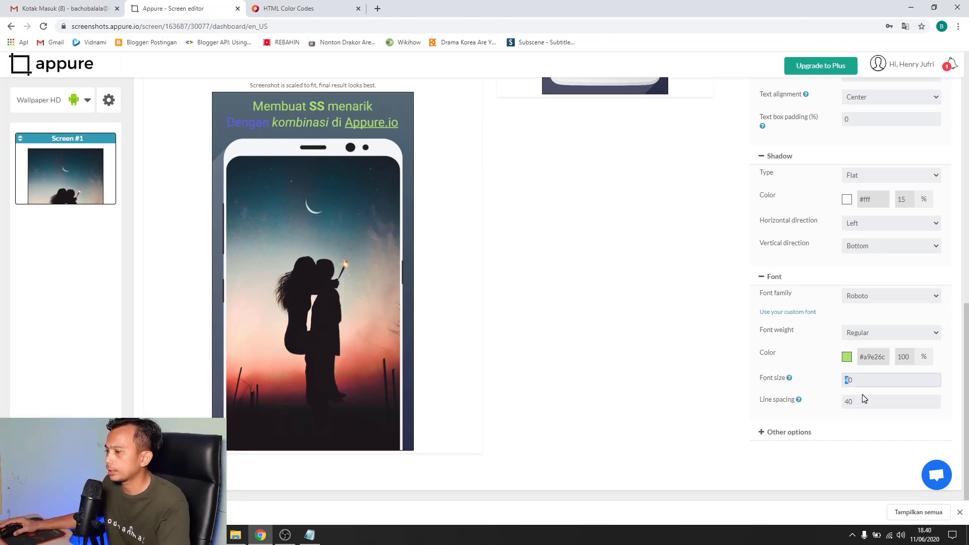
{"action": "scroll", "coordinate": [813, 404], "scroll_direction": "up", "scroll_amount": 10}
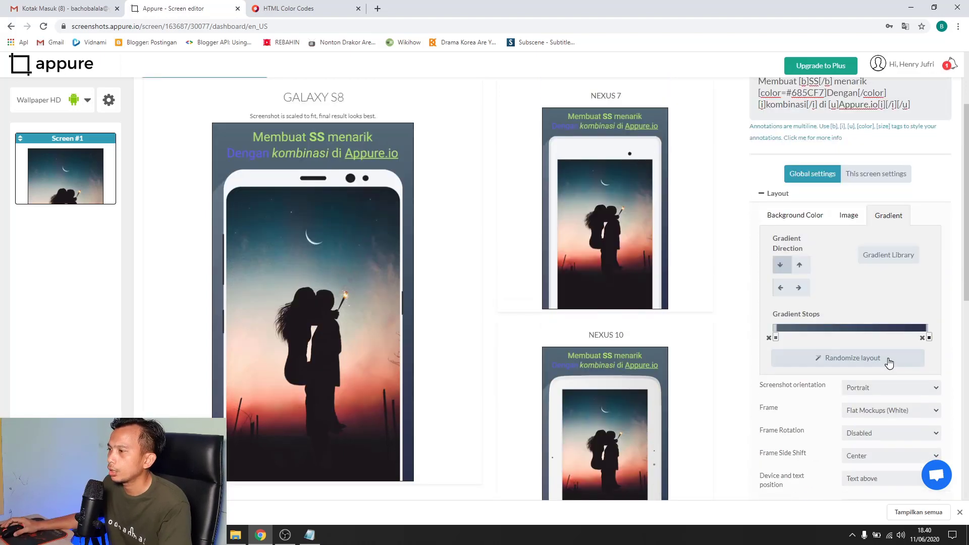
{"action": "scroll", "coordinate": [727, 257], "scroll_direction": "down", "scroll_amount": 3}
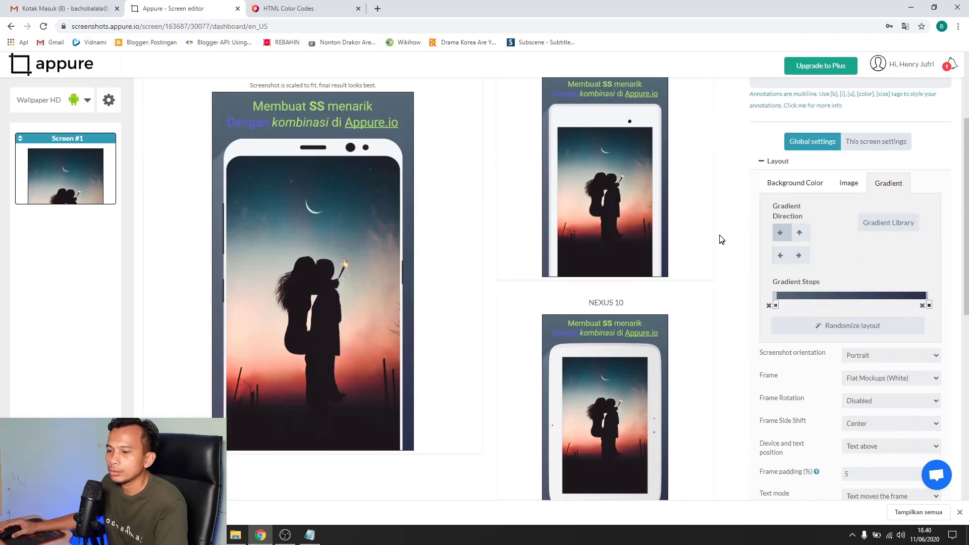
{"action": "scroll", "coordinate": [722, 239], "scroll_direction": "up", "scroll_amount": 3}
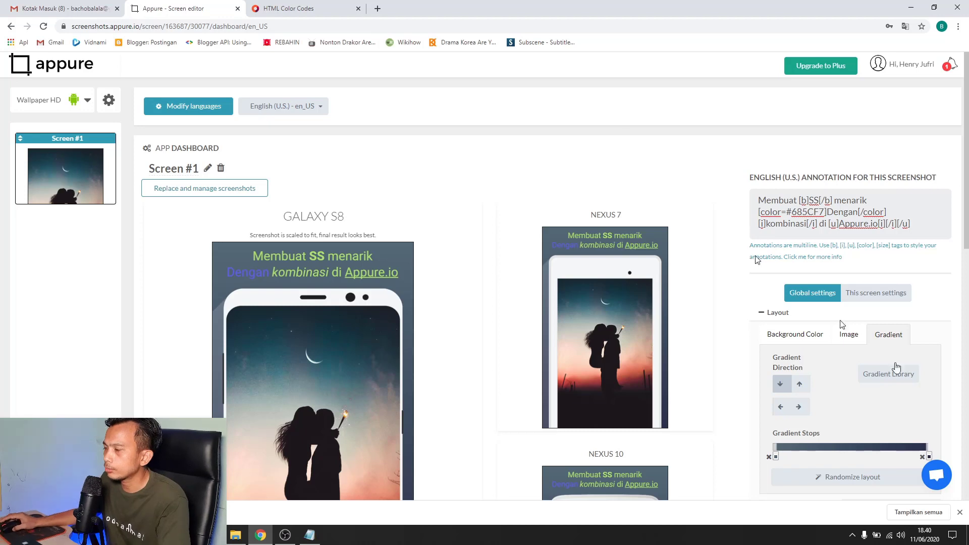
{"action": "scroll", "coordinate": [771, 306], "scroll_direction": "down", "scroll_amount": 2}
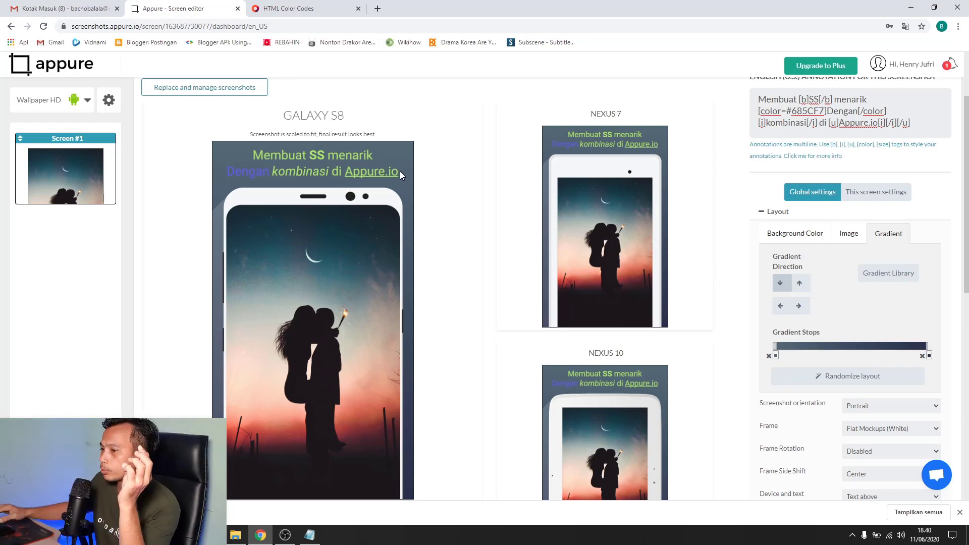
{"action": "scroll", "coordinate": [505, 230], "scroll_direction": "down", "scroll_amount": 2}
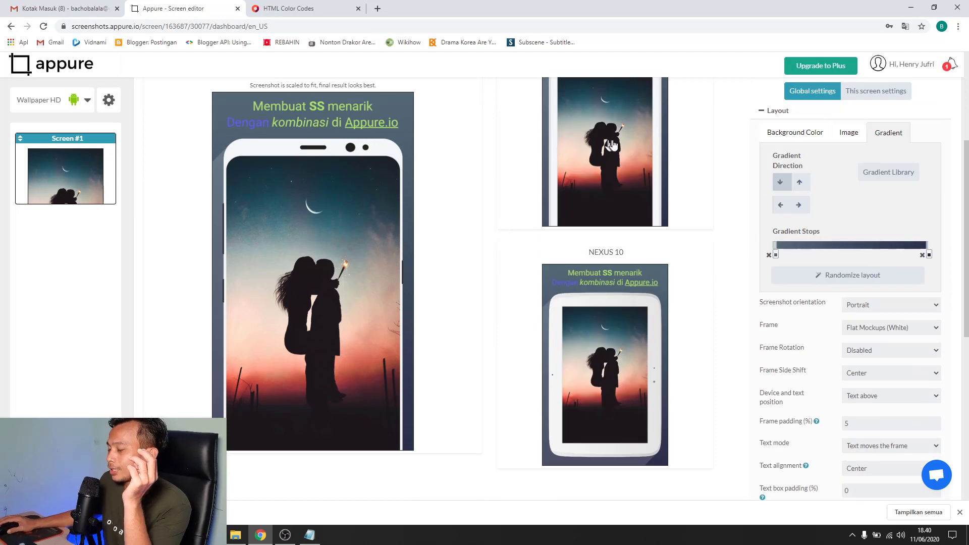
{"action": "scroll", "coordinate": [505, 364], "scroll_direction": "up", "scroll_amount": 2}
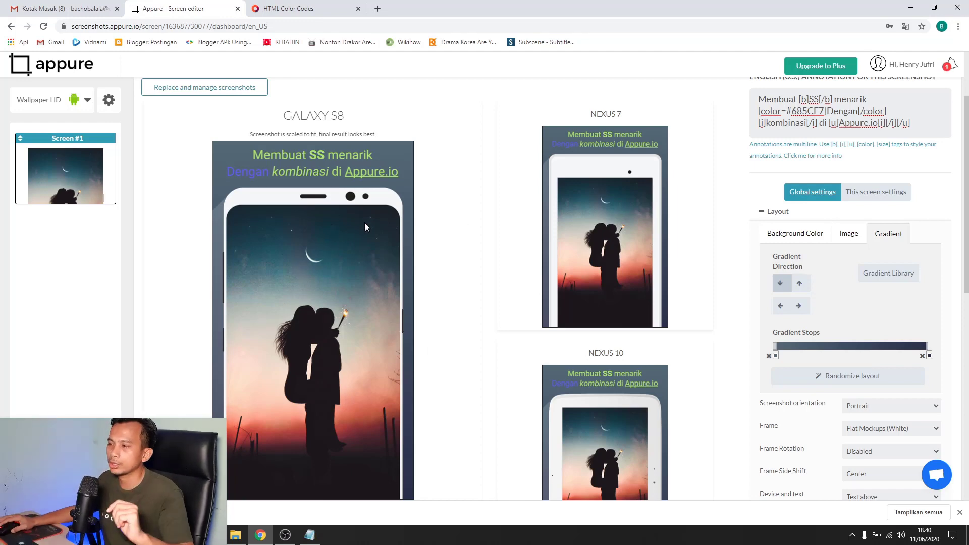
{"action": "scroll", "coordinate": [383, 210], "scroll_direction": "down", "scroll_amount": 1}
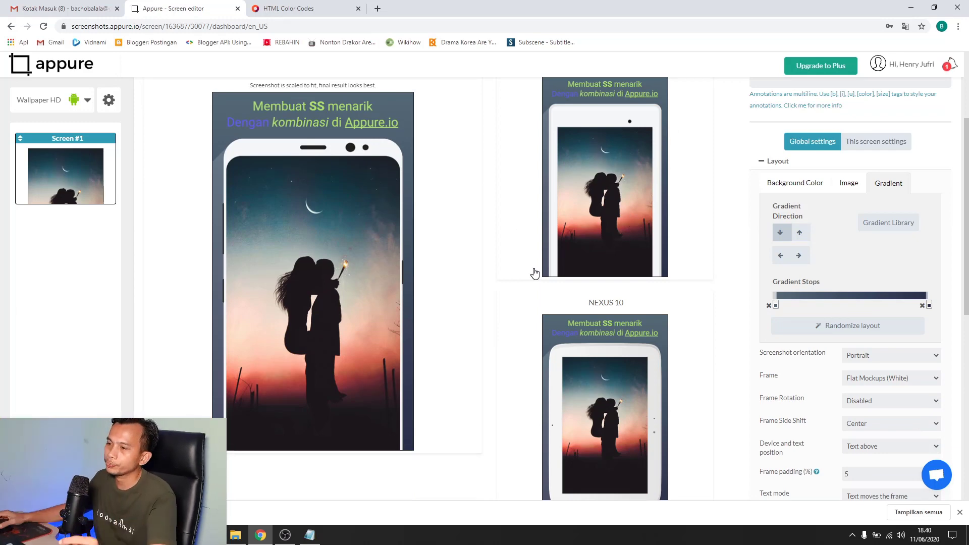
{"action": "scroll", "coordinate": [374, 268], "scroll_direction": "up", "scroll_amount": 1}
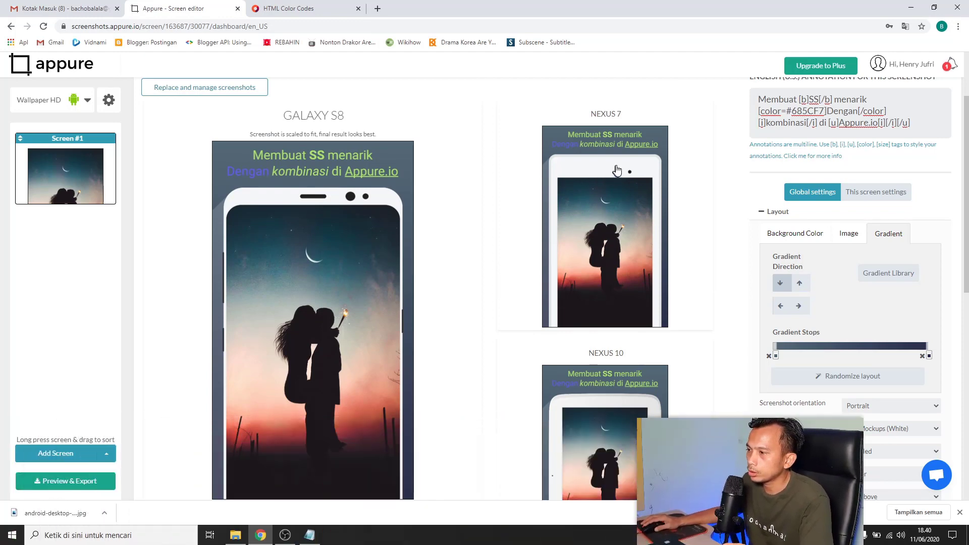
{"action": "scroll", "coordinate": [293, 323], "scroll_direction": "down", "scroll_amount": 1}
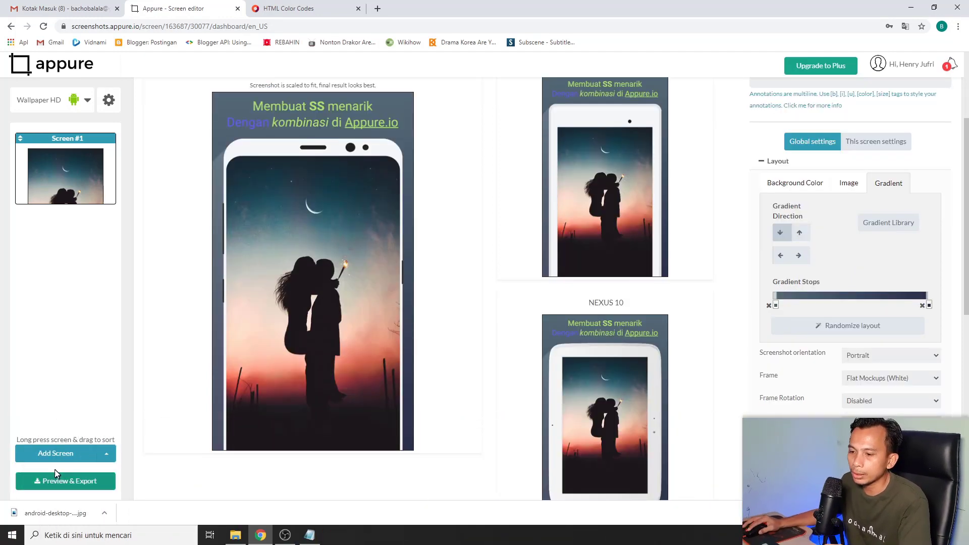
Add a new screen using the portrait-3 image from Downloads
{"action": "left_click", "coordinate": [59, 457]}
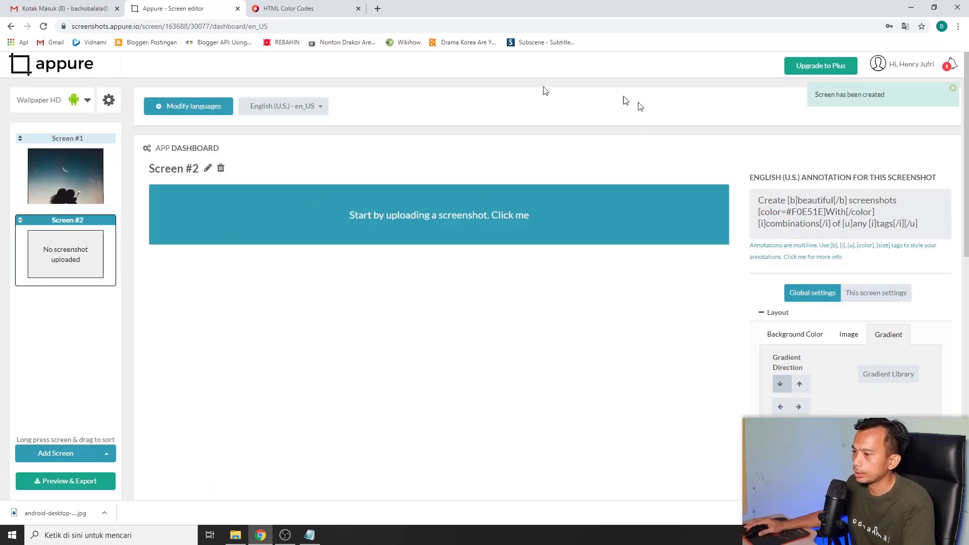
{"action": "left_click", "coordinate": [525, 215]}
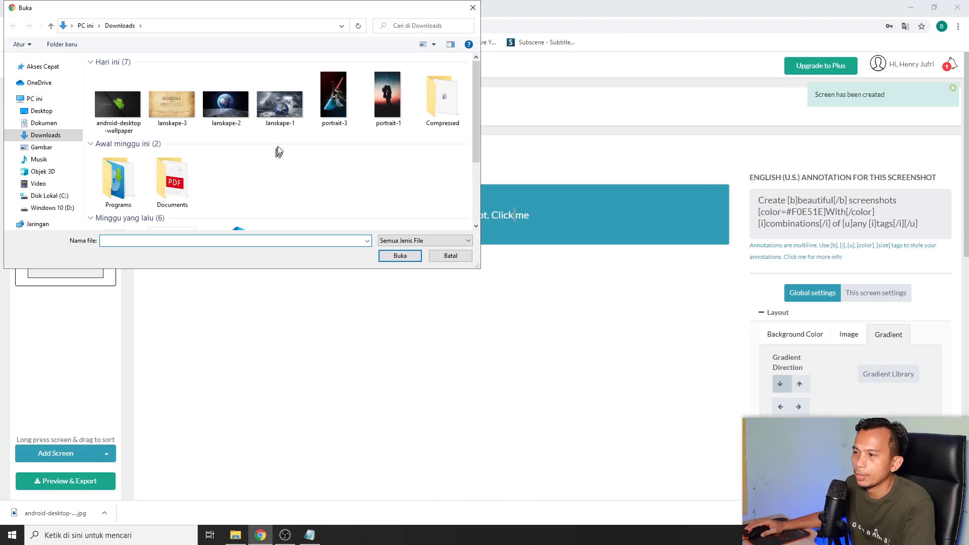
{"action": "left_click", "coordinate": [333, 96]}
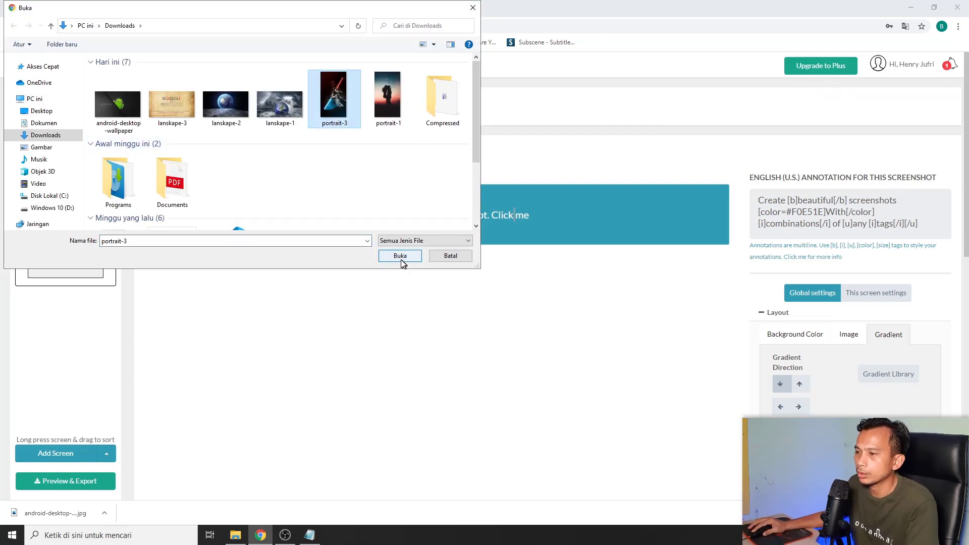
{"action": "left_click", "coordinate": [401, 256]}
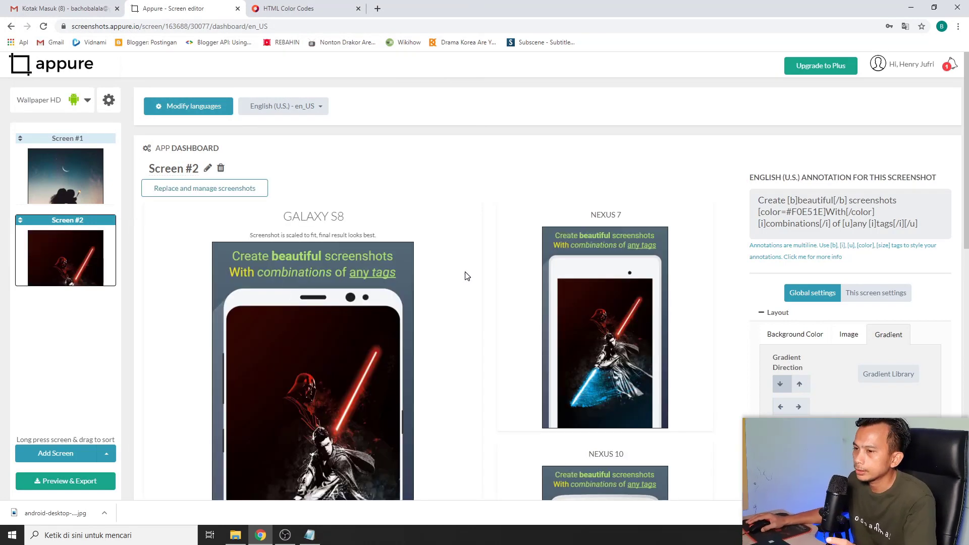
Compare Screen #1 with the new Screen #2 and scroll through its device previews
{"action": "left_click", "coordinate": [66, 170]}
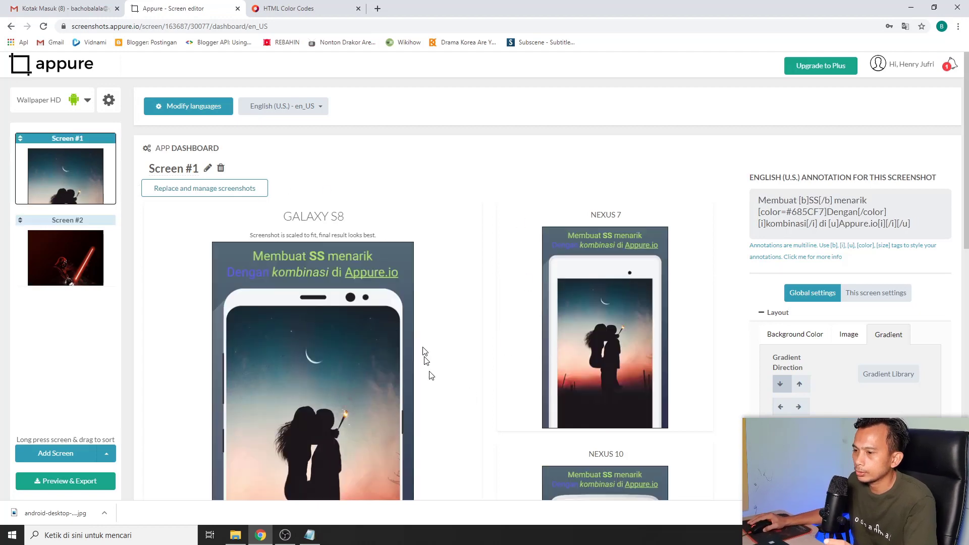
{"action": "left_click", "coordinate": [86, 259]}
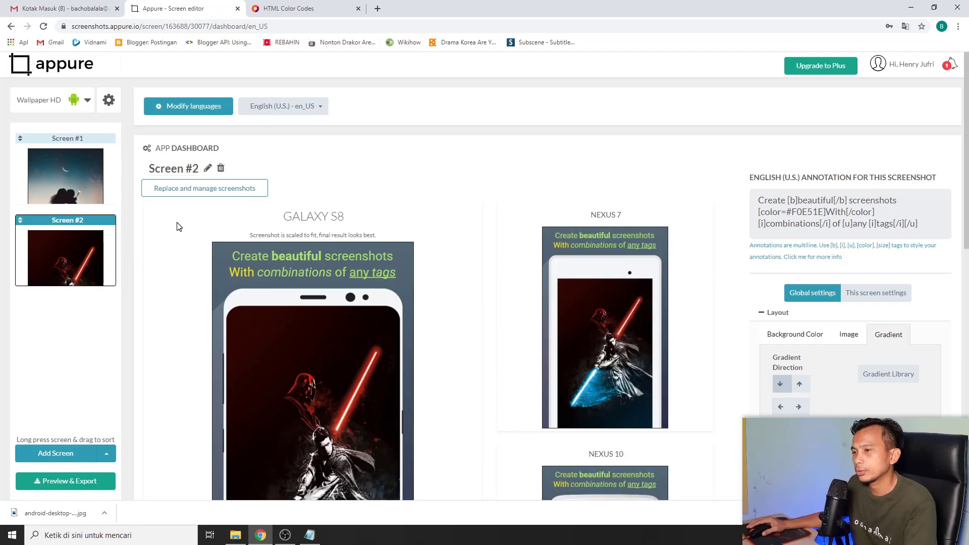
{"action": "scroll", "coordinate": [489, 287], "scroll_direction": "down", "scroll_amount": 2}
{"action": "scroll", "coordinate": [491, 287], "scroll_direction": "up", "scroll_amount": 2}
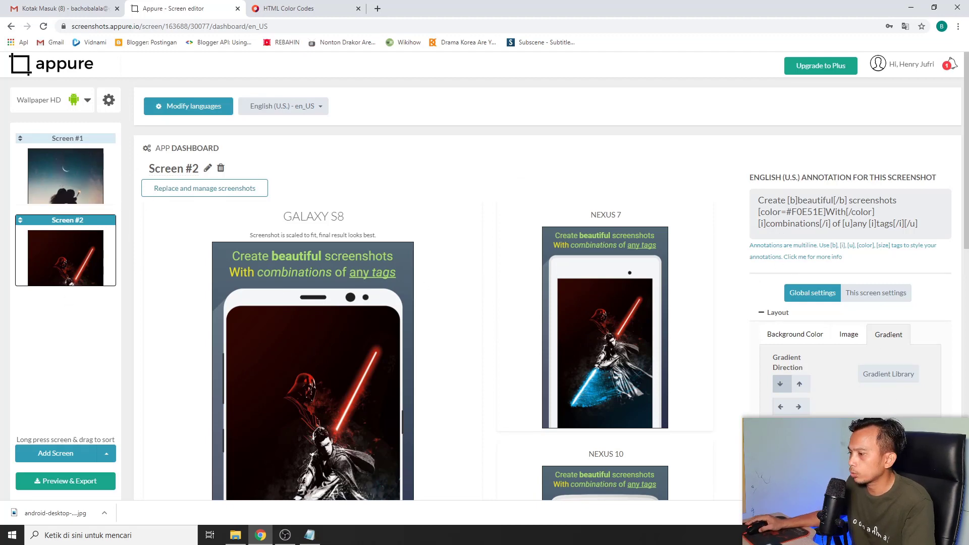
{"action": "scroll", "coordinate": [870, 328], "scroll_direction": "down", "scroll_amount": 2}
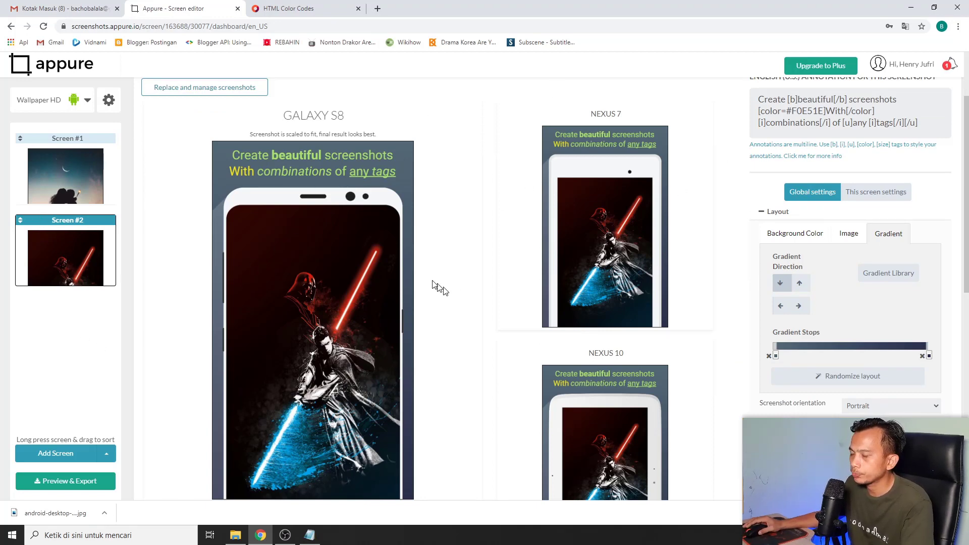
{"action": "scroll", "coordinate": [168, 334], "scroll_direction": "down", "scroll_amount": 2}
{"action": "scroll", "coordinate": [332, 310], "scroll_direction": "up", "scroll_amount": 4}
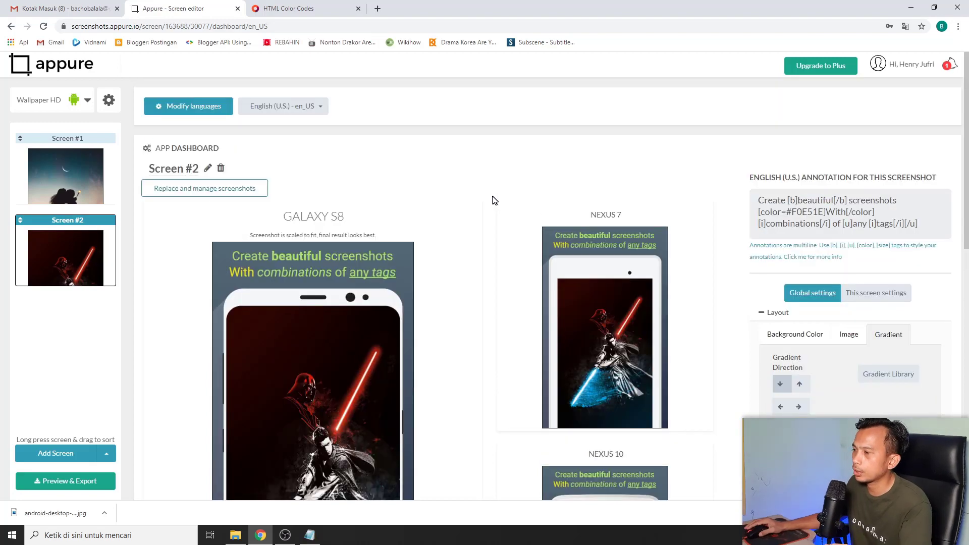
{"action": "scroll", "coordinate": [484, 183], "scroll_direction": "down", "scroll_amount": 3}
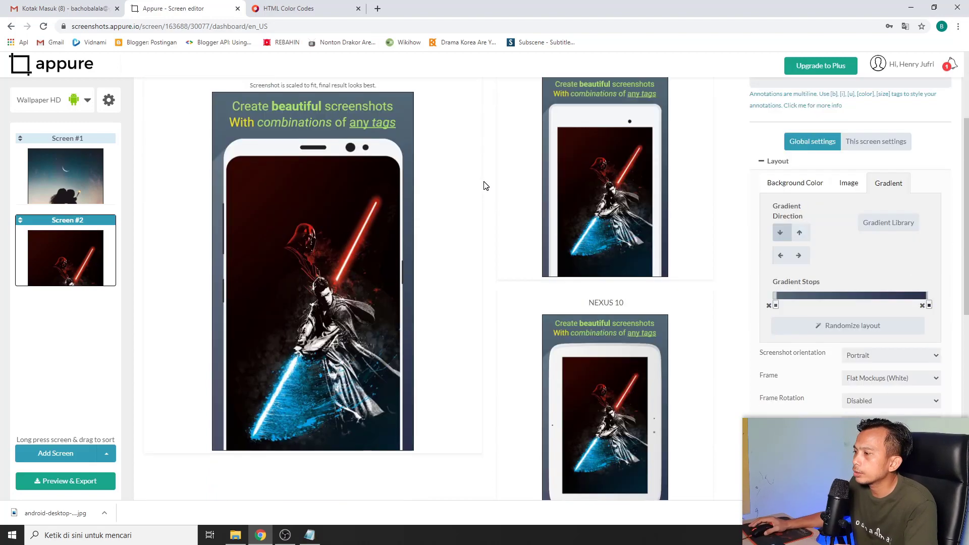
{"action": "scroll", "coordinate": [484, 186], "scroll_direction": "up", "scroll_amount": 2}
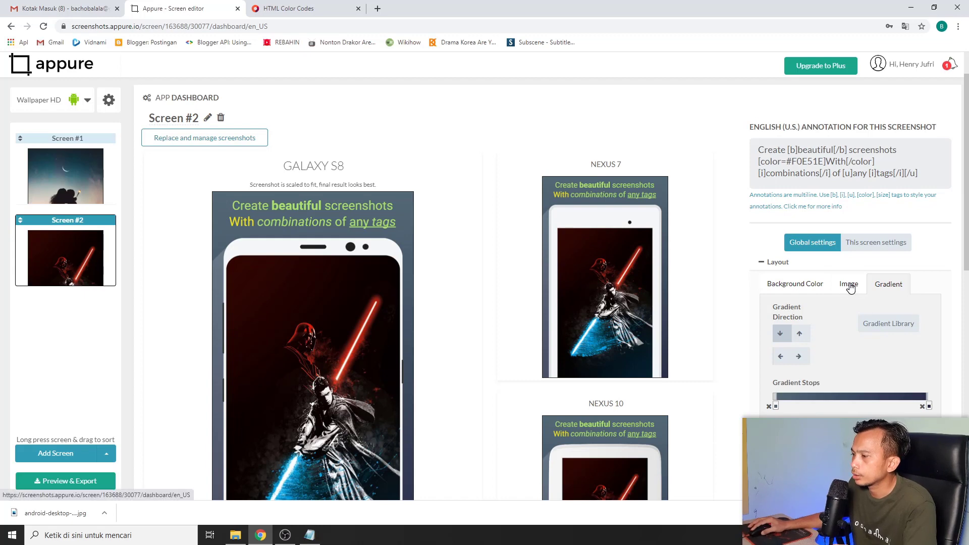
Give the screen a solid reddish background and compare it on Screens #1 and #2
{"action": "left_click", "coordinate": [790, 286]}
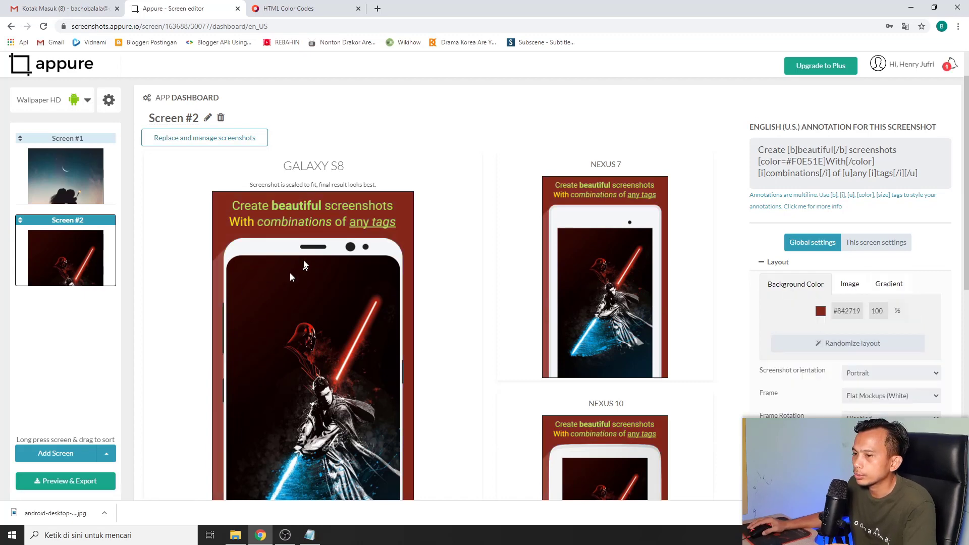
{"action": "left_click", "coordinate": [81, 177]}
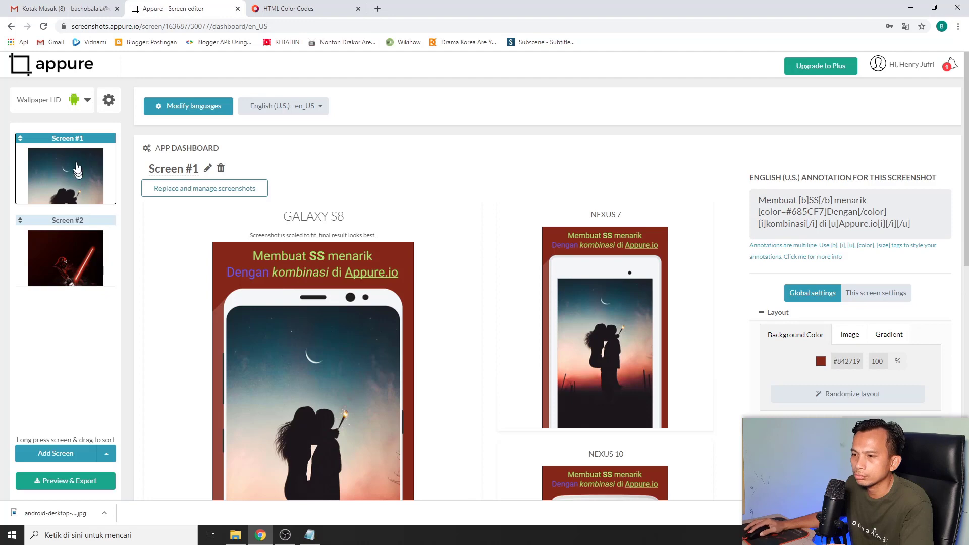
{"action": "left_click", "coordinate": [70, 248]}
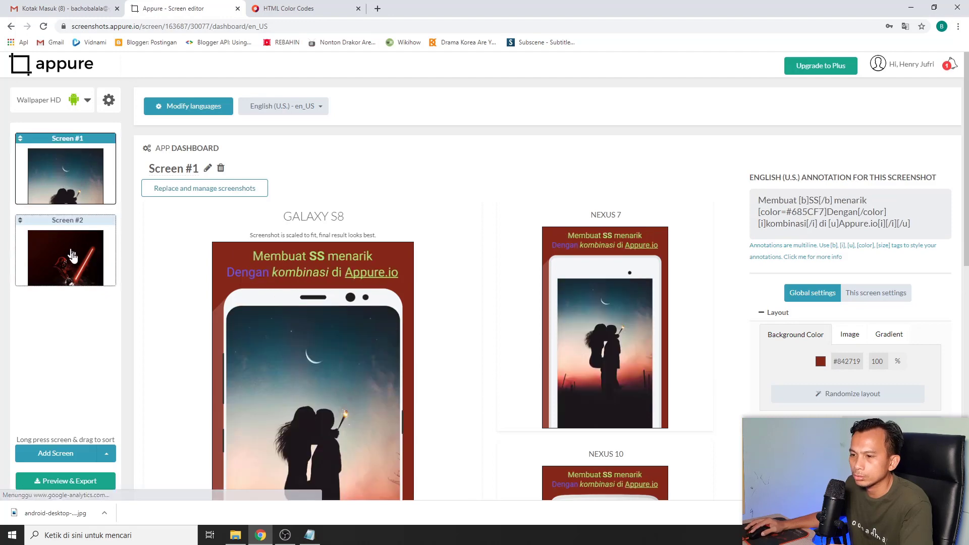
{"action": "left_click", "coordinate": [76, 259]}
{"action": "left_click", "coordinate": [81, 168]}
{"action": "left_click", "coordinate": [79, 246]}
{"action": "scroll", "coordinate": [656, 305], "scroll_direction": "down", "scroll_amount": 1}
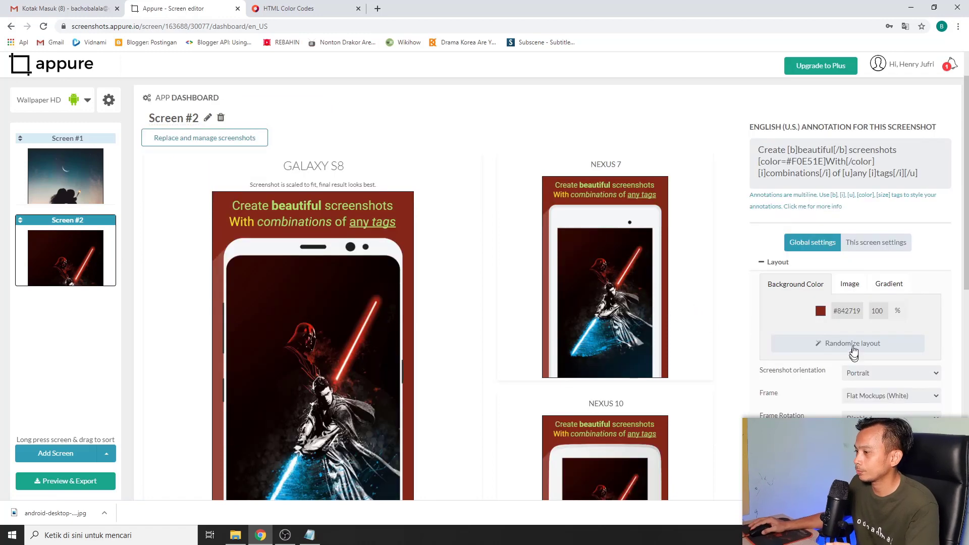
Darken the background colour to near-black #210804 and view Screen #1
{"action": "left_click", "coordinate": [821, 311]}
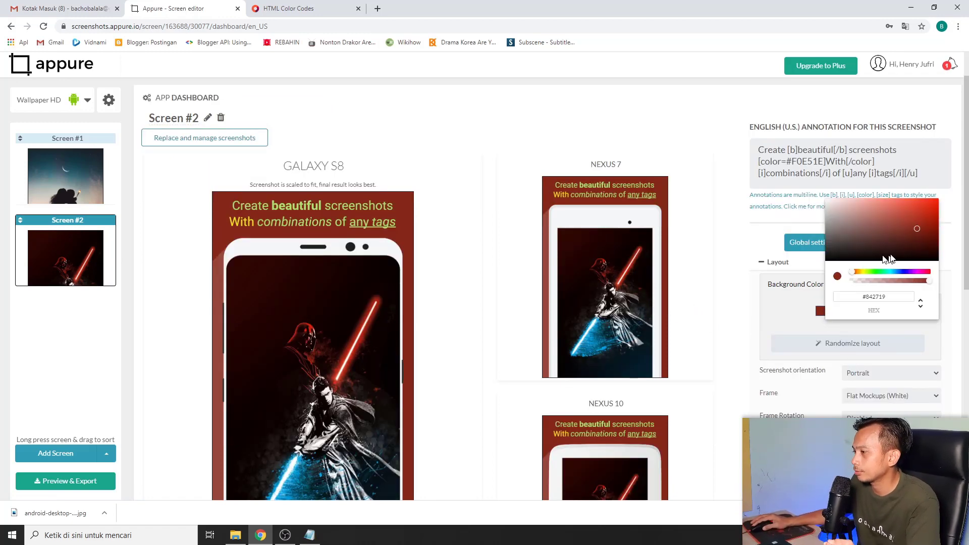
{"action": "left_click", "coordinate": [925, 254]}
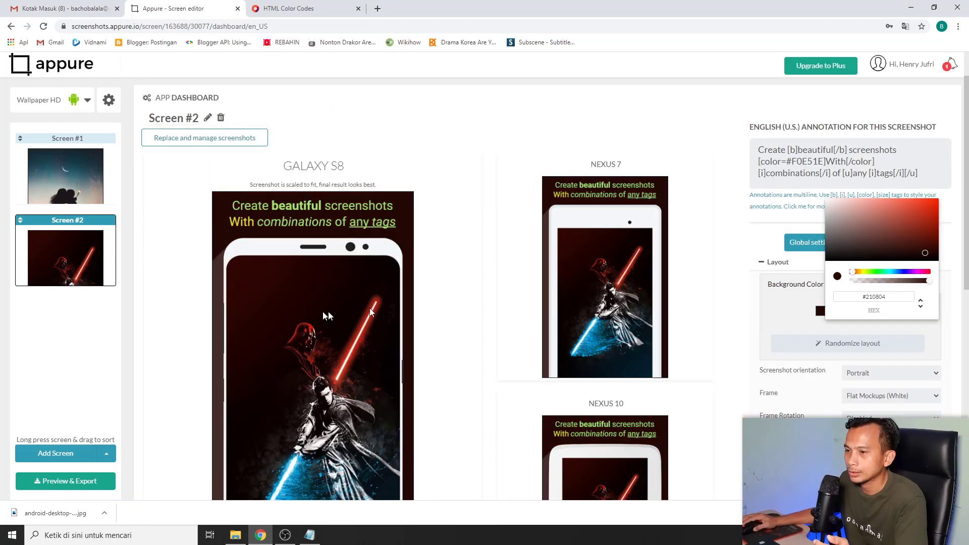
{"action": "left_click", "coordinate": [64, 162]}
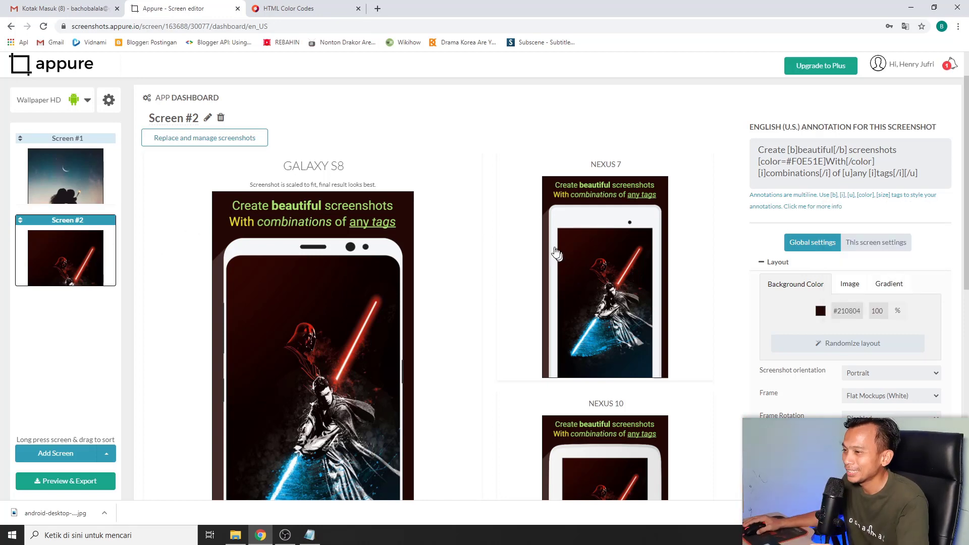
{"action": "left_click", "coordinate": [73, 270]}
{"action": "left_click", "coordinate": [87, 185]}
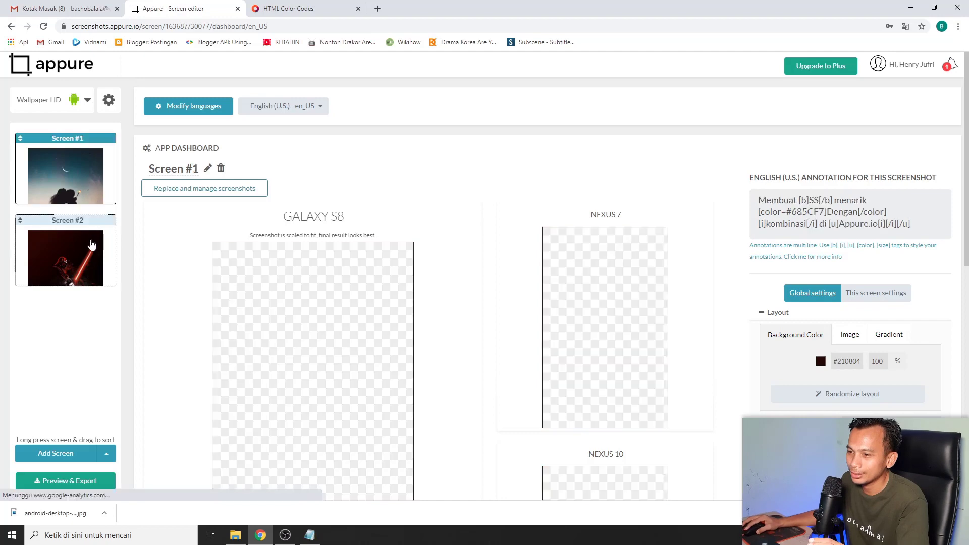
{"action": "left_click", "coordinate": [89, 247]}
{"action": "left_click", "coordinate": [80, 166]}
{"action": "left_click", "coordinate": [82, 250]}
{"action": "left_click", "coordinate": [87, 161]}
{"action": "left_click", "coordinate": [84, 268]}
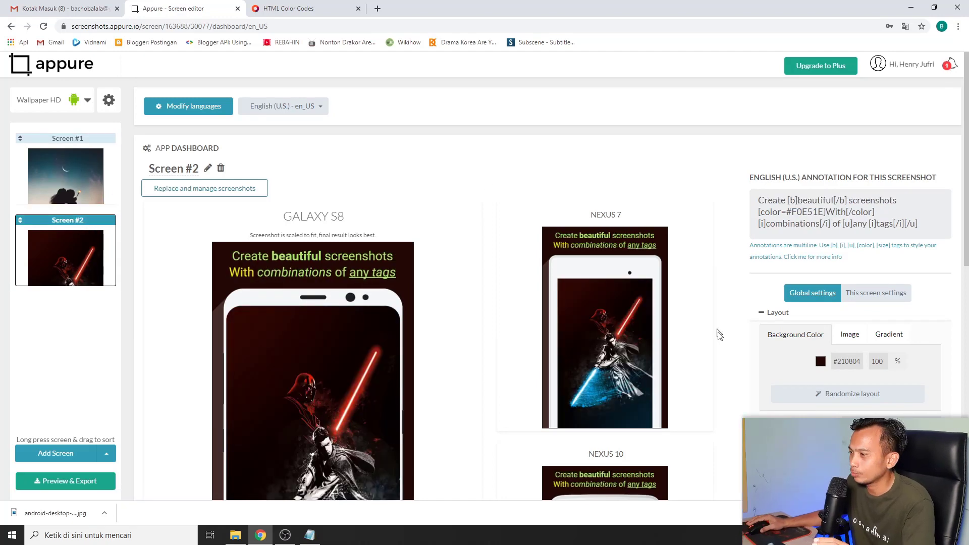
{"action": "scroll", "coordinate": [693, 276], "scroll_direction": "down", "scroll_amount": 2}
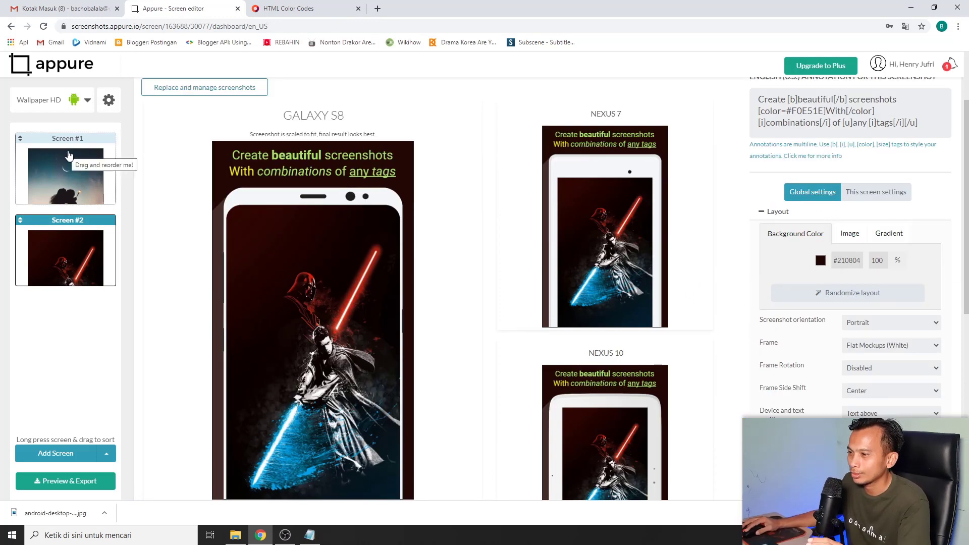
{"action": "left_click", "coordinate": [70, 156]}
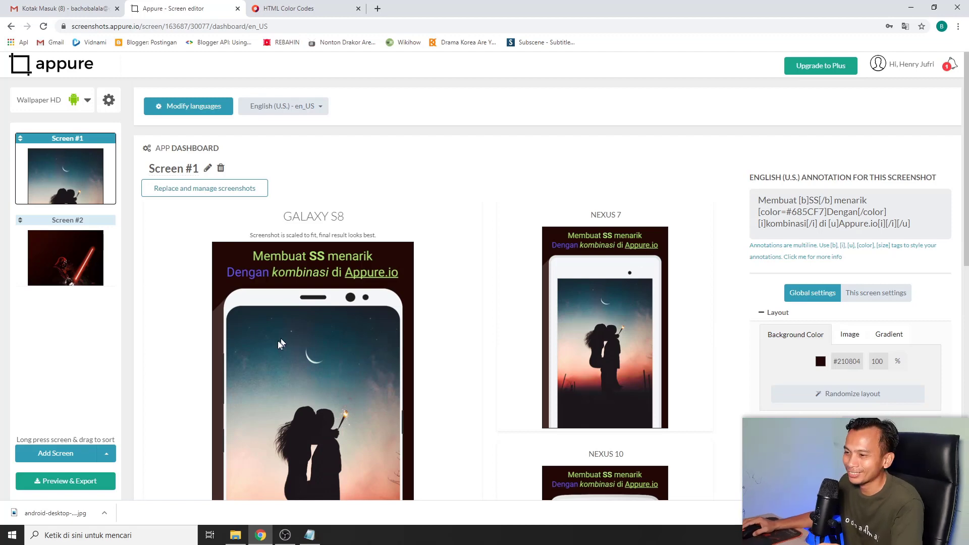
{"action": "scroll", "coordinate": [283, 287], "scroll_direction": "down", "scroll_amount": 2}
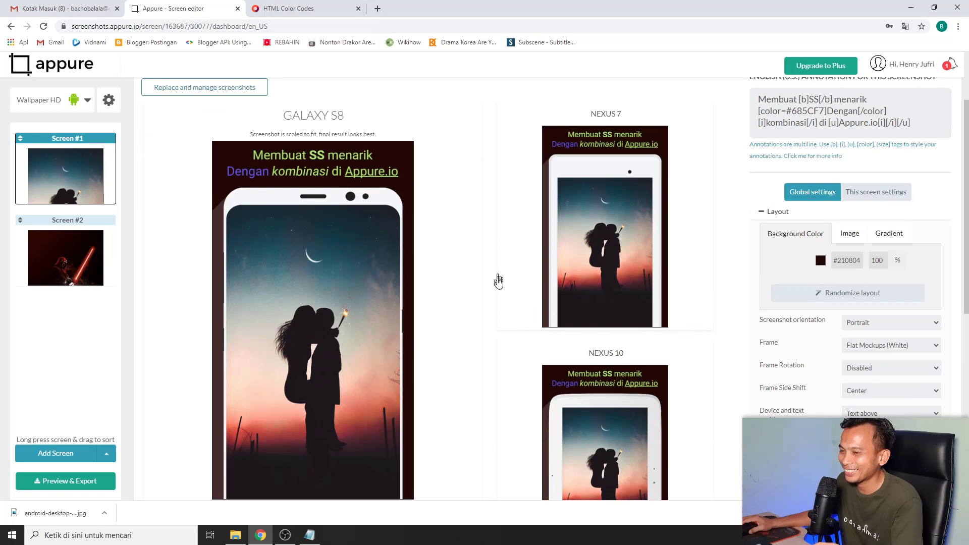
{"action": "scroll", "coordinate": [317, 315], "scroll_direction": "up", "scroll_amount": 2}
{"action": "left_click", "coordinate": [66, 255]}
{"action": "left_click", "coordinate": [78, 170]}
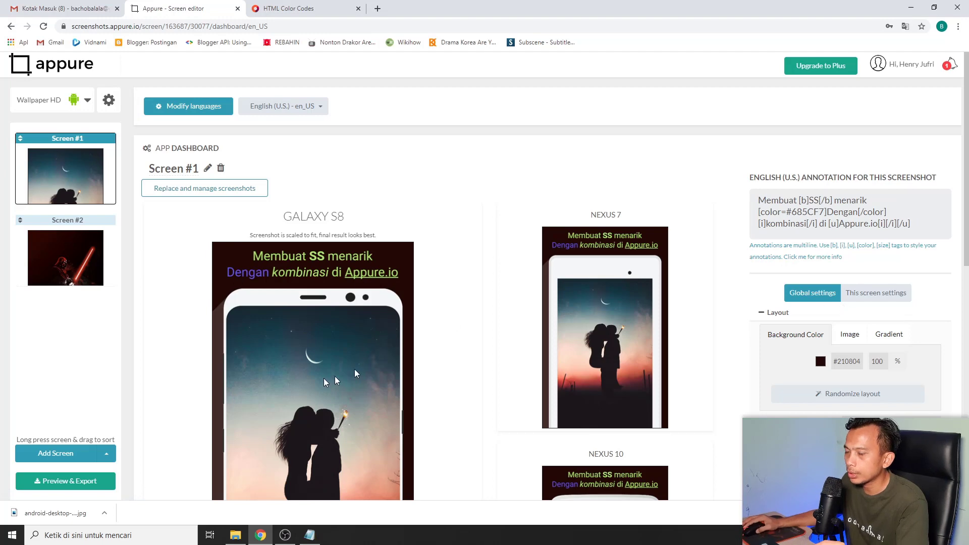
{"action": "left_click", "coordinate": [82, 219]}
{"action": "scroll", "coordinate": [666, 264], "scroll_direction": "down", "scroll_amount": 1}
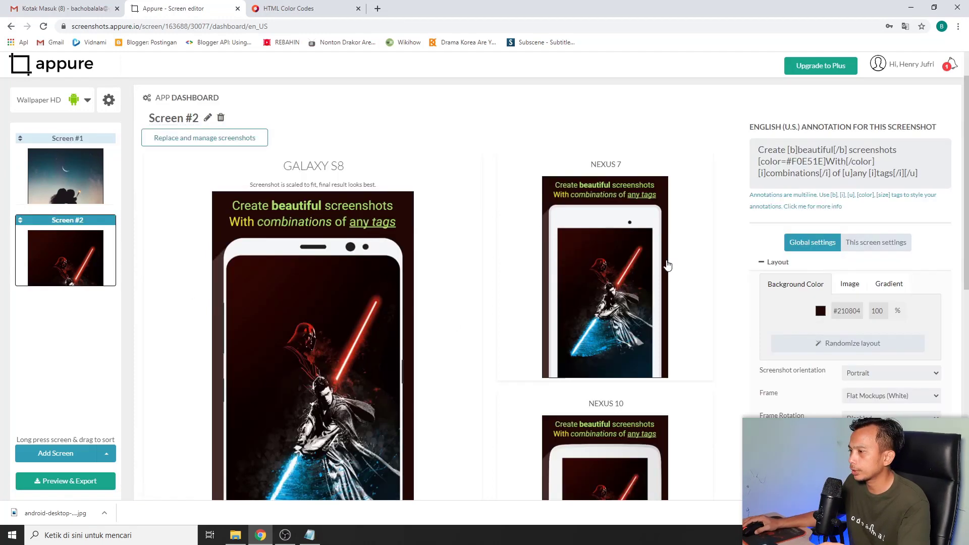
{"action": "scroll", "coordinate": [961, 356], "scroll_direction": "down", "scroll_amount": 1}
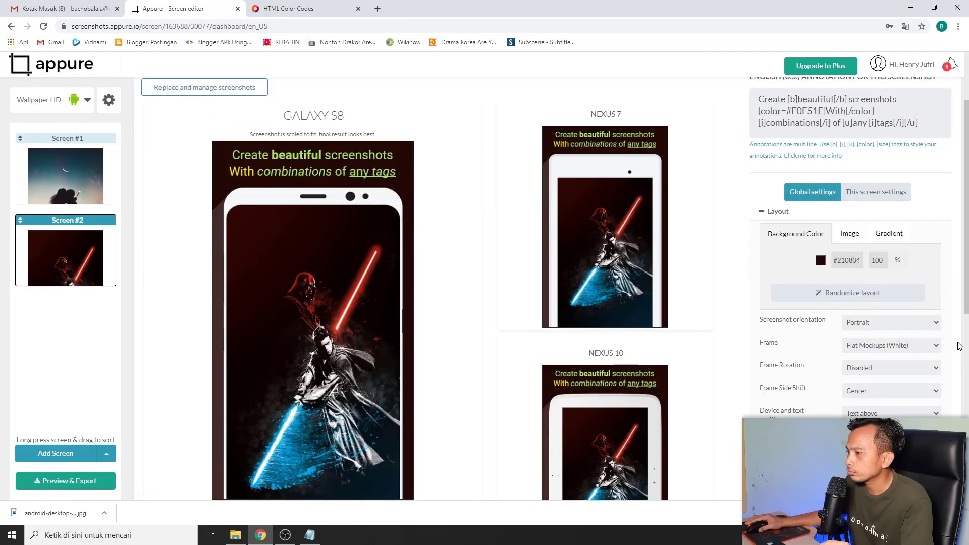
{"action": "scroll", "coordinate": [961, 347], "scroll_direction": "down", "scroll_amount": 1}
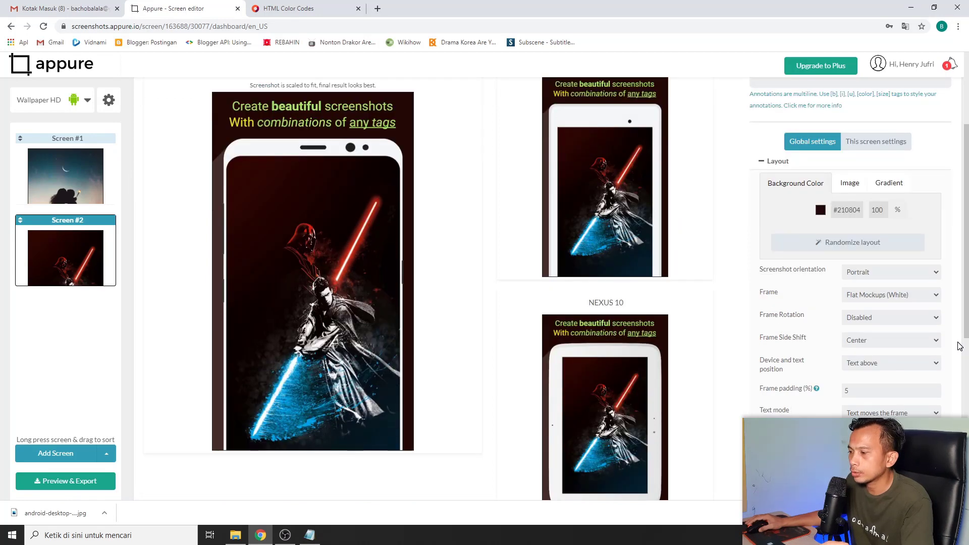
{"action": "scroll", "coordinate": [961, 347], "scroll_direction": "down", "scroll_amount": 3}
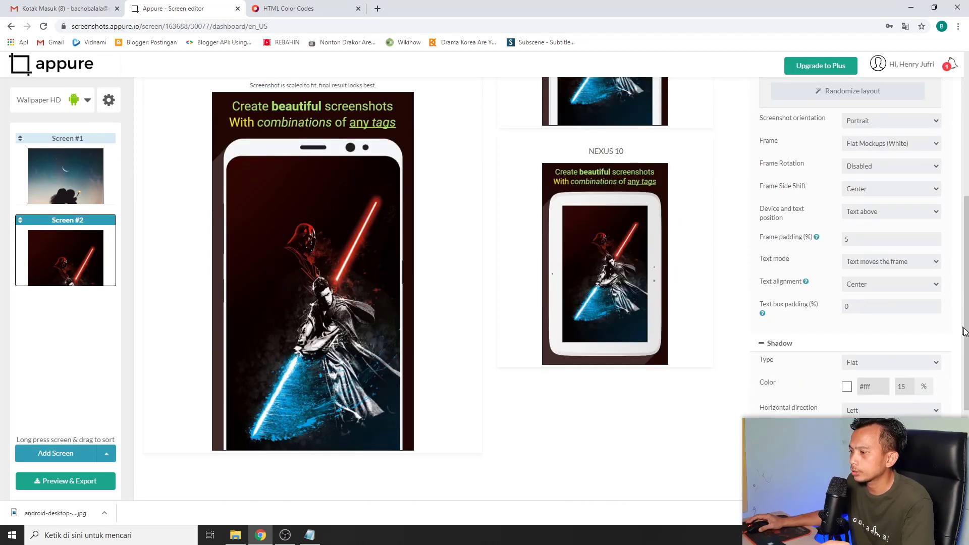
{"action": "scroll", "coordinate": [963, 331], "scroll_direction": "down", "scroll_amount": 2}
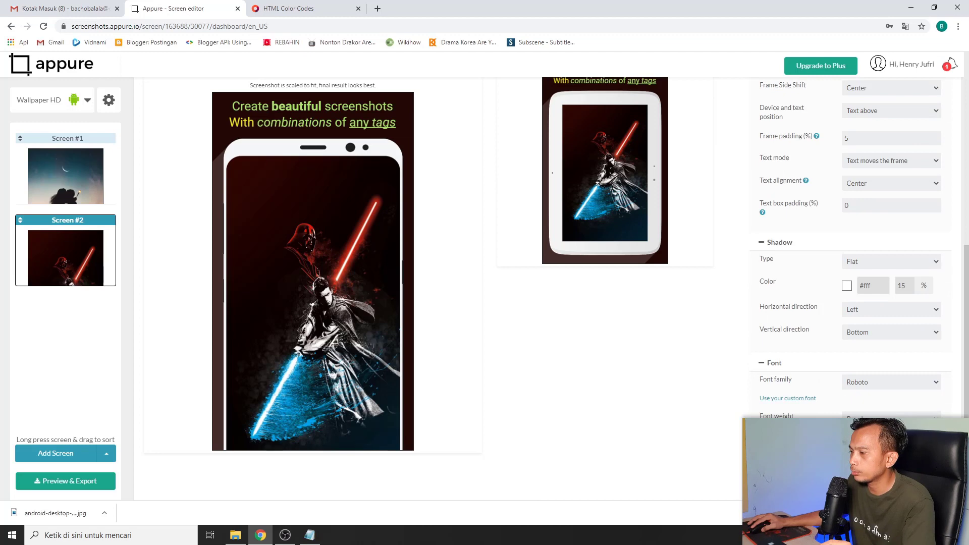
{"action": "left_click", "coordinate": [848, 286]}
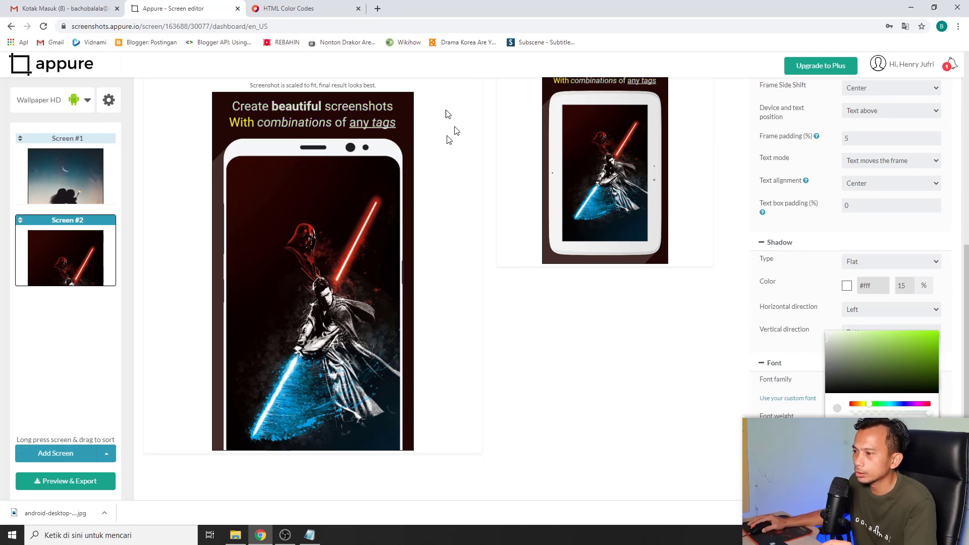
{"action": "scroll", "coordinate": [323, 298], "scroll_direction": "up", "scroll_amount": 4}
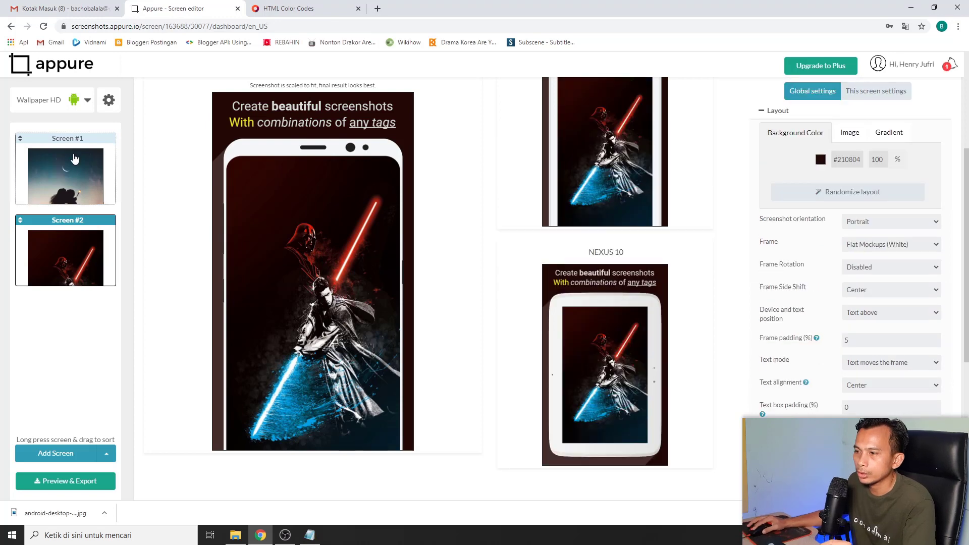
{"action": "left_click", "coordinate": [65, 185]}
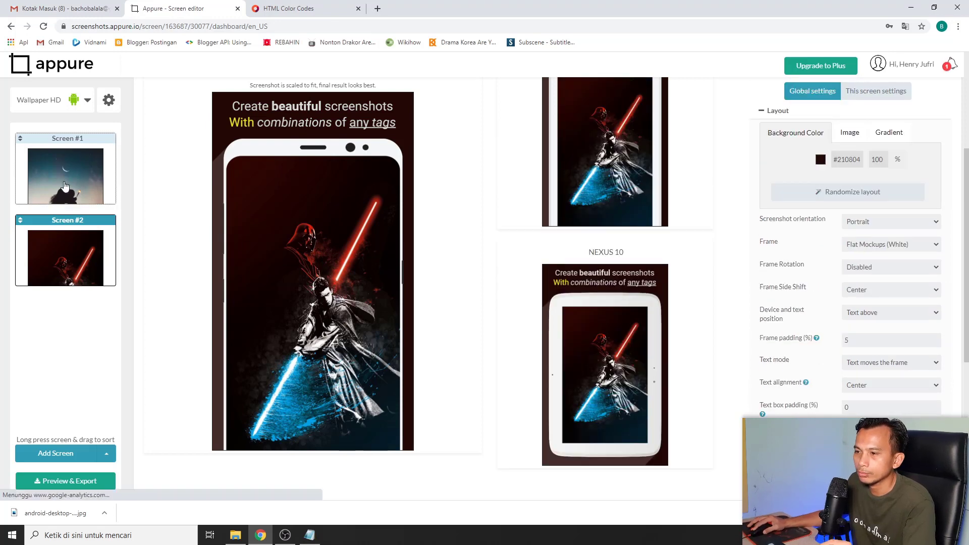
{"action": "left_click", "coordinate": [76, 257]}
{"action": "left_click", "coordinate": [71, 191]}
{"action": "scroll", "coordinate": [438, 238], "scroll_direction": "down", "scroll_amount": 2}
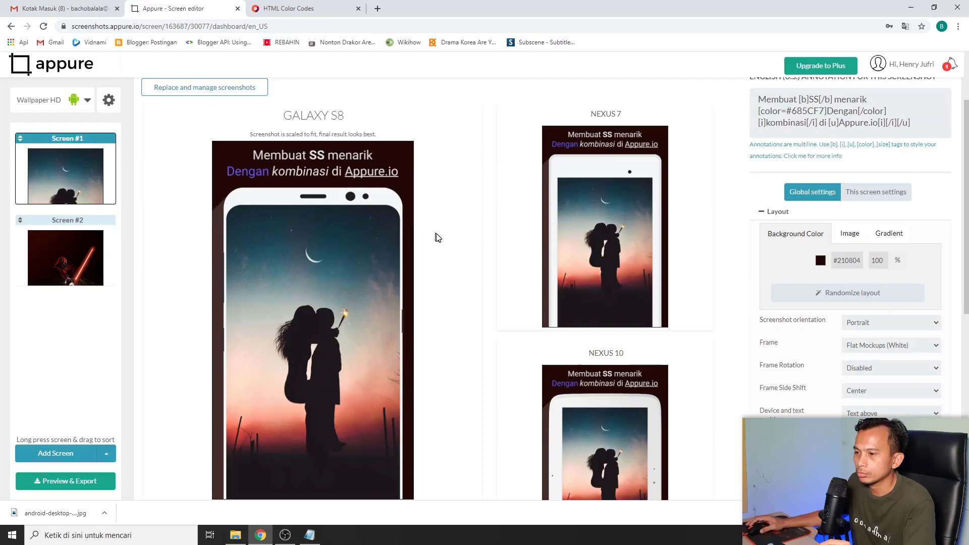
{"action": "scroll", "coordinate": [440, 238], "scroll_direction": "down", "scroll_amount": 2}
{"action": "scroll", "coordinate": [447, 244], "scroll_direction": "up", "scroll_amount": 4}
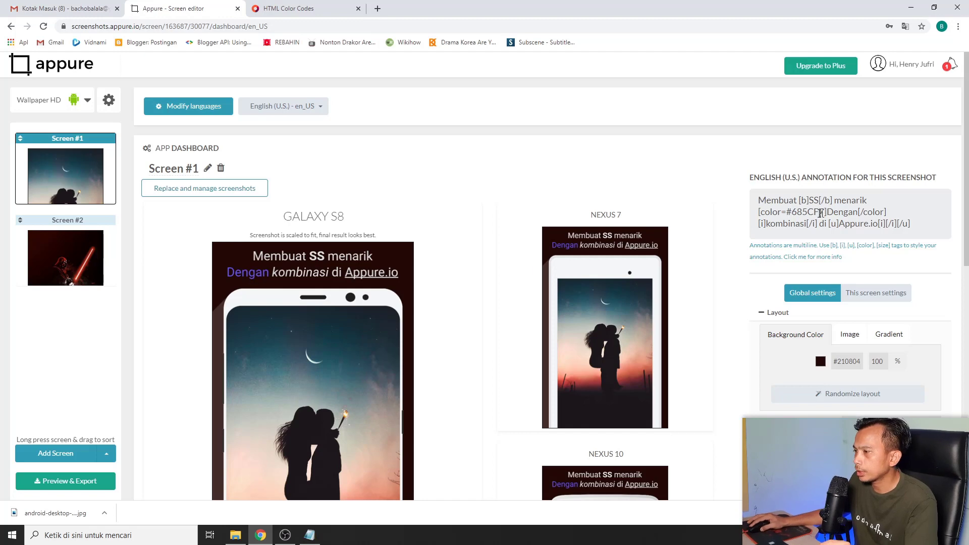
Open Screen #2 and bring up the HTML Color Codes page showing #685CF7
{"action": "mouse_move", "coordinate": [824, 212]}
{"action": "left_mouse_down"}
{"action": "mouse_move", "coordinate": [785, 213]}
{"action": "mouse_move", "coordinate": [804, 216]}
{"action": "left_mouse_up"}
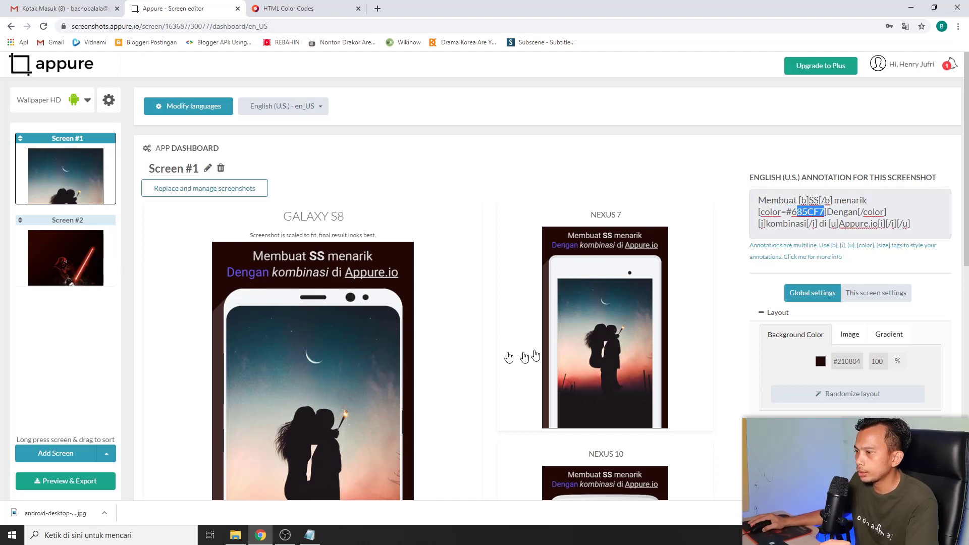
{"action": "scroll", "coordinate": [462, 351], "scroll_direction": "down", "scroll_amount": 1}
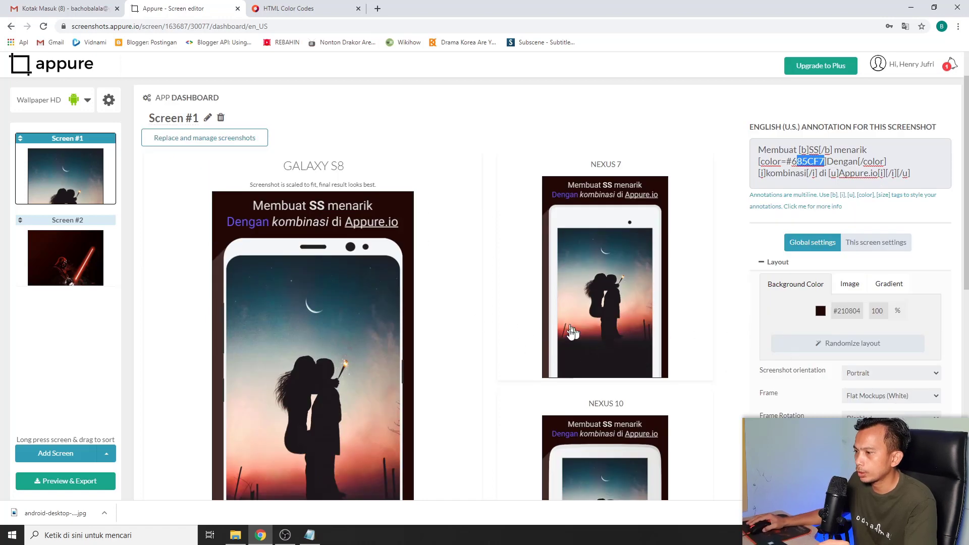
{"action": "left_click", "coordinate": [71, 255]}
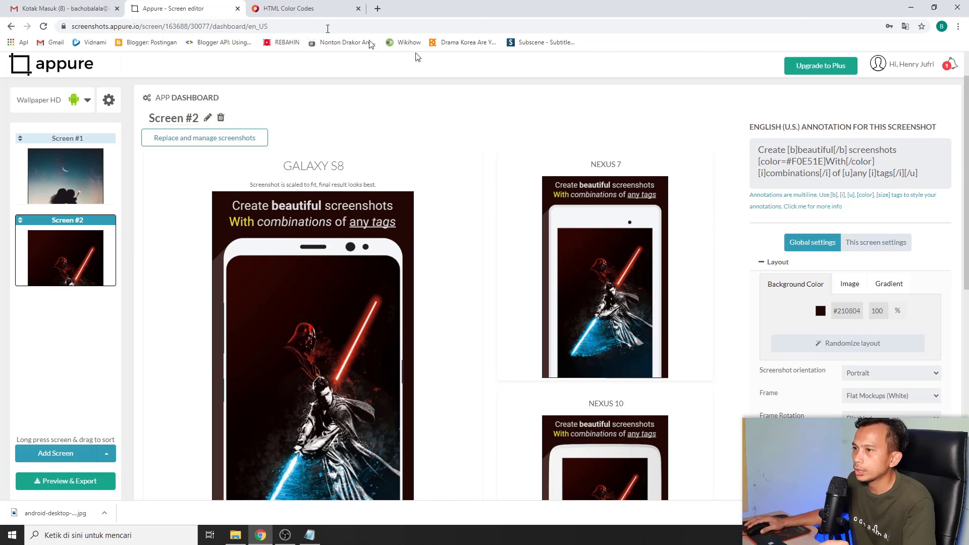
{"action": "left_click", "coordinate": [301, 8]}
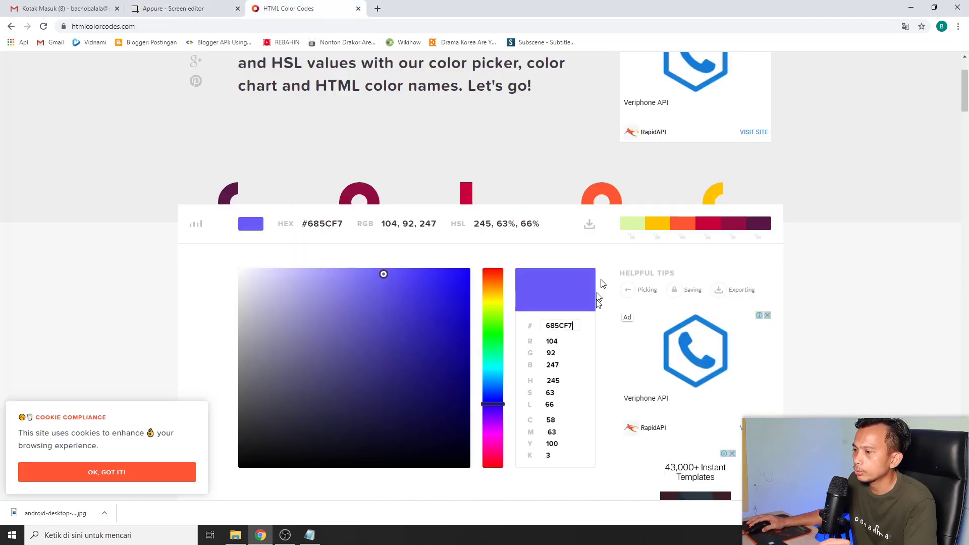
Pick dark green #079521 in HTML Color Codes and copy its hex code back to Appure
{"action": "left_click", "coordinate": [489, 342]}
{"action": "left_click", "coordinate": [459, 351]}
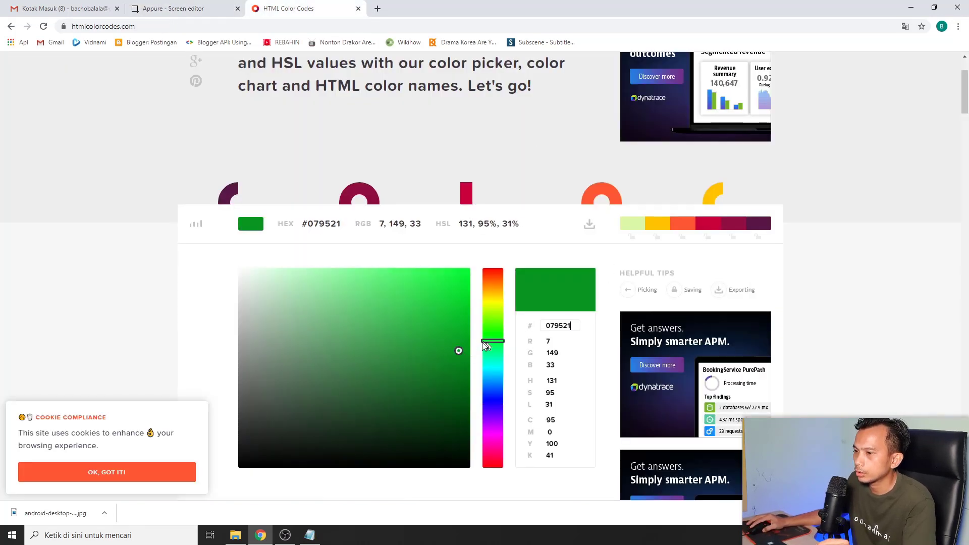
{"action": "double_click", "coordinate": [561, 327]}
{"action": "key", "text": "ctrl+c"}
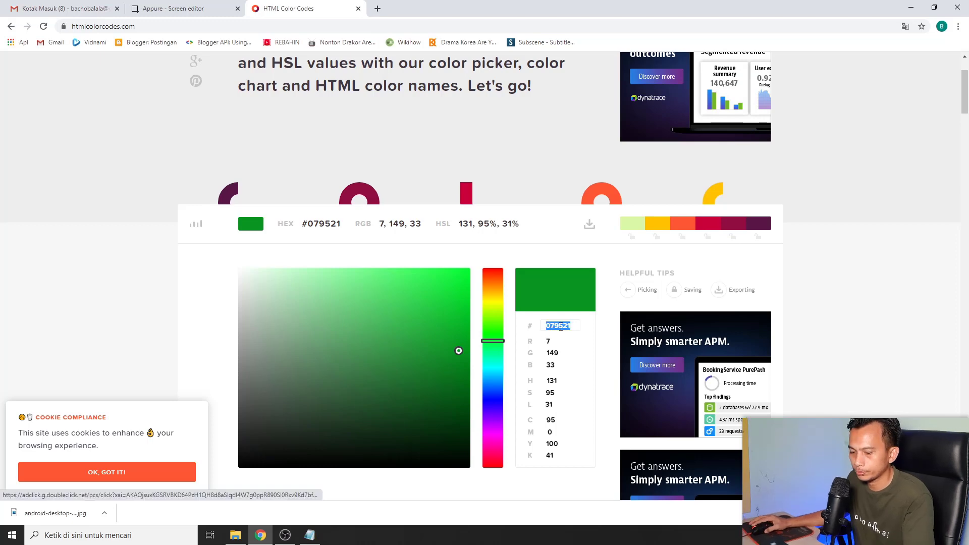
{"action": "left_click", "coordinate": [177, 8]}
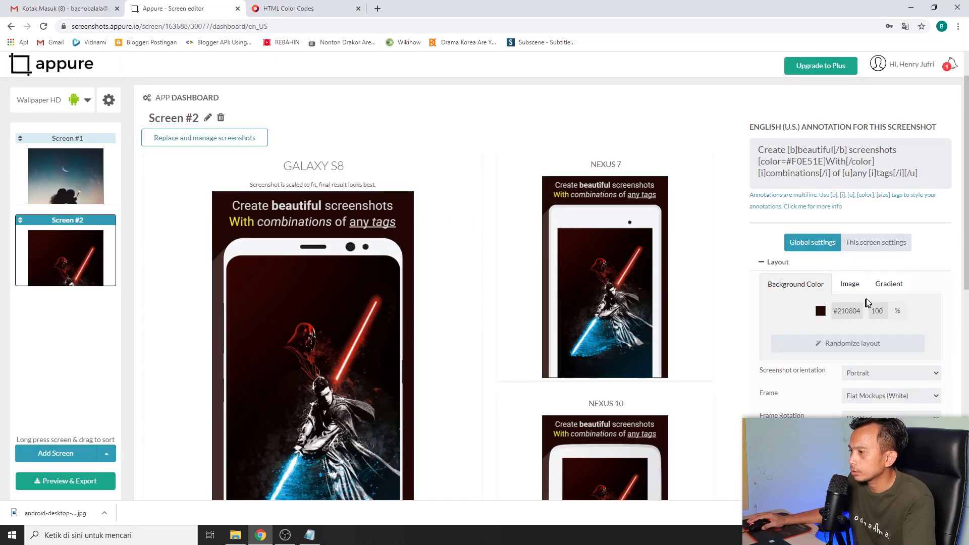
Replace Screen #2's caption colour code F0E51E with 079521 and check the device previews
{"action": "double_click", "coordinate": [811, 163]}
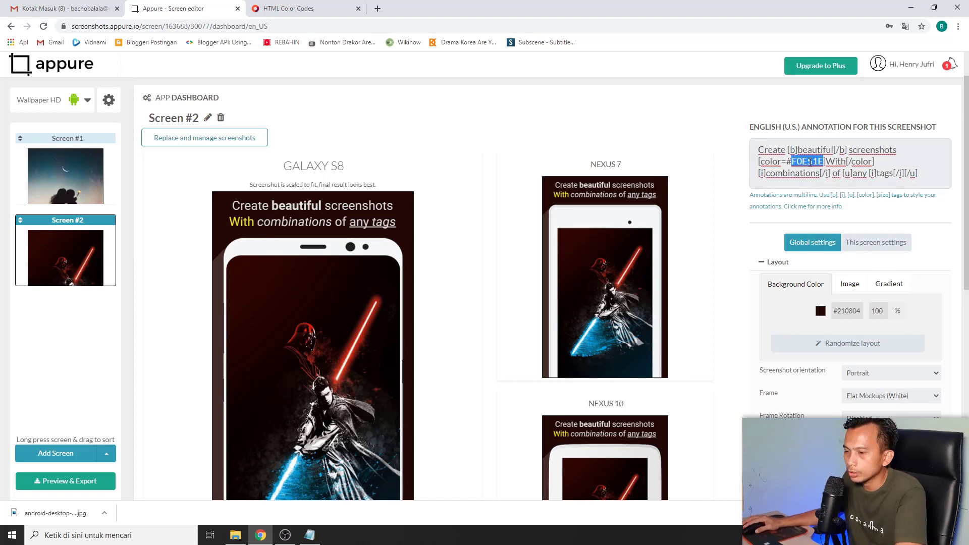
{"action": "key", "text": "ctrl+v"}
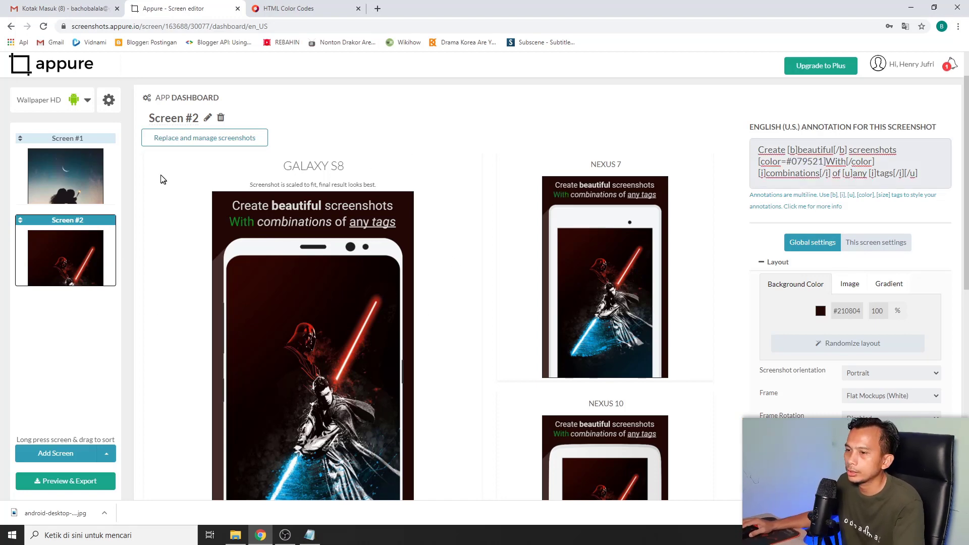
{"action": "left_click", "coordinate": [67, 183]}
{"action": "left_click", "coordinate": [64, 253]}
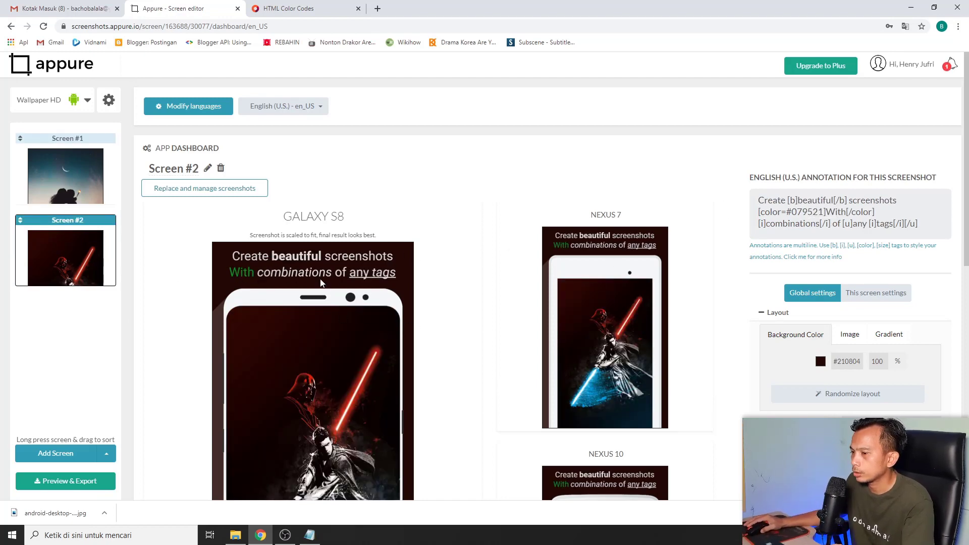
{"action": "scroll", "coordinate": [334, 274], "scroll_direction": "down", "scroll_amount": 1}
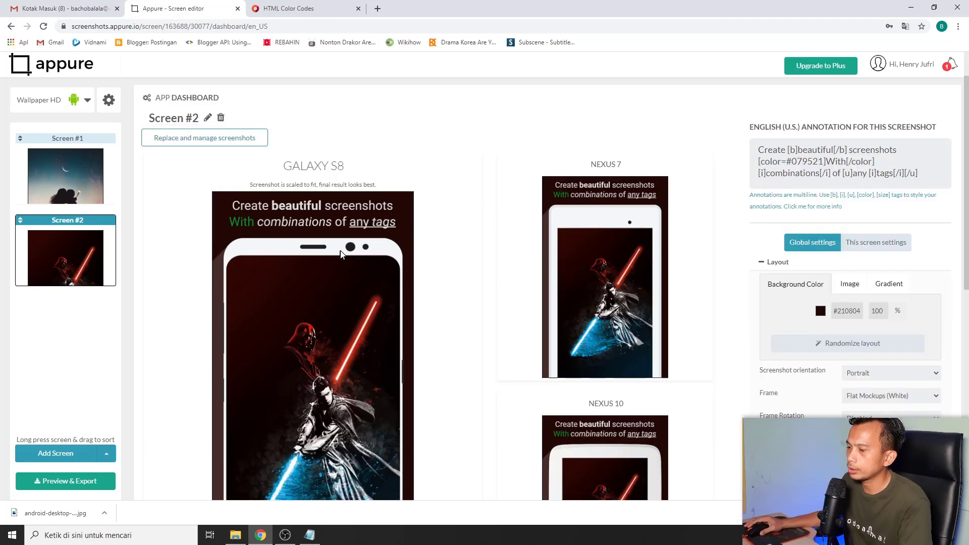
{"action": "scroll", "coordinate": [456, 190], "scroll_direction": "down", "scroll_amount": 2}
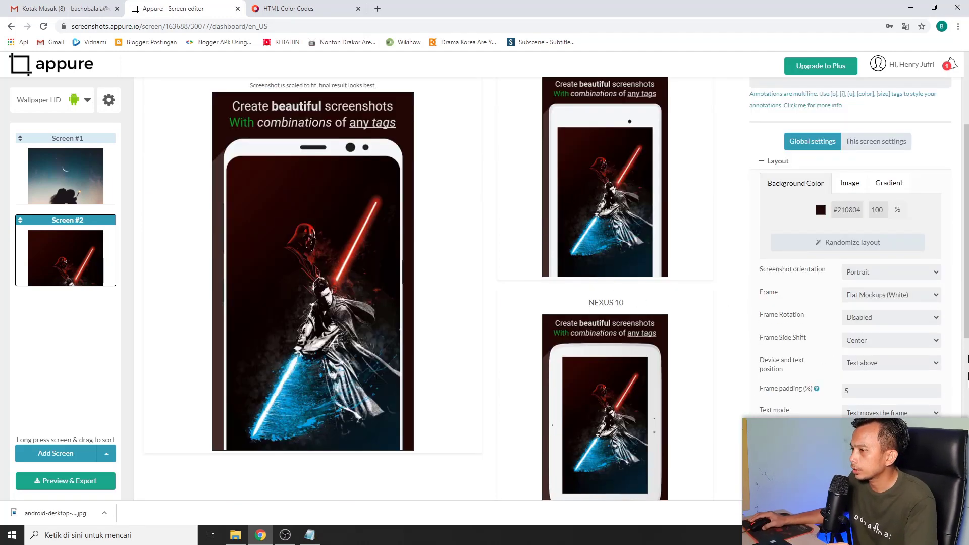
{"action": "scroll", "coordinate": [474, 308], "scroll_direction": "up", "scroll_amount": 3}
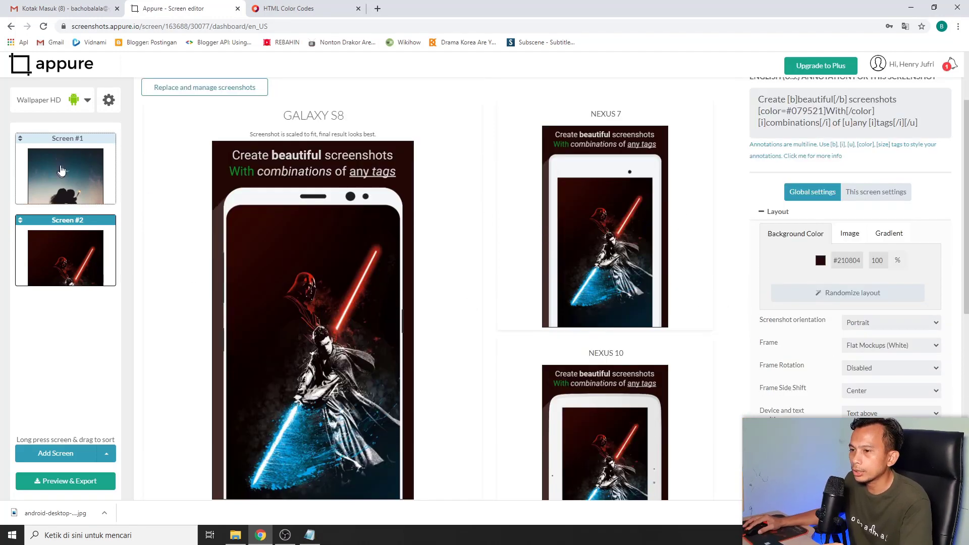
{"action": "left_click", "coordinate": [60, 174]}
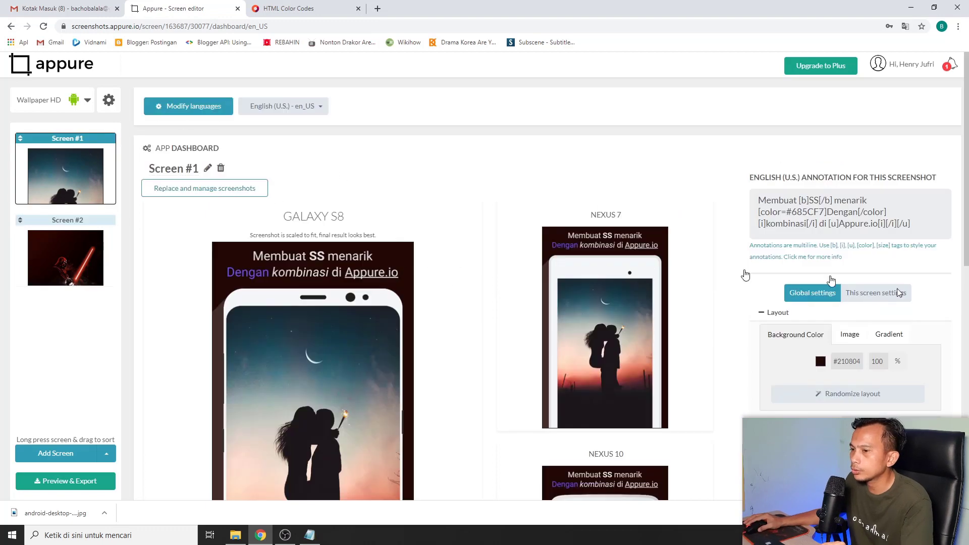
{"action": "left_click", "coordinate": [64, 260]}
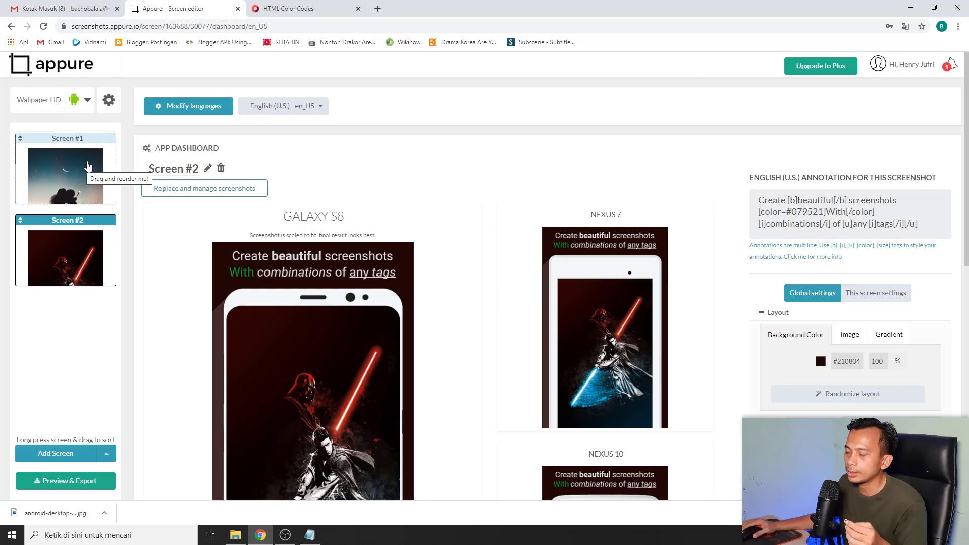
{"action": "scroll", "coordinate": [464, 266], "scroll_direction": "down", "scroll_amount": 1}
{"action": "scroll", "coordinate": [424, 254], "scroll_direction": "down", "scroll_amount": 2}
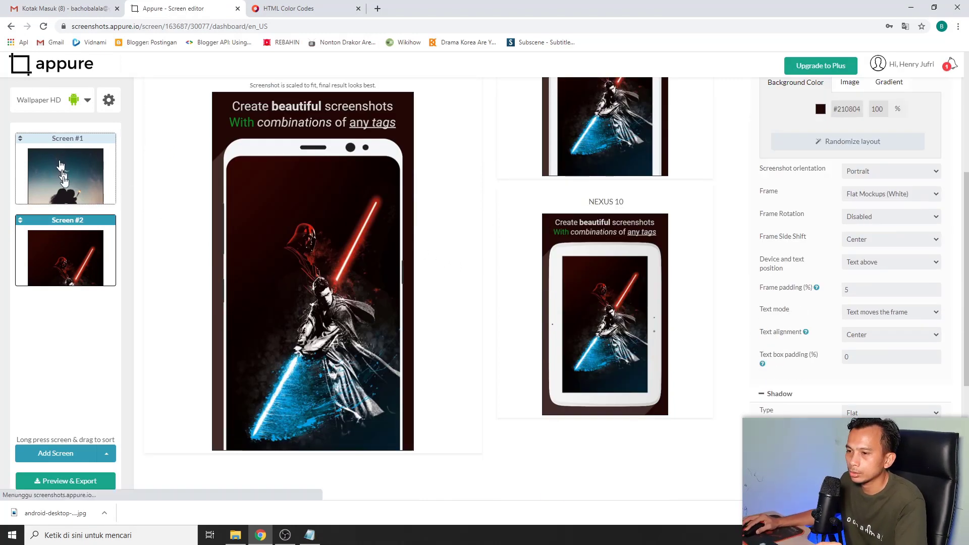
{"action": "left_click", "coordinate": [76, 244]}
{"action": "scroll", "coordinate": [517, 219], "scroll_direction": "down", "scroll_amount": 5}
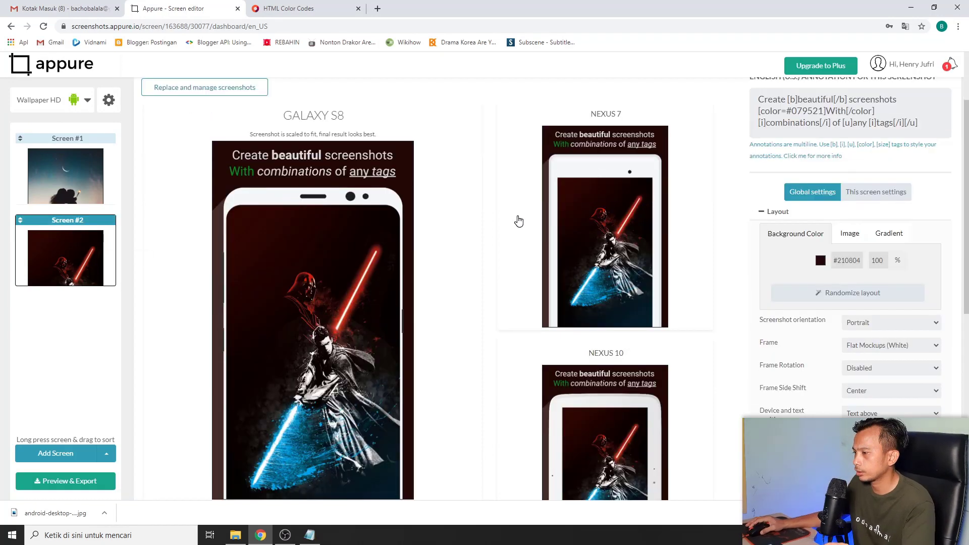
{"action": "scroll", "coordinate": [656, 314], "scroll_direction": "down", "scroll_amount": 1}
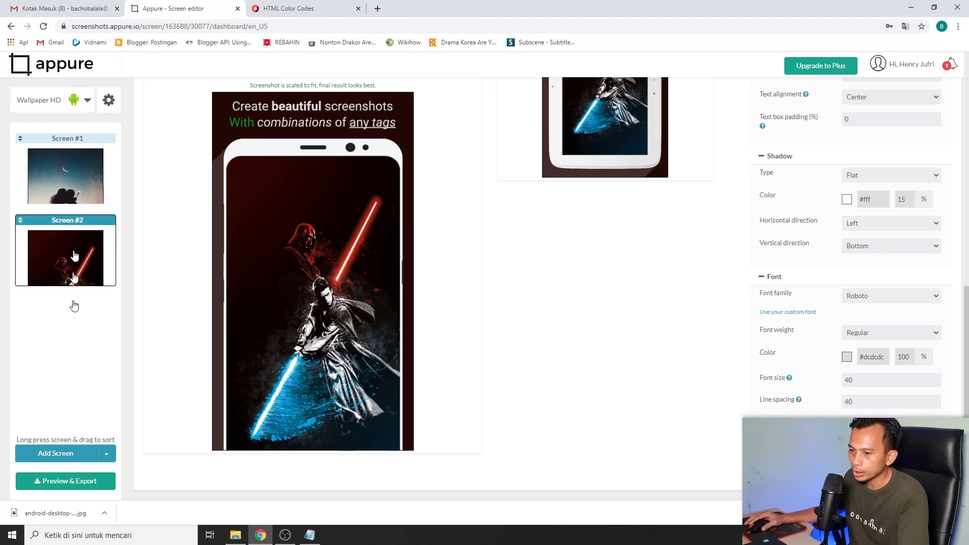
{"action": "scroll", "coordinate": [676, 329], "scroll_direction": "up", "scroll_amount": 5}
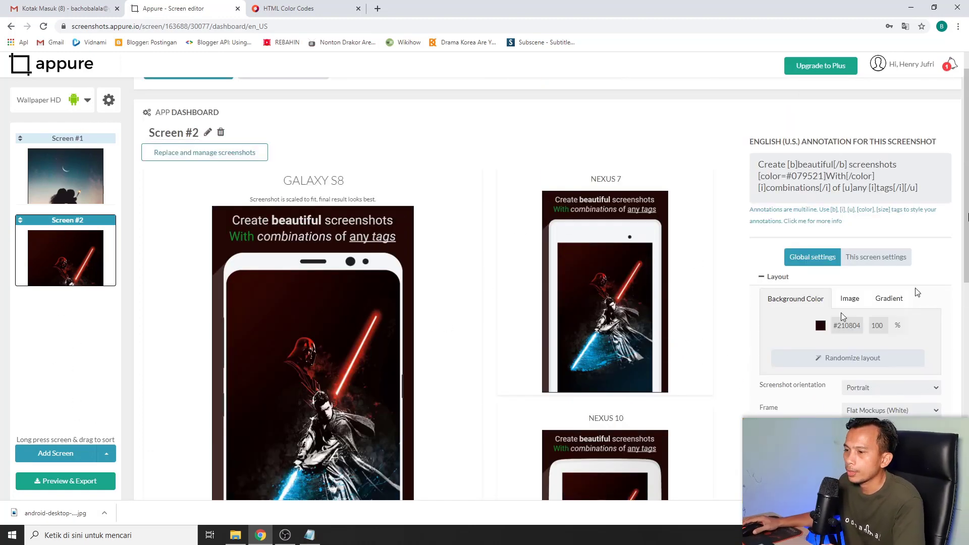
{"action": "scroll", "coordinate": [288, 252], "scroll_direction": "down", "scroll_amount": 1}
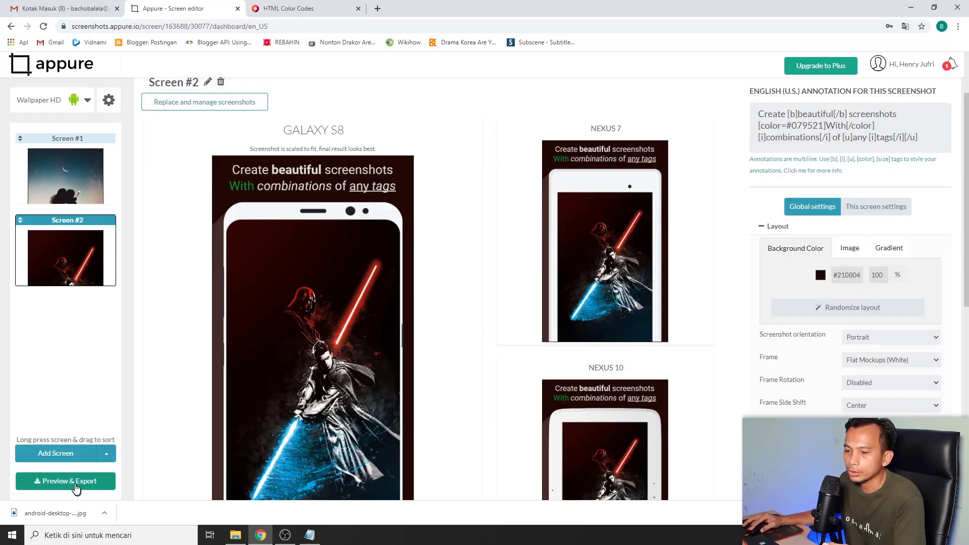
Open Preview & Export and highlight the notice requiring email confirmation
{"action": "left_click", "coordinate": [74, 485]}
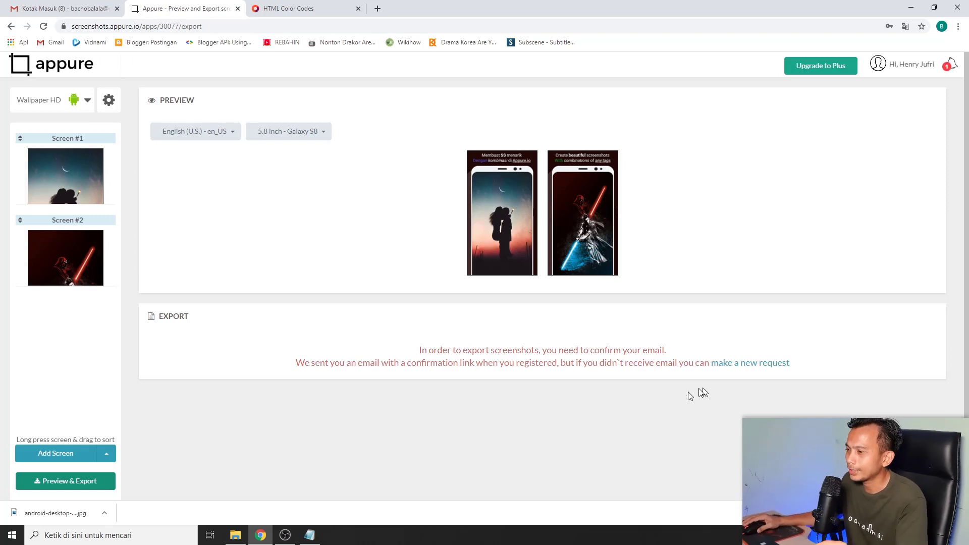
{"action": "left_click_drag", "start_coordinate": [421, 352], "coordinate": [661, 361]}
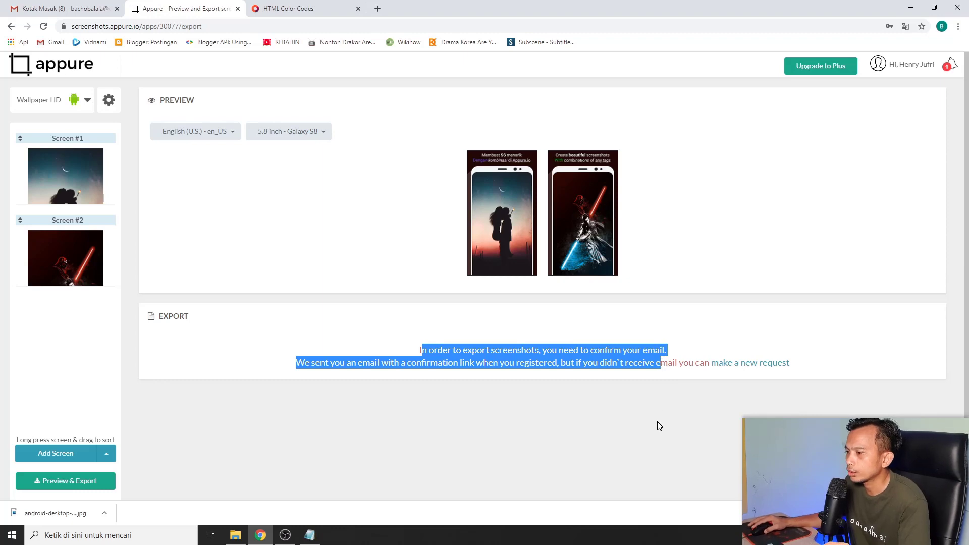
Confirm the Appure account's email via the link in the Gmail confirmation message
{"action": "left_click", "coordinate": [36, 8]}
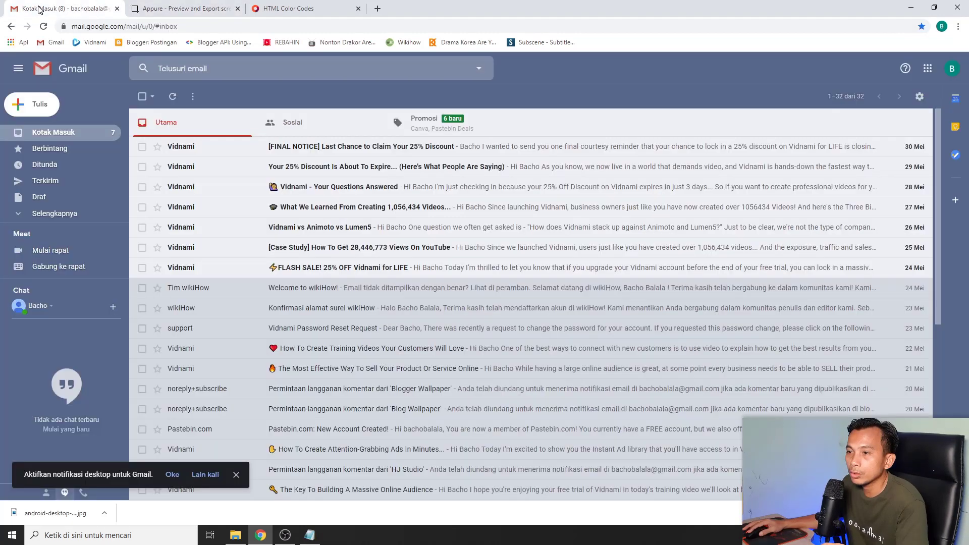
{"action": "left_click", "coordinate": [331, 147]}
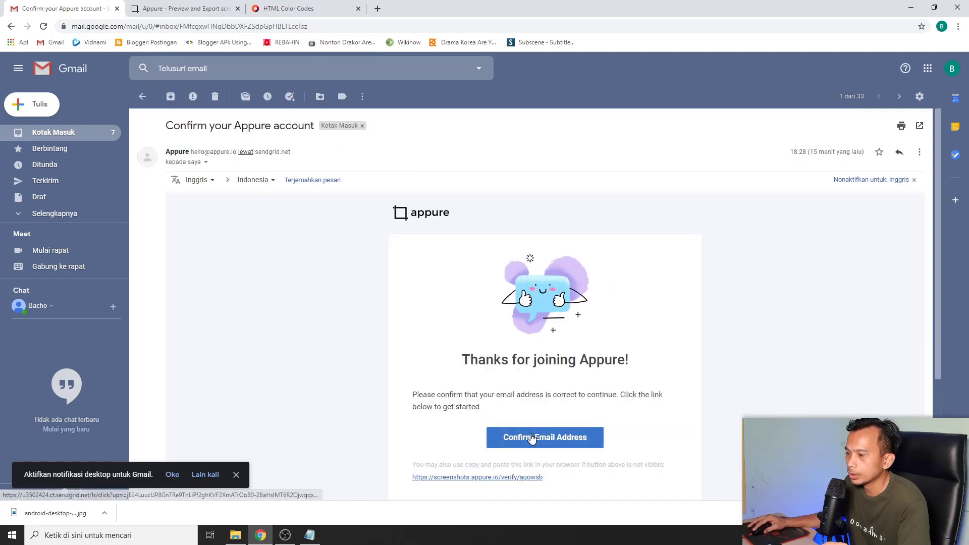
{"action": "left_click", "coordinate": [533, 437]}
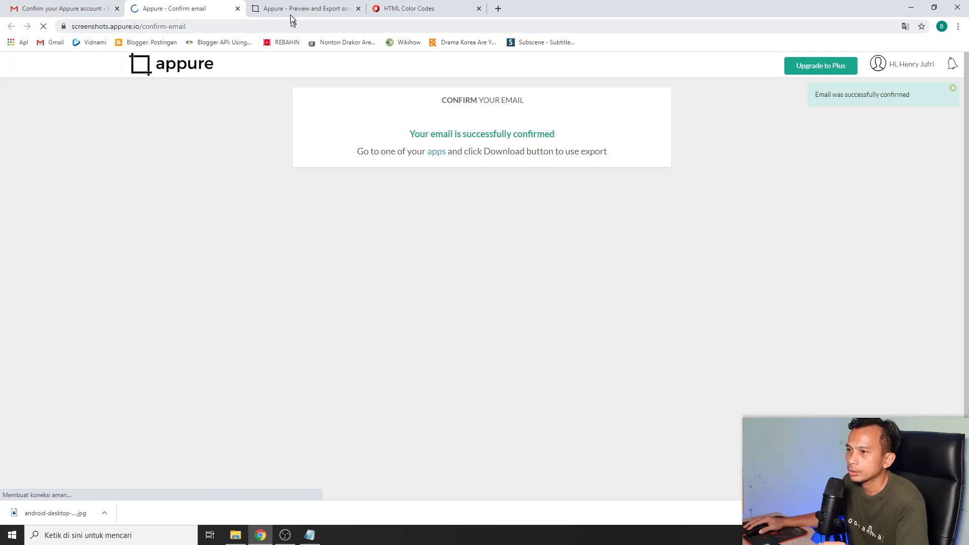
{"action": "left_click", "coordinate": [291, 9]}
Go back to the confirmation page, open the apps list, and close the outdated export tab
{"action": "left_click", "coordinate": [169, 9]}
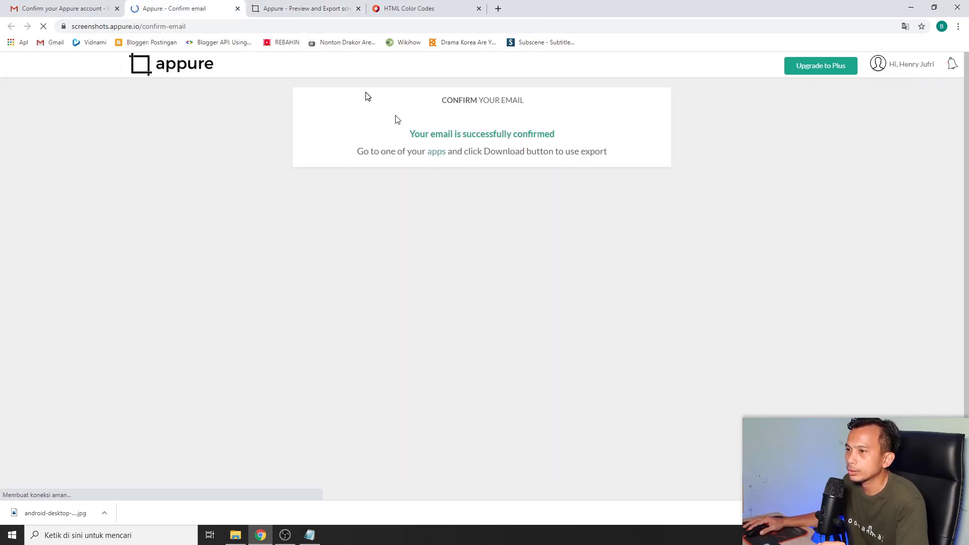
{"action": "left_click", "coordinate": [290, 10]}
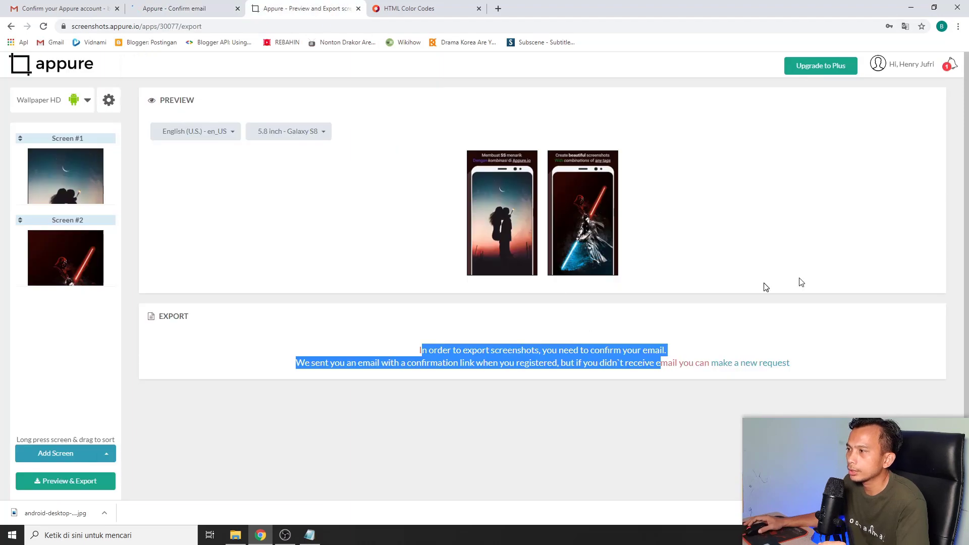
{"action": "left_click", "coordinate": [176, 7]}
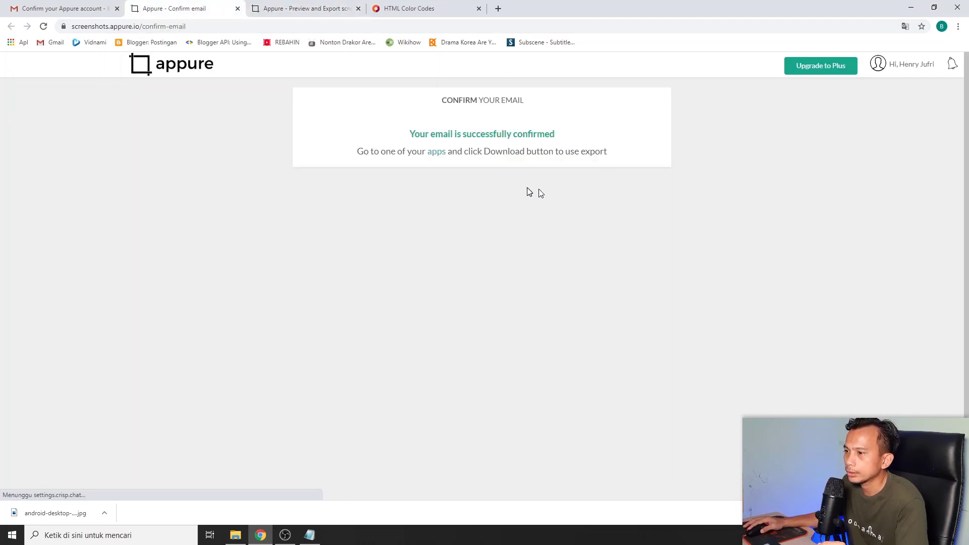
{"action": "left_click", "coordinate": [437, 153]}
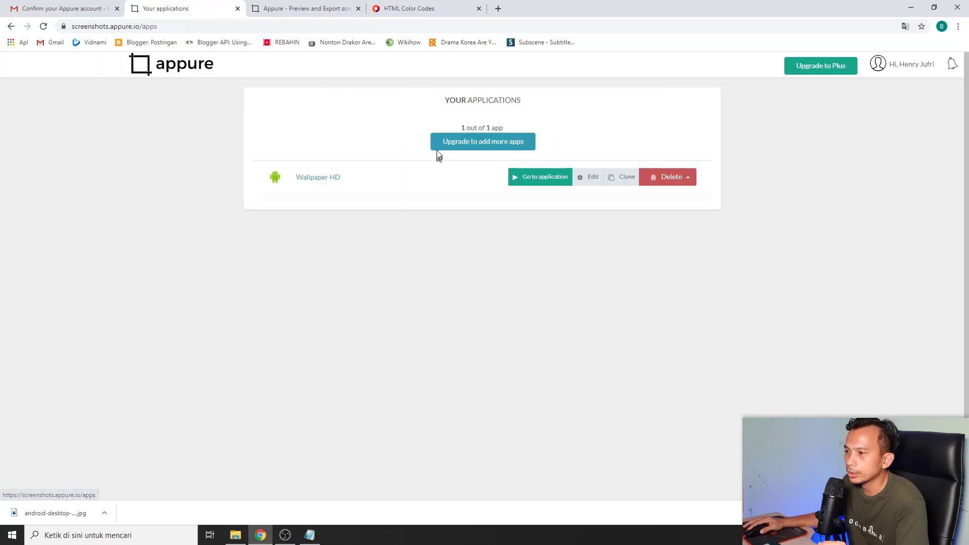
{"action": "left_click", "coordinate": [359, 9]}
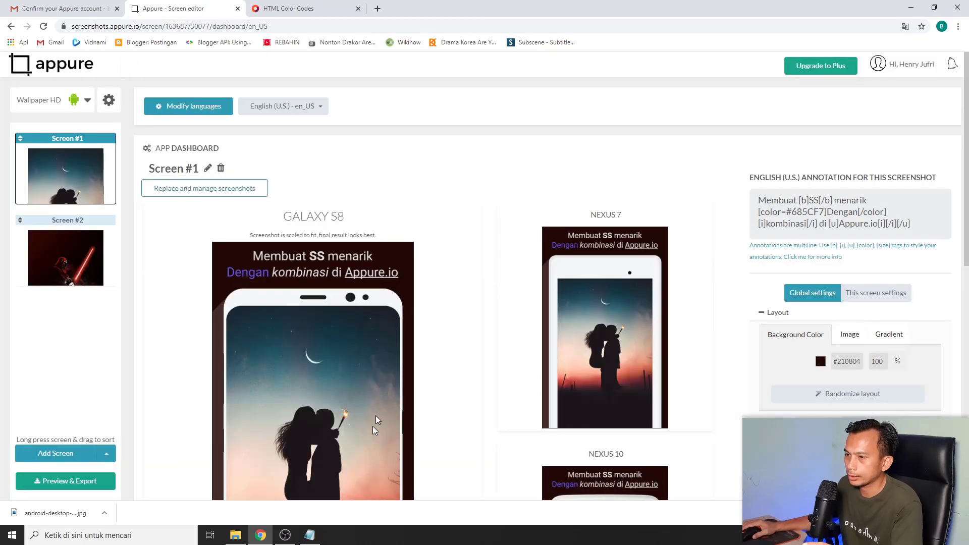
Check the device mockups of Wallpaper HD's Screen #2 and Screen #1, then go to Preview & Export
{"action": "scroll", "coordinate": [398, 319], "scroll_direction": "down", "scroll_amount": 1}
{"action": "left_click", "coordinate": [67, 251]}
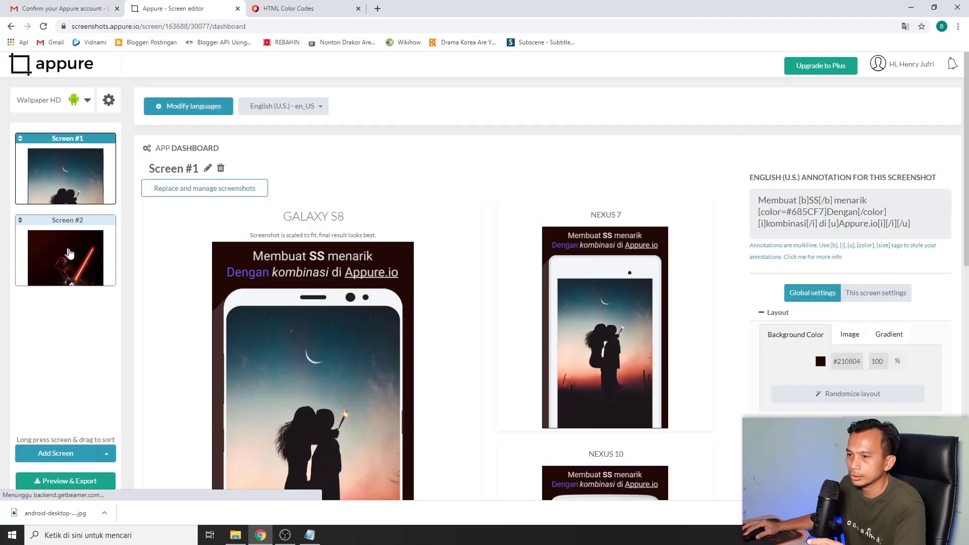
{"action": "scroll", "coordinate": [484, 404], "scroll_direction": "down", "scroll_amount": 3}
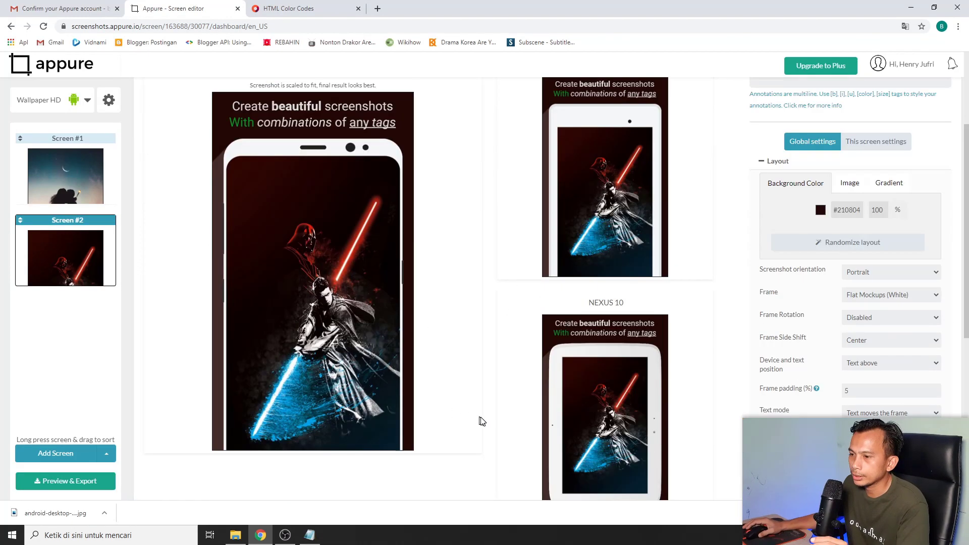
{"action": "left_click", "coordinate": [66, 169]}
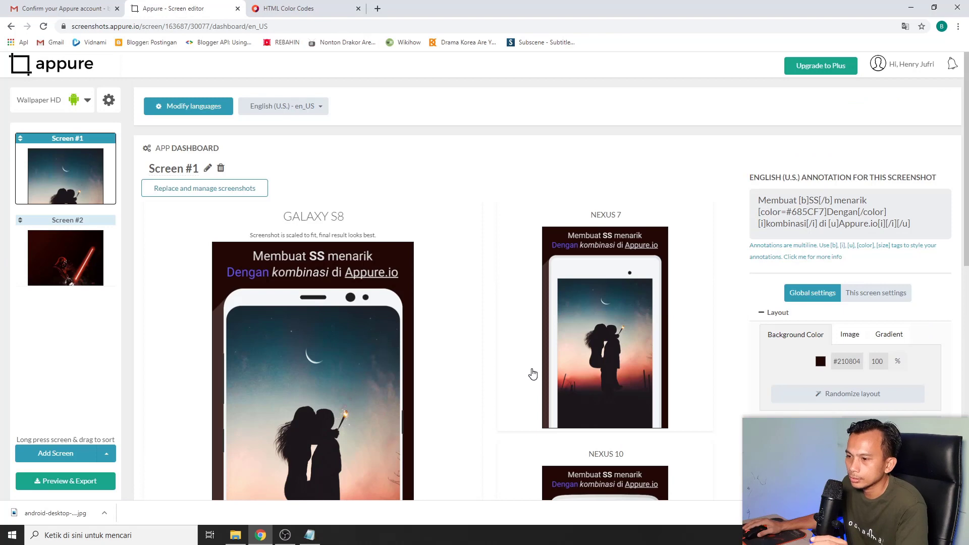
{"action": "scroll", "coordinate": [110, 389], "scroll_direction": "down", "scroll_amount": 1}
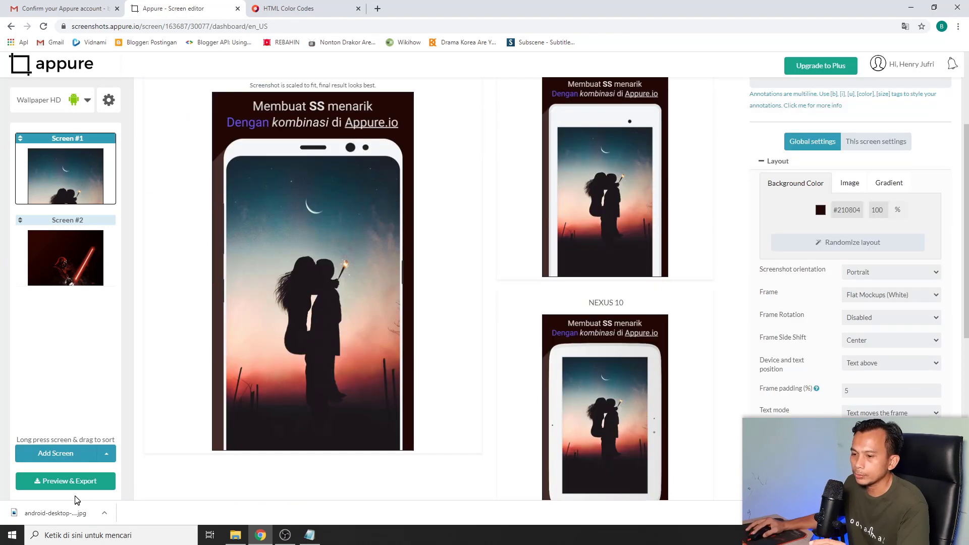
{"action": "left_click", "coordinate": [59, 482]}
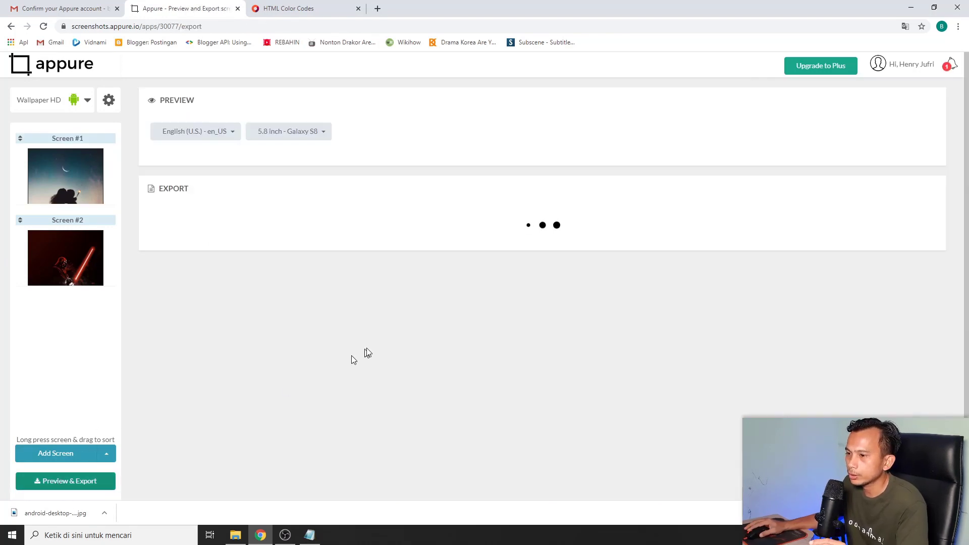
Start exporting JPG screenshots for Galaxy S8, Nexus 7 and Nexus 10
{"action": "scroll", "coordinate": [829, 249], "scroll_direction": "down", "scroll_amount": 3}
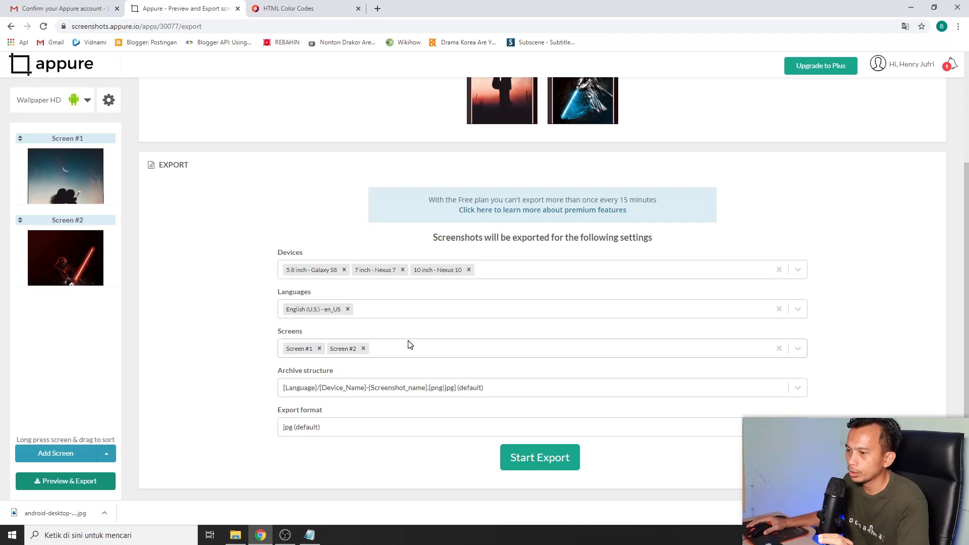
{"action": "scroll", "coordinate": [625, 444], "scroll_direction": "down", "scroll_amount": 1}
{"action": "scroll", "coordinate": [634, 441], "scroll_direction": "up", "scroll_amount": 2}
{"action": "scroll", "coordinate": [634, 441], "scroll_direction": "down", "scroll_amount": 2}
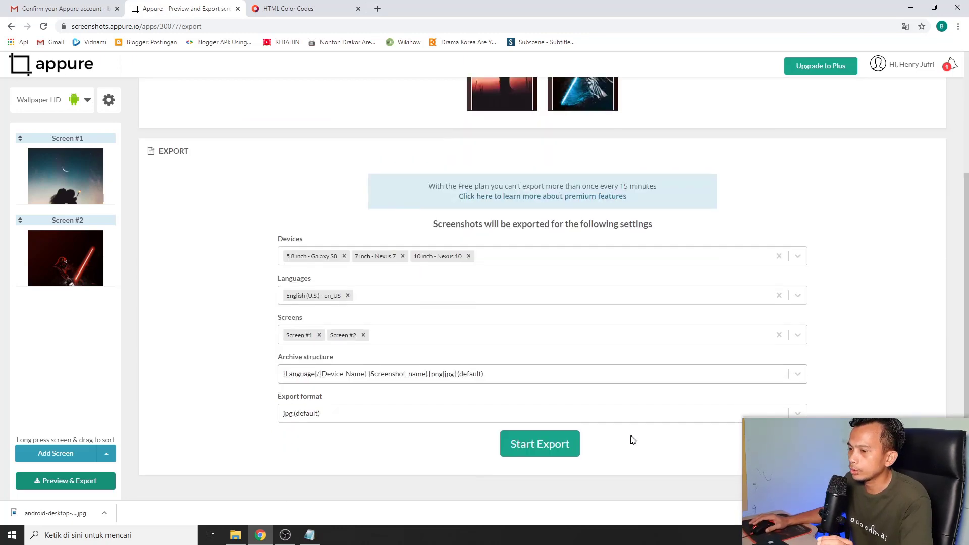
{"action": "left_click", "coordinate": [531, 448]}
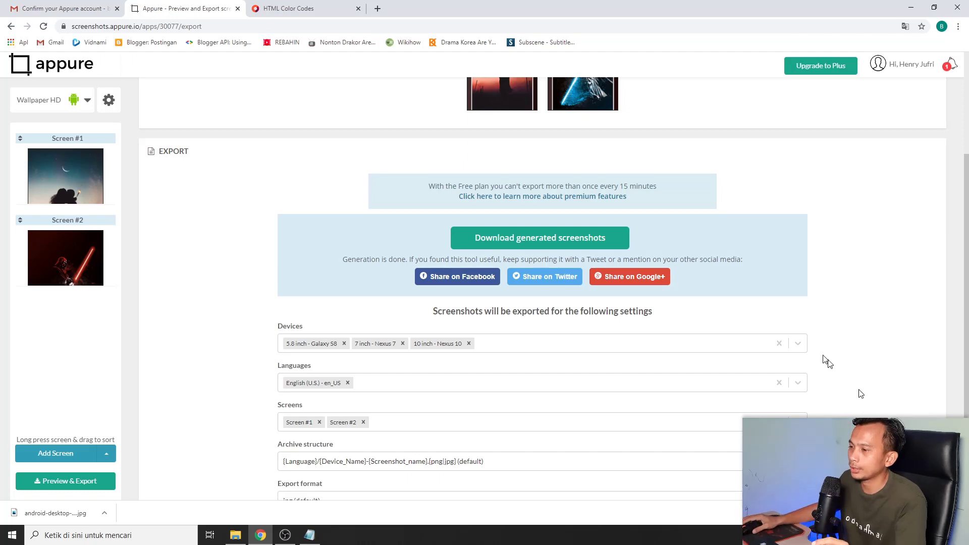
Download the generated screenshots zip and open it in WinRAR from Chrome's download bar
{"action": "scroll", "coordinate": [784, 214], "scroll_direction": "down", "scroll_amount": 2}
{"action": "scroll", "coordinate": [519, 288], "scroll_direction": "up", "scroll_amount": 3}
{"action": "scroll", "coordinate": [662, 409], "scroll_direction": "down", "scroll_amount": 3}
{"action": "scroll", "coordinate": [683, 425], "scroll_direction": "up", "scroll_amount": 2}
{"action": "scroll", "coordinate": [571, 319], "scroll_direction": "up", "scroll_amount": 1}
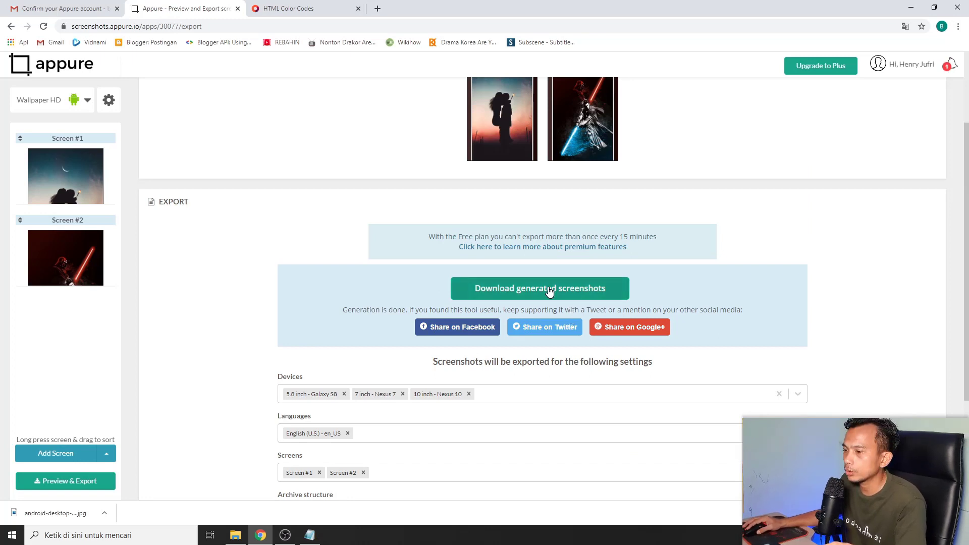
{"action": "left_click", "coordinate": [565, 288]}
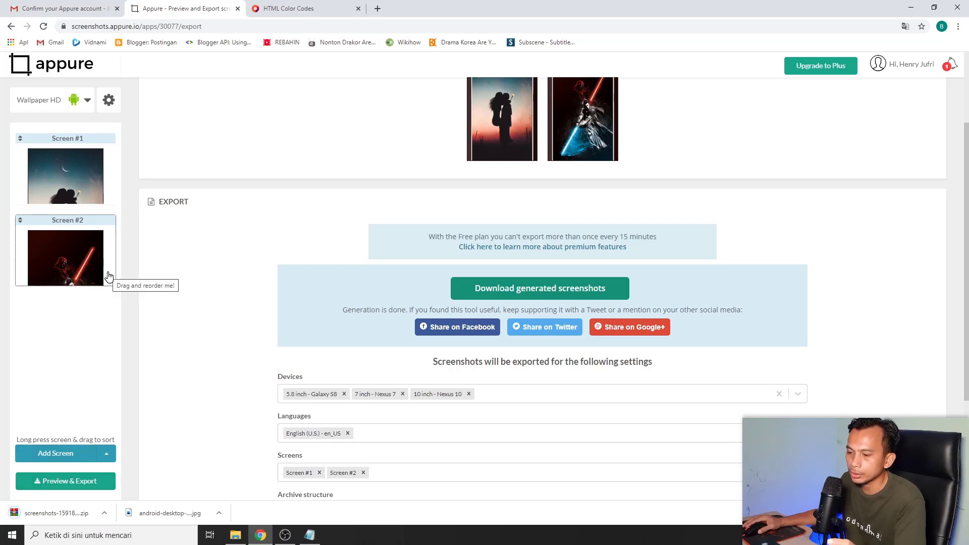
{"action": "left_click", "coordinate": [104, 514]}
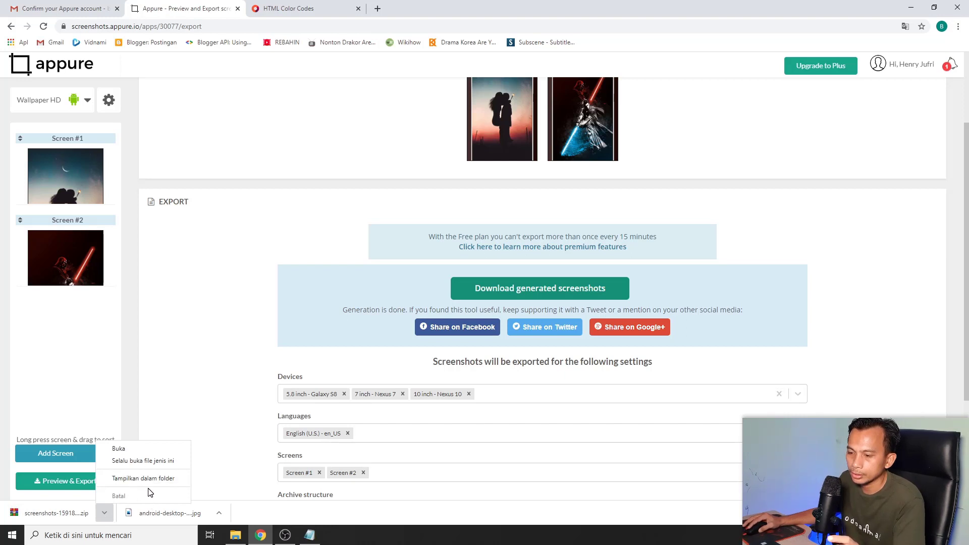
{"action": "left_click", "coordinate": [119, 449]}
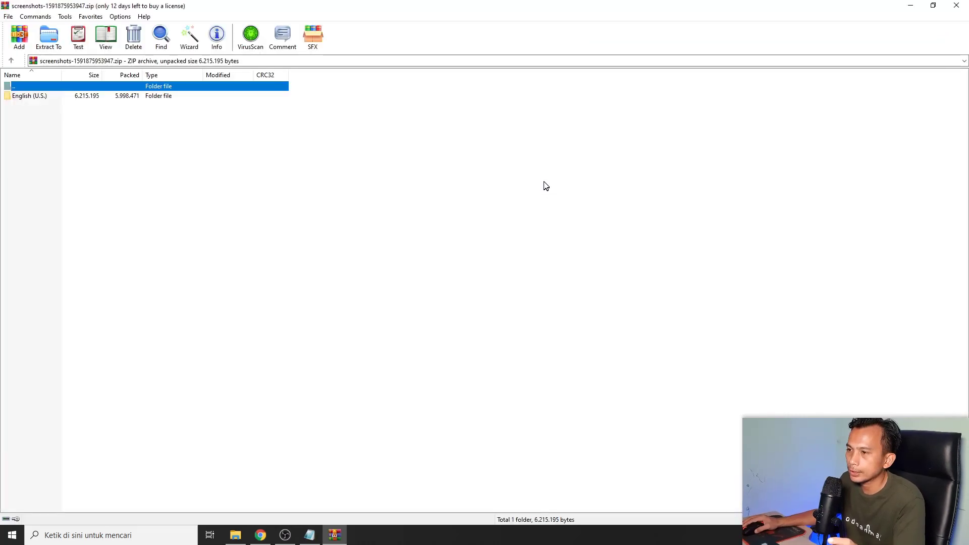
Inspect the zip's English (U.S.) folder in WinRAR, close it, and show the zip in Downloads
{"action": "double_click", "coordinate": [33, 99]}
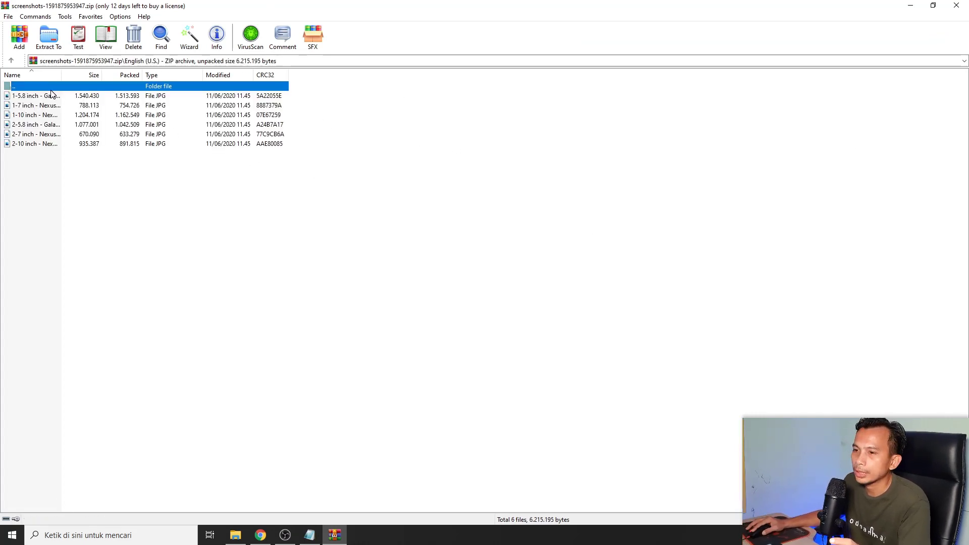
{"action": "left_click", "coordinate": [957, 5]}
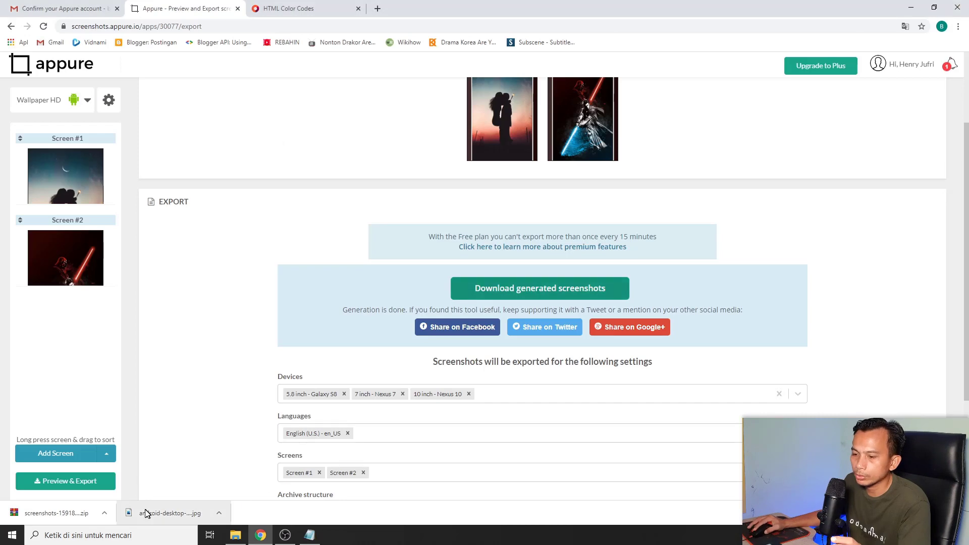
{"action": "left_click", "coordinate": [104, 513]}
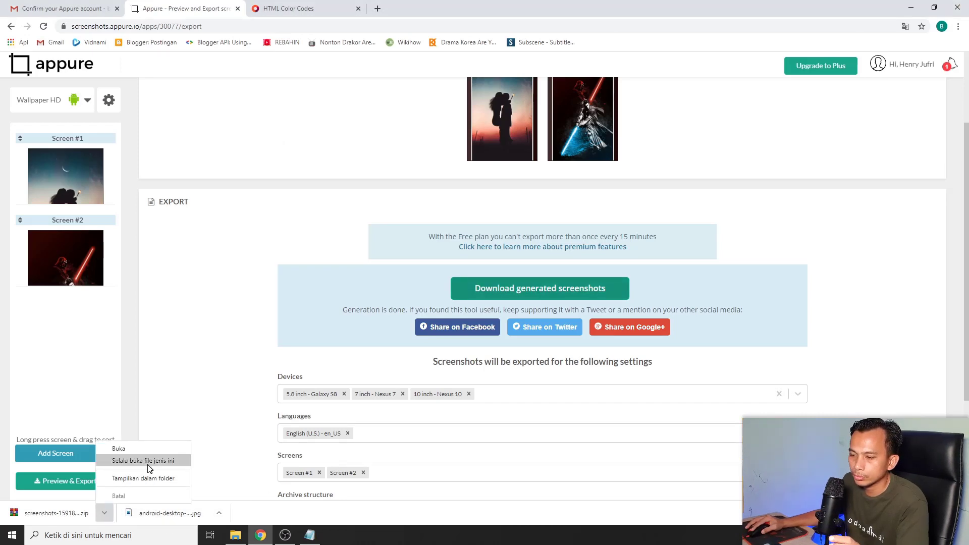
{"action": "left_click", "coordinate": [144, 479]}
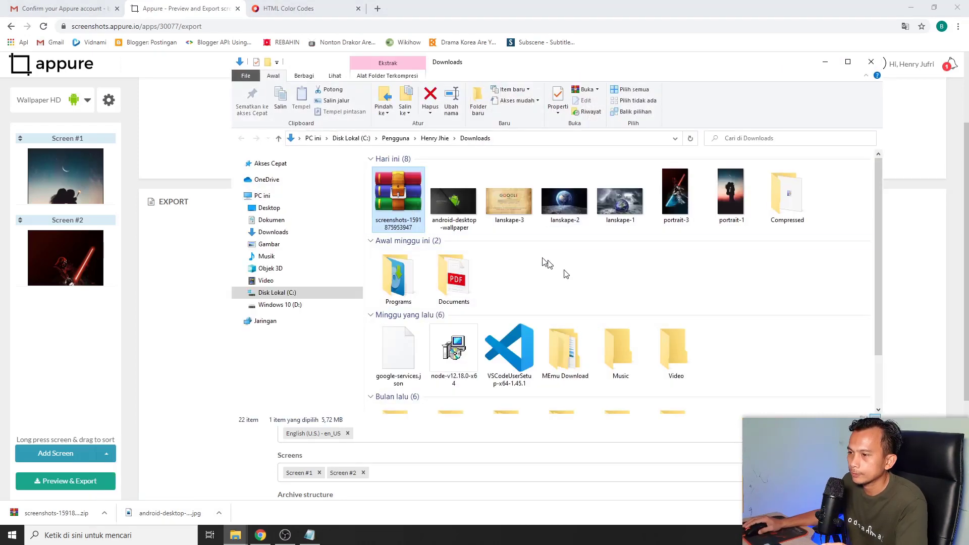
{"action": "right_click", "coordinate": [410, 211]}
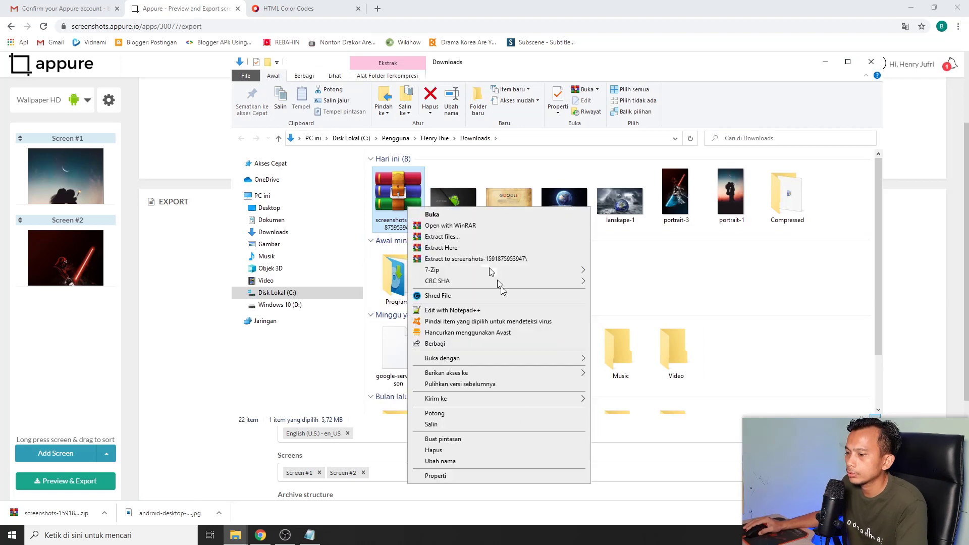
{"action": "left_click", "coordinate": [472, 260]}
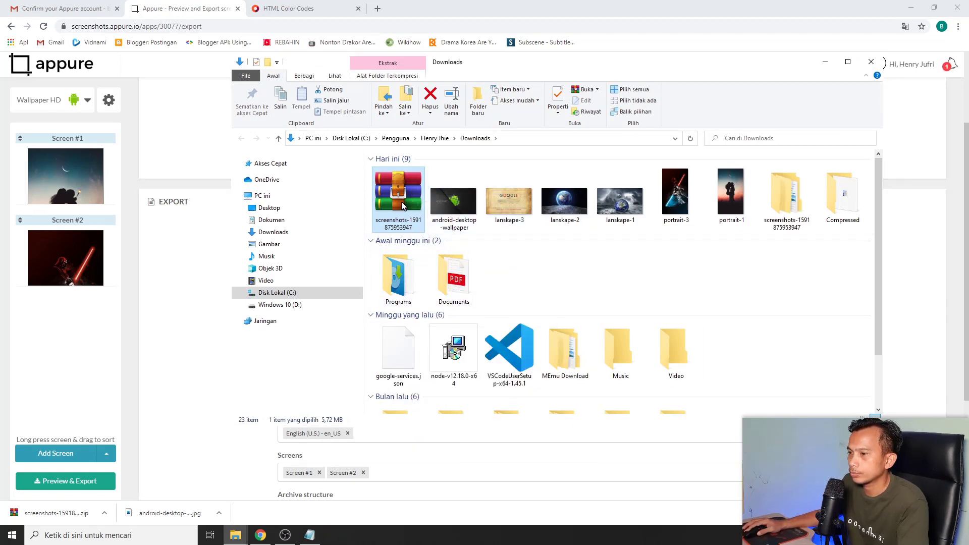
{"action": "key", "text": "Delete"}
Open the extracted English (U.S.) folder and view the Galaxy S8 screen 1 mockup
{"action": "left_click", "coordinate": [727, 208]}
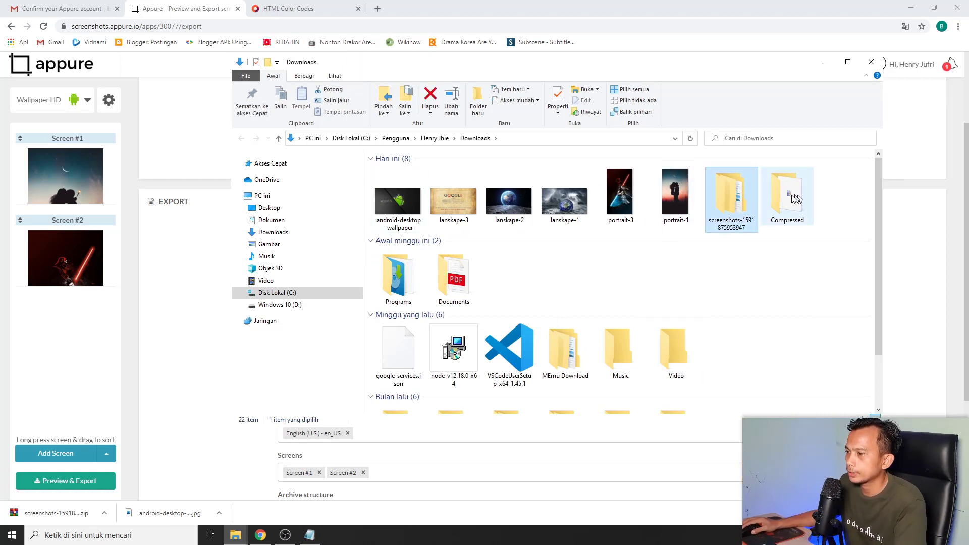
{"action": "double_click", "coordinate": [734, 214]}
{"action": "double_click", "coordinate": [417, 175]}
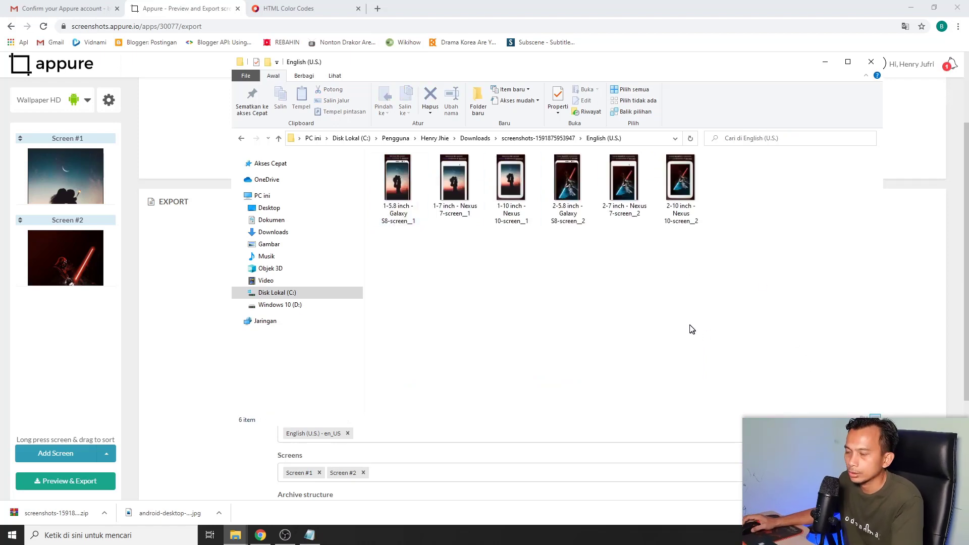
{"action": "scroll", "coordinate": [687, 326], "scroll_direction": "up", "scroll_amount": 2}
{"action": "scroll", "coordinate": [663, 302], "scroll_direction": "up", "scroll_amount": 1}
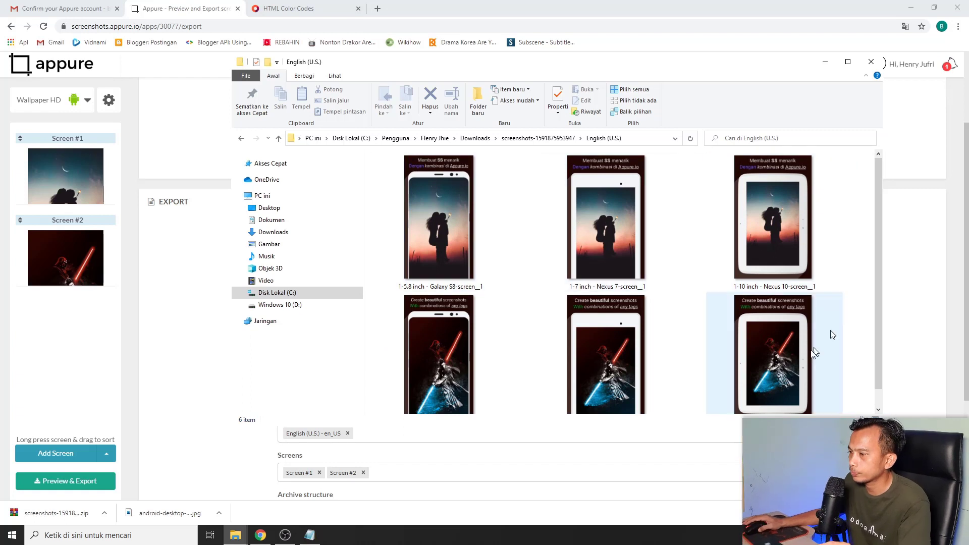
{"action": "scroll", "coordinate": [808, 316], "scroll_direction": "down", "scroll_amount": 1}
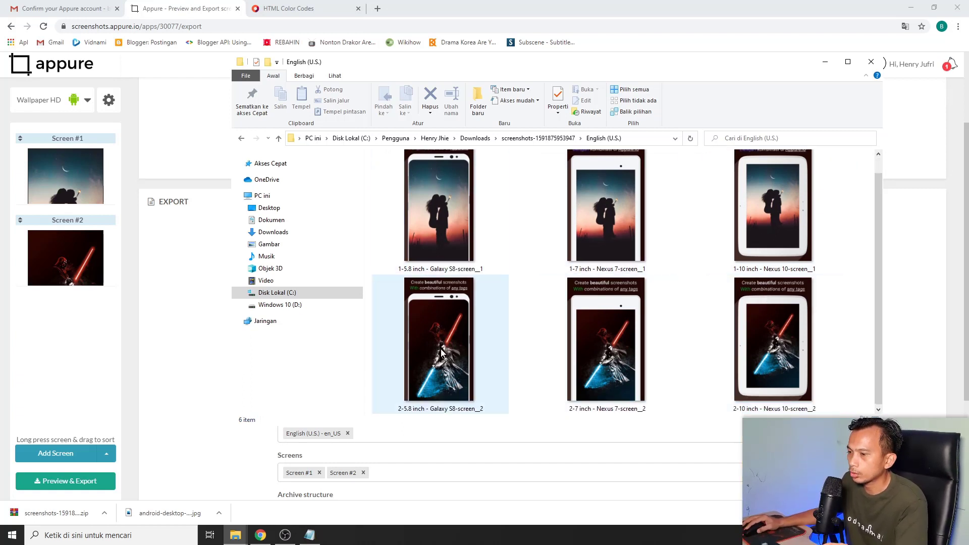
{"action": "double_click", "coordinate": [420, 231]}
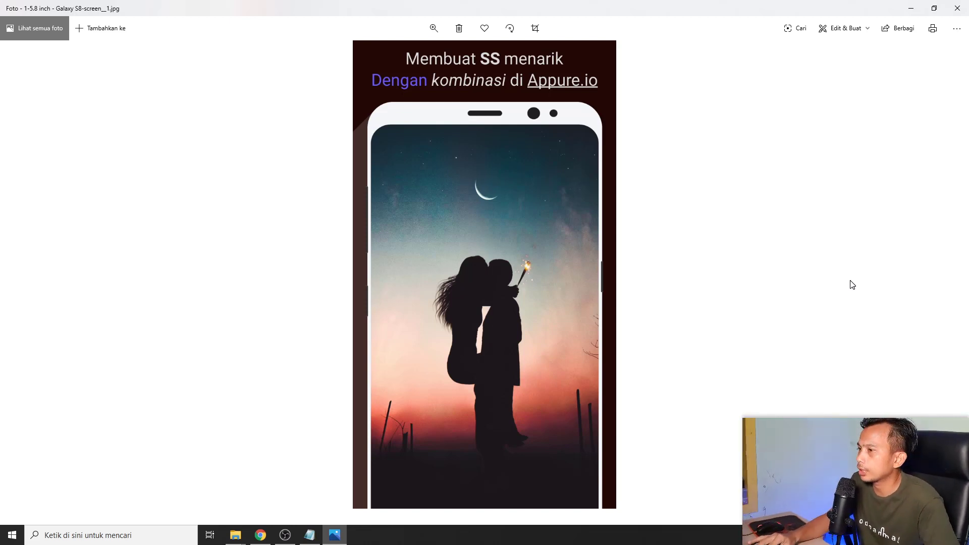
Review all six mockups in Photos, close the viewer, and return to the Downloads folder
{"action": "key", "text": "Right"}
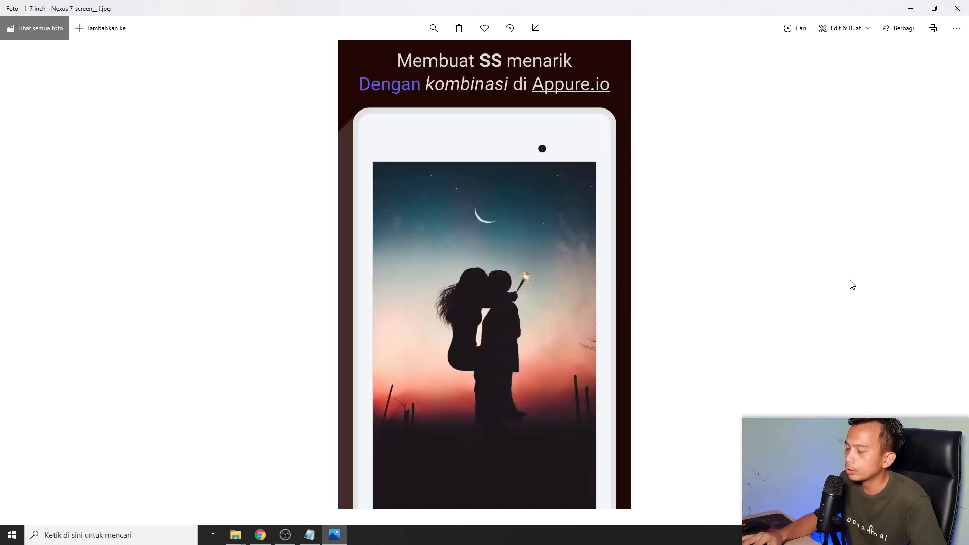
{"action": "key", "text": "Right"}
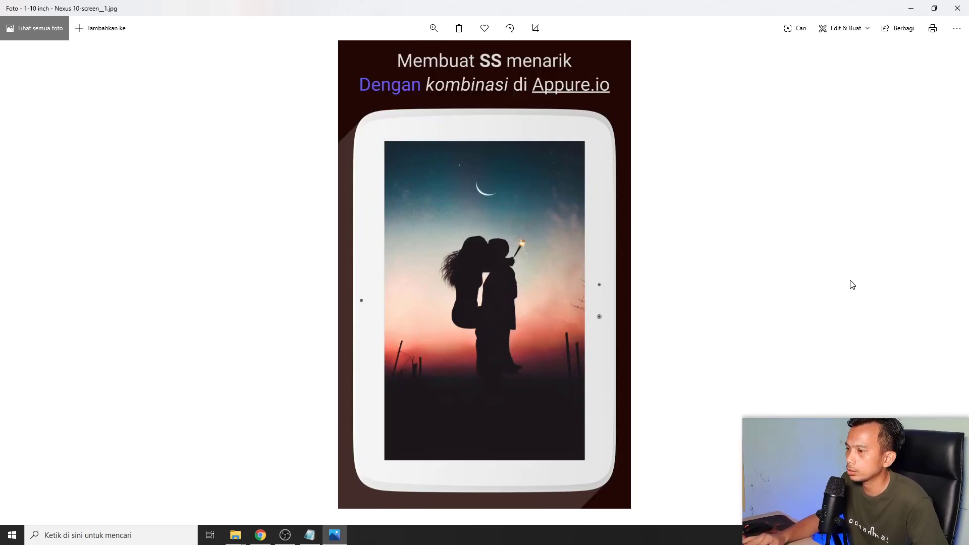
{"action": "key", "text": "Right"}
{"action": "key", "text": "Right"}
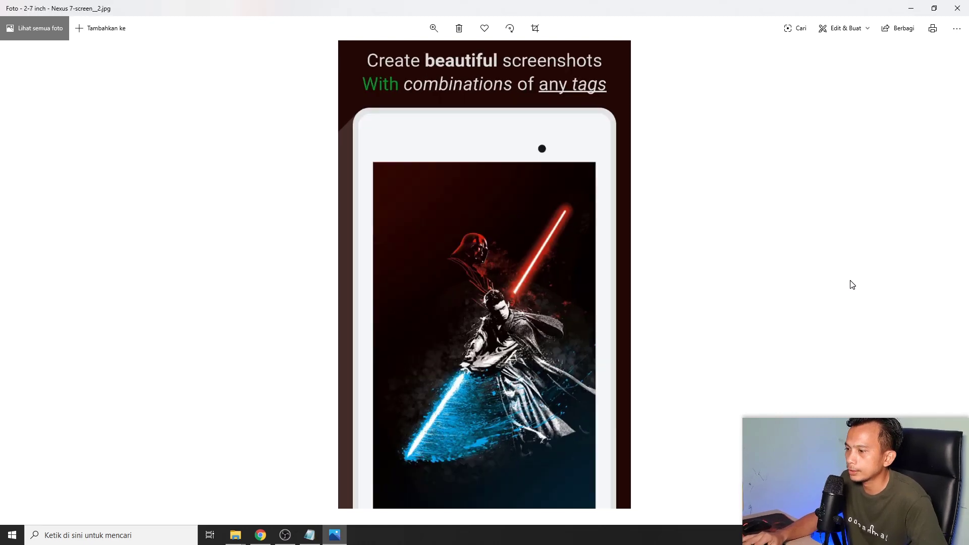
{"action": "key", "text": "Right"}
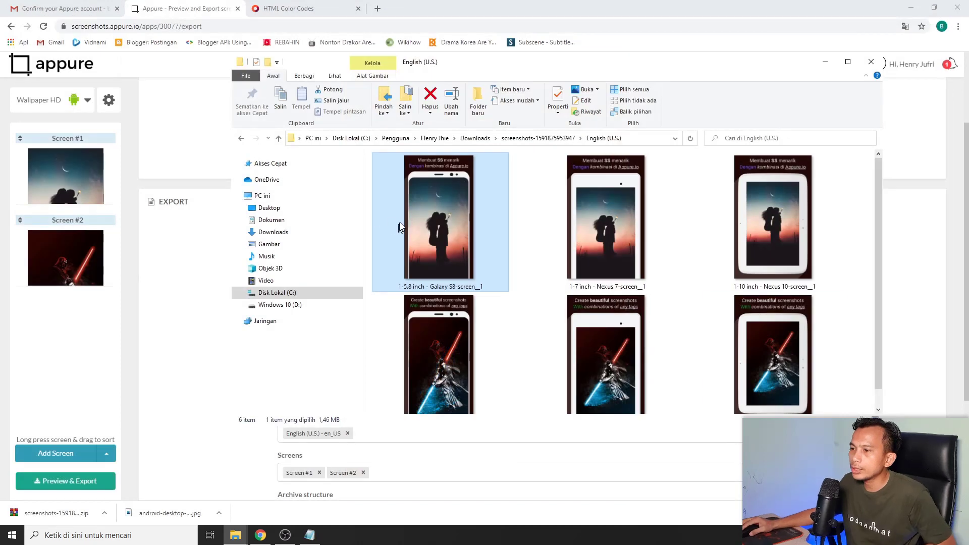
{"action": "double_click", "coordinate": [429, 225]}
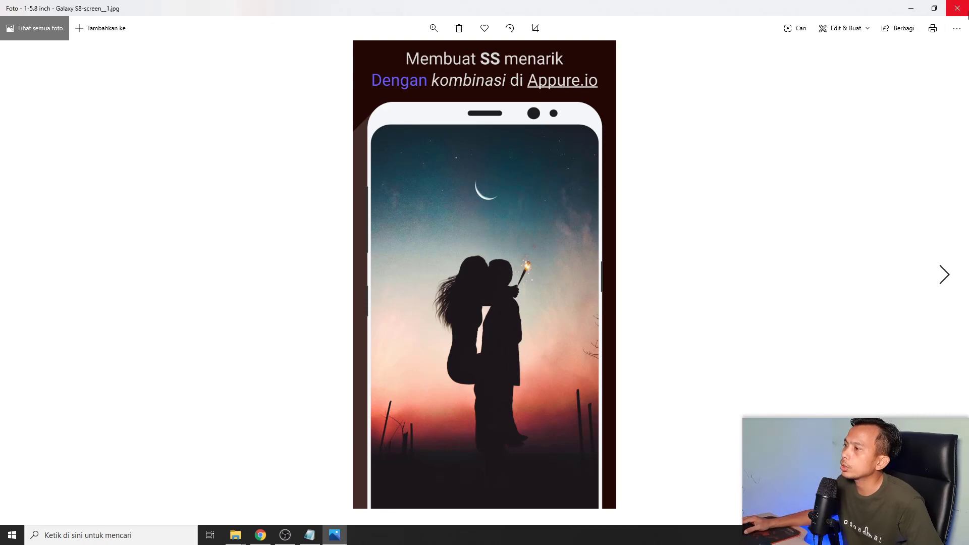
{"action": "left_click", "coordinate": [957, 8]}
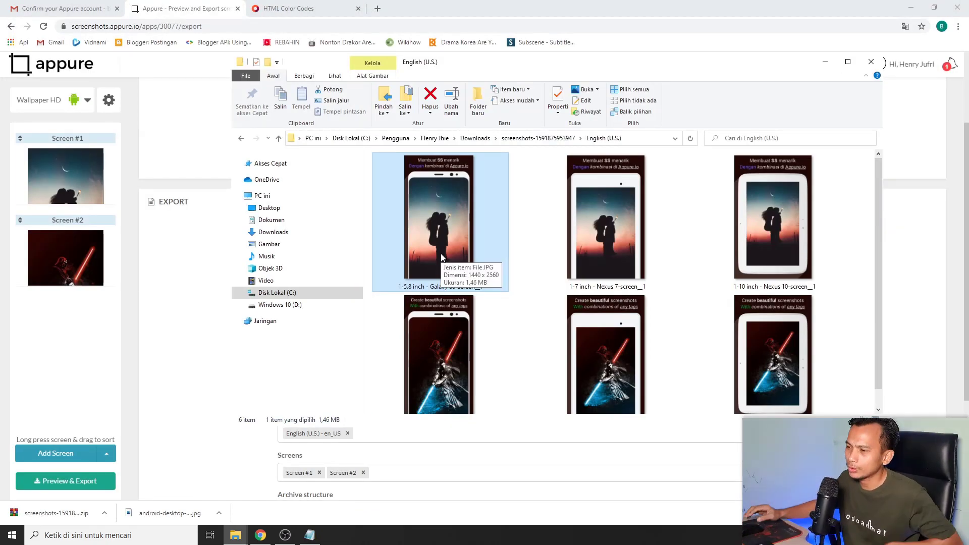
{"action": "key", "text": "BackSpace"}
{"action": "key", "text": "BackSpace"}
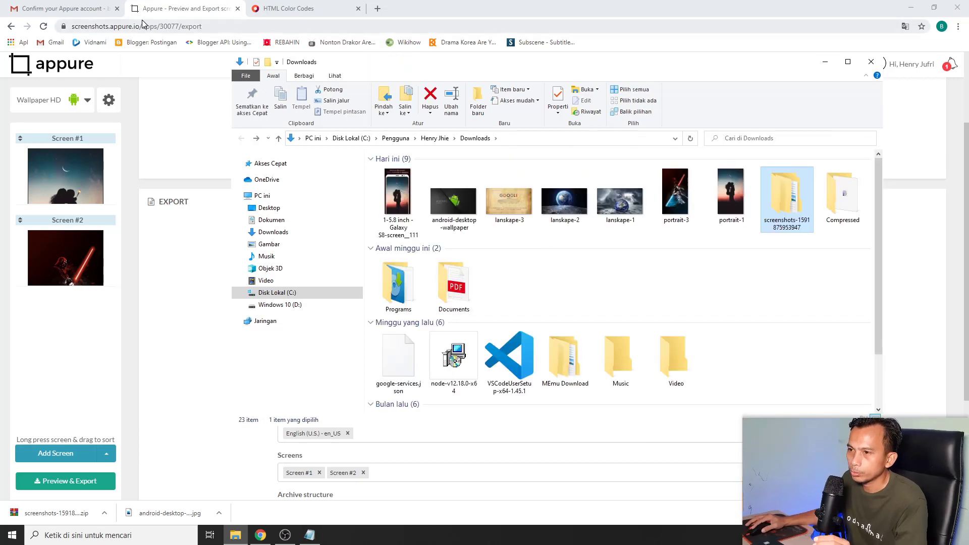
Back in Appure, check the app settings unchanged, then go to My apps via the account menu
{"action": "left_click", "coordinate": [195, 14]}
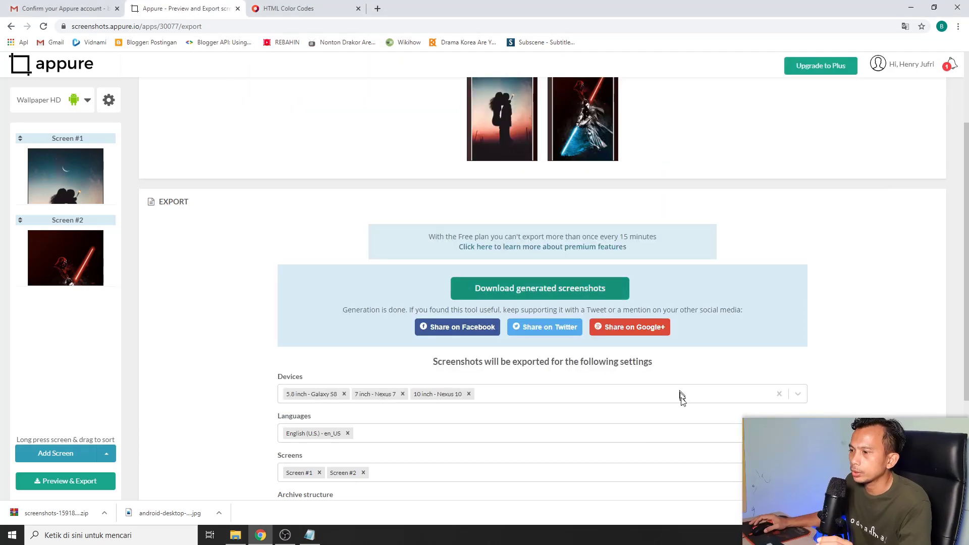
{"action": "scroll", "coordinate": [707, 399], "scroll_direction": "up", "scroll_amount": 2}
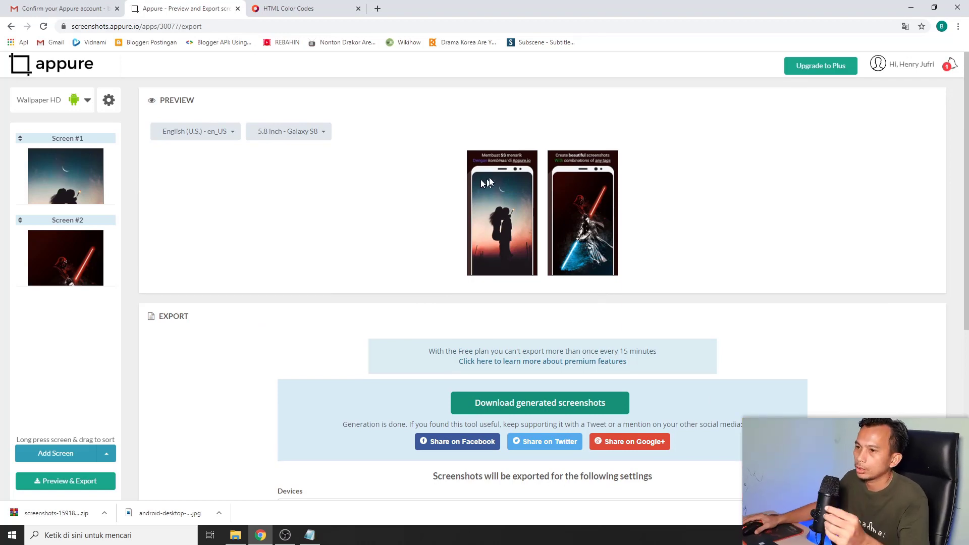
{"action": "left_click", "coordinate": [110, 100]}
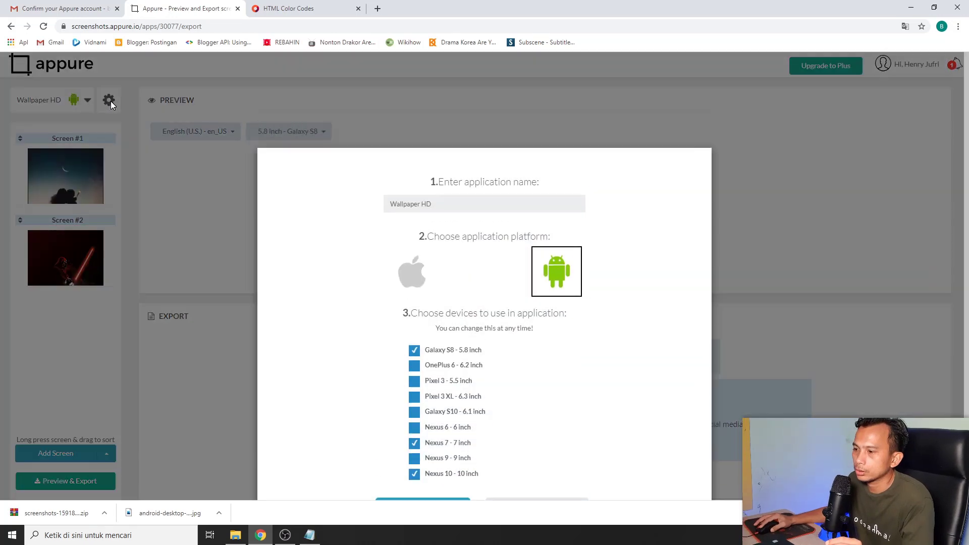
{"action": "left_click", "coordinate": [111, 101]}
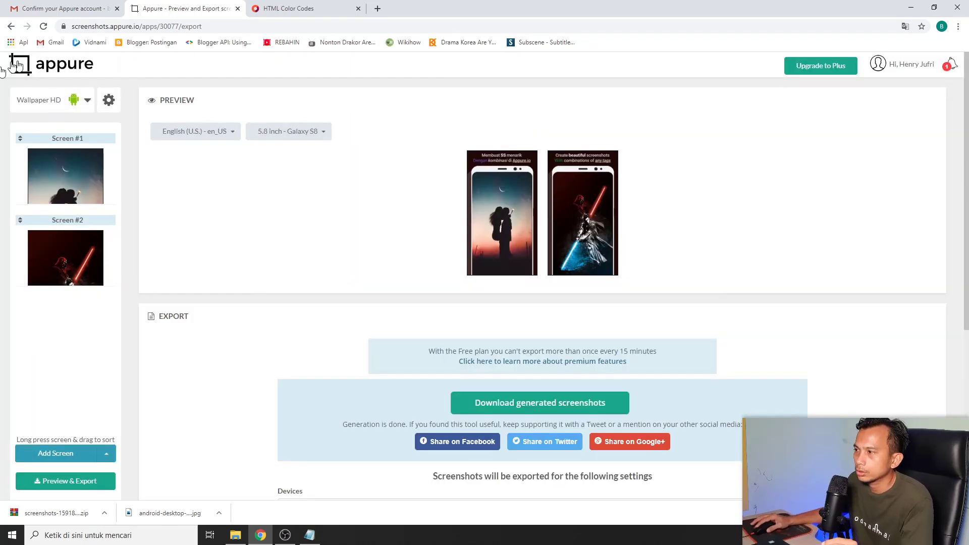
{"action": "scroll", "coordinate": [818, 169], "scroll_direction": "down", "scroll_amount": 3}
{"action": "left_click", "coordinate": [861, 75]}
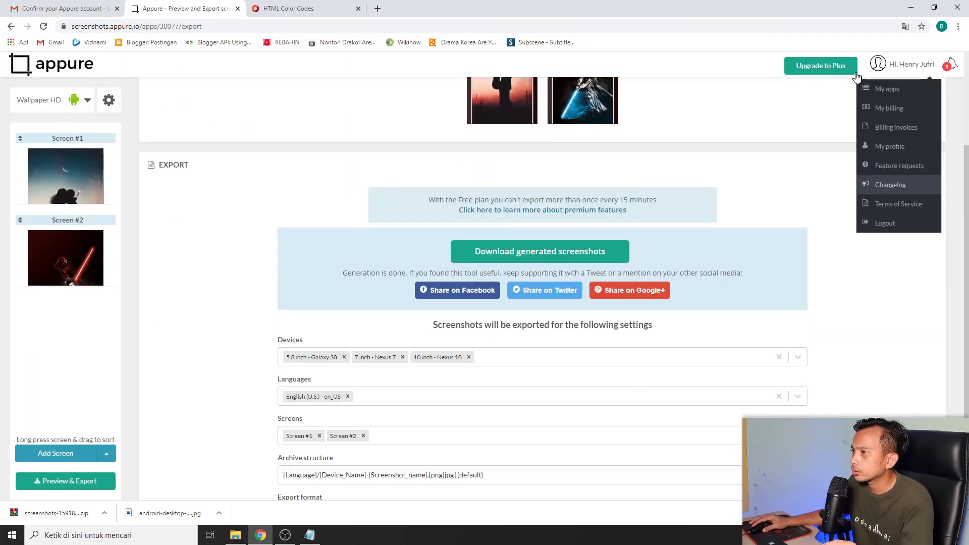
{"action": "left_click", "coordinate": [888, 89]}
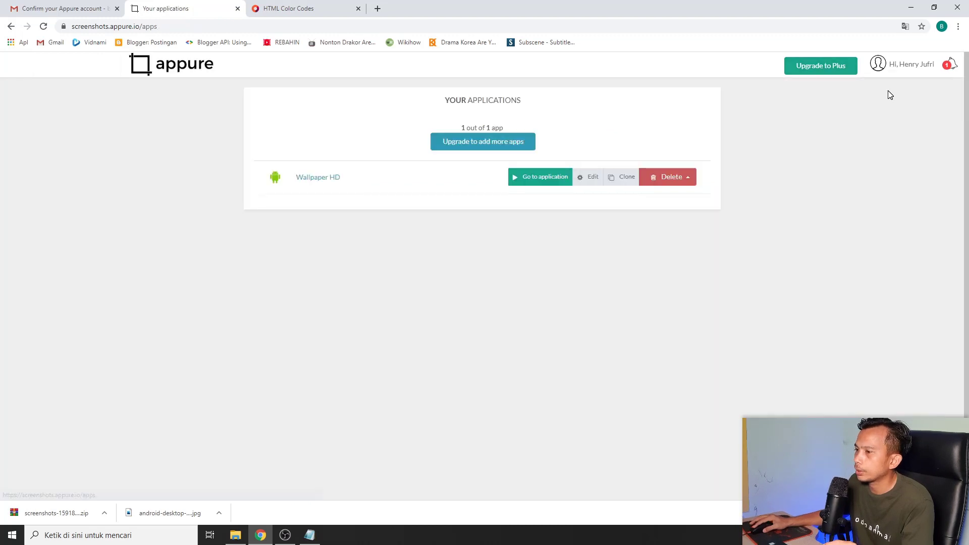
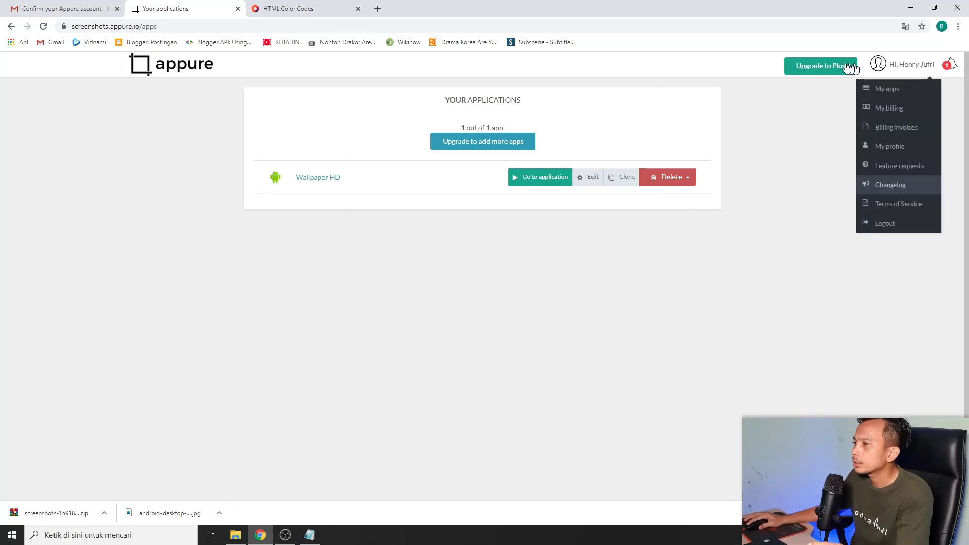
View the Plus plan pricing, then return to the applications list
{"action": "left_click", "coordinate": [827, 67]}
{"action": "scroll", "coordinate": [384, 354], "scroll_direction": "down", "scroll_amount": 1}
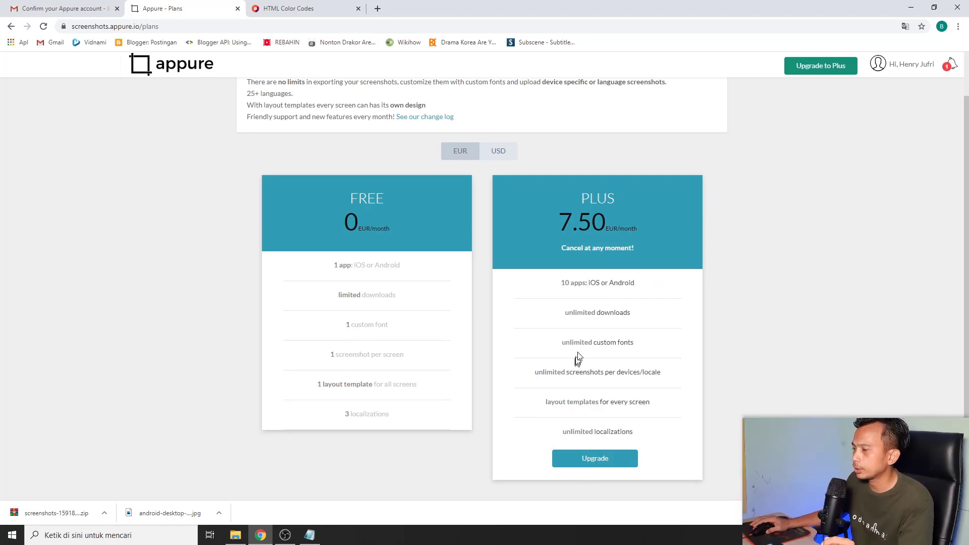
{"action": "scroll", "coordinate": [818, 108], "scroll_direction": "up", "scroll_amount": 1}
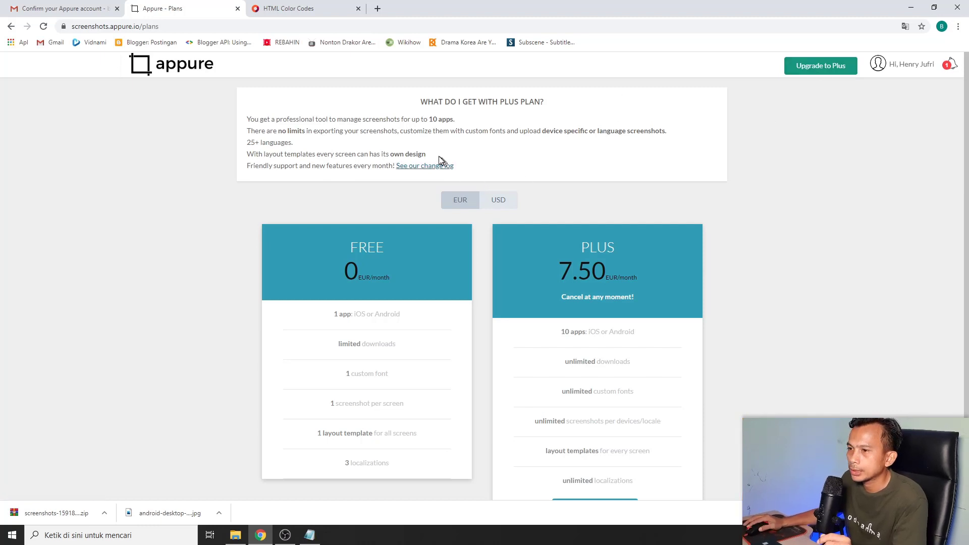
{"action": "key", "text": "alt+Left"}
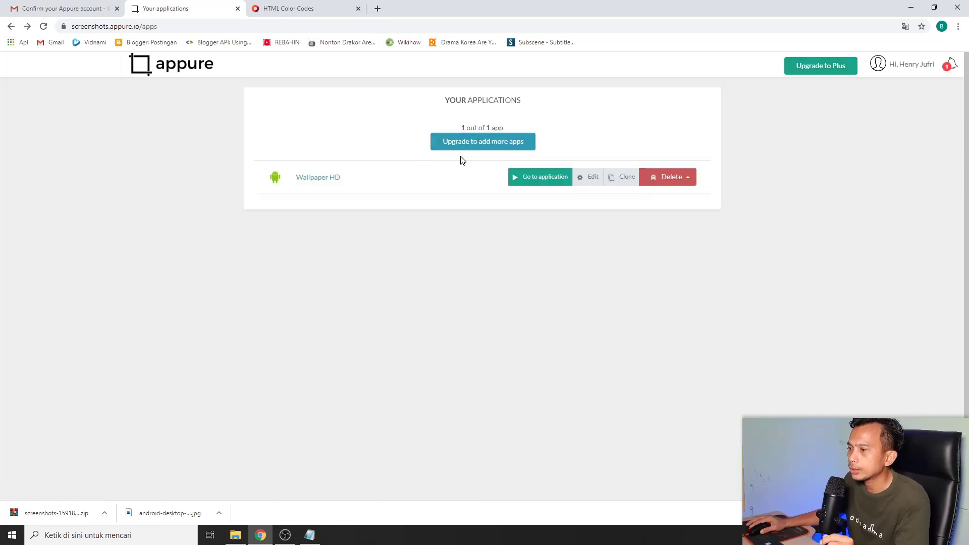
Delete the Wallpaper HD app and confirm, leaving 0 out of 1 app
{"action": "left_click", "coordinate": [671, 181]}
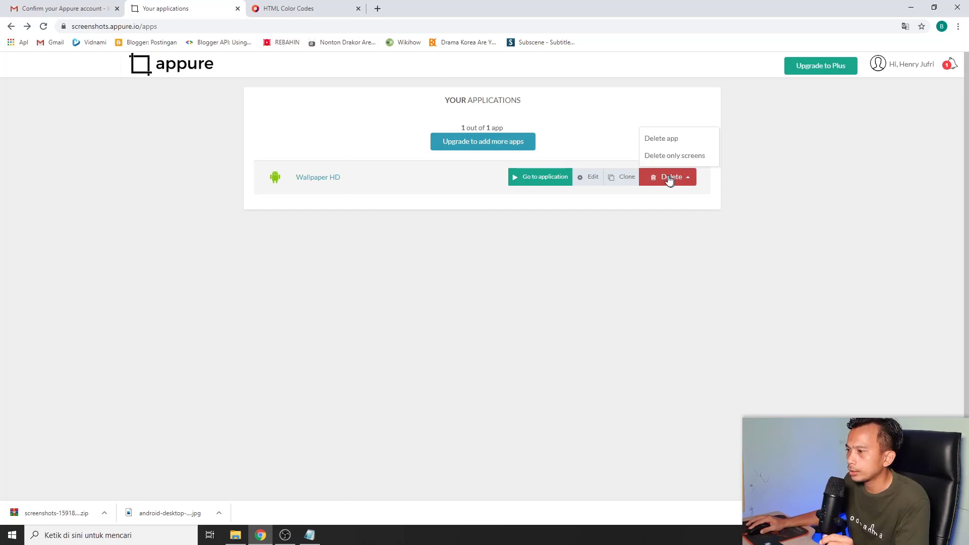
{"action": "left_click", "coordinate": [658, 138]}
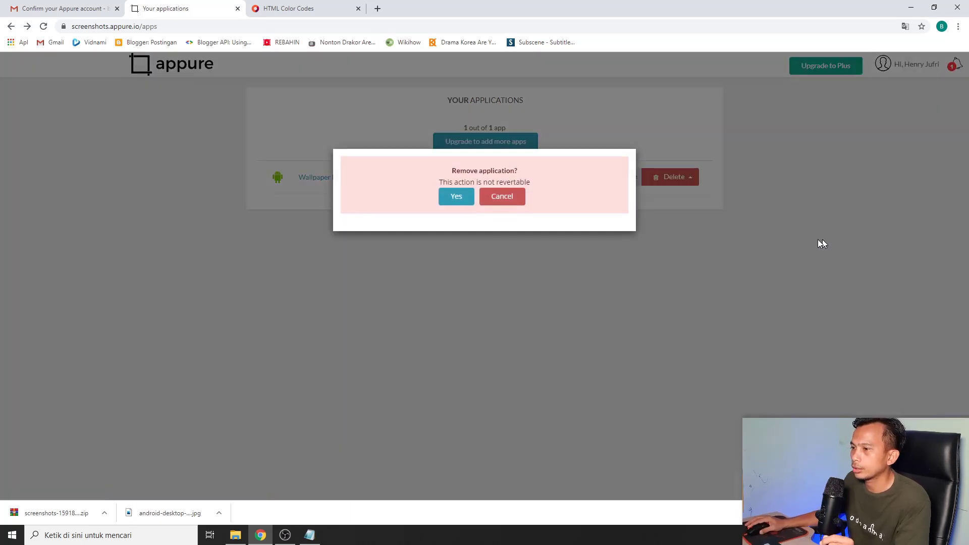
{"action": "left_click", "coordinate": [470, 200]}
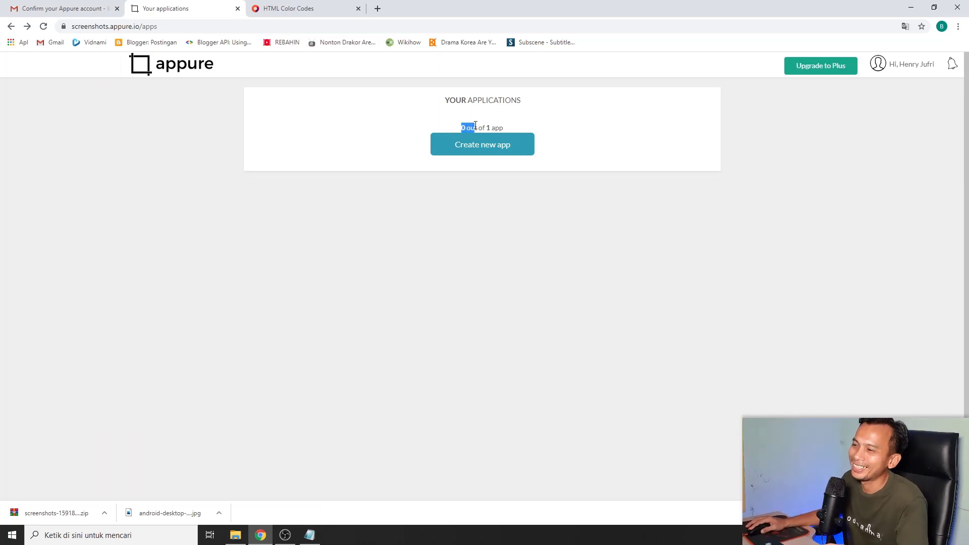
{"action": "left_click", "coordinate": [606, 114]}
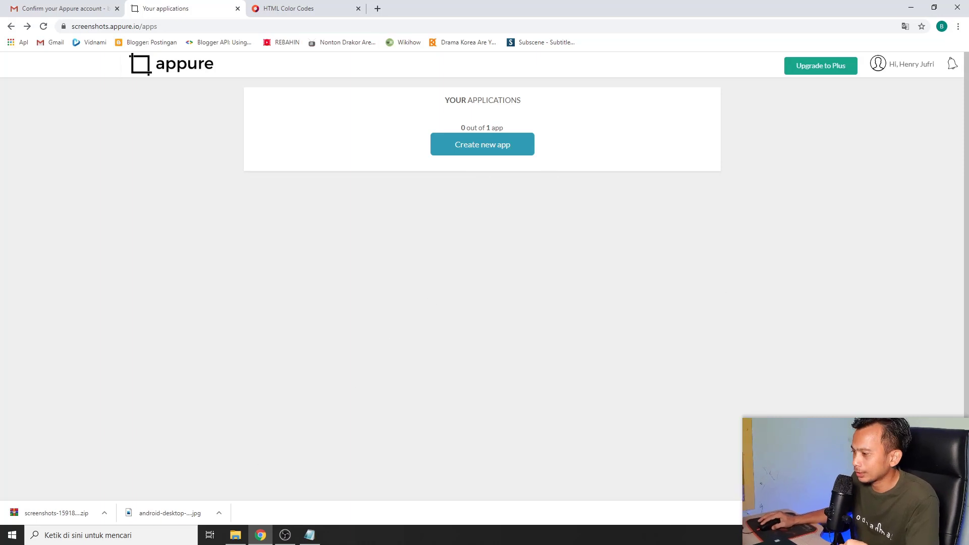
{"action": "left_click", "coordinate": [958, 512]}
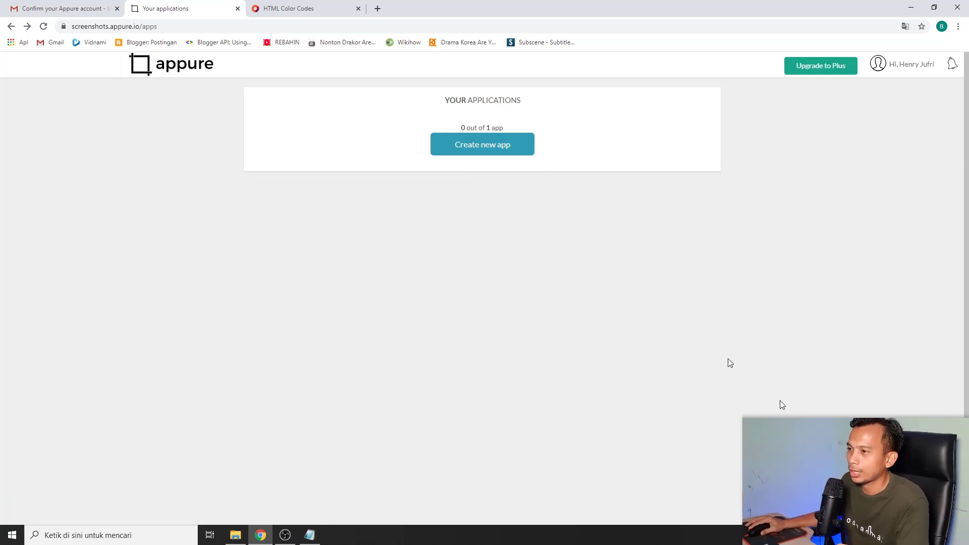
Create Android app 'Wallpaper HD Lanscape' for only Galaxy S8, Nexus 7 and Nexus 10
{"action": "left_click", "coordinate": [485, 150]}
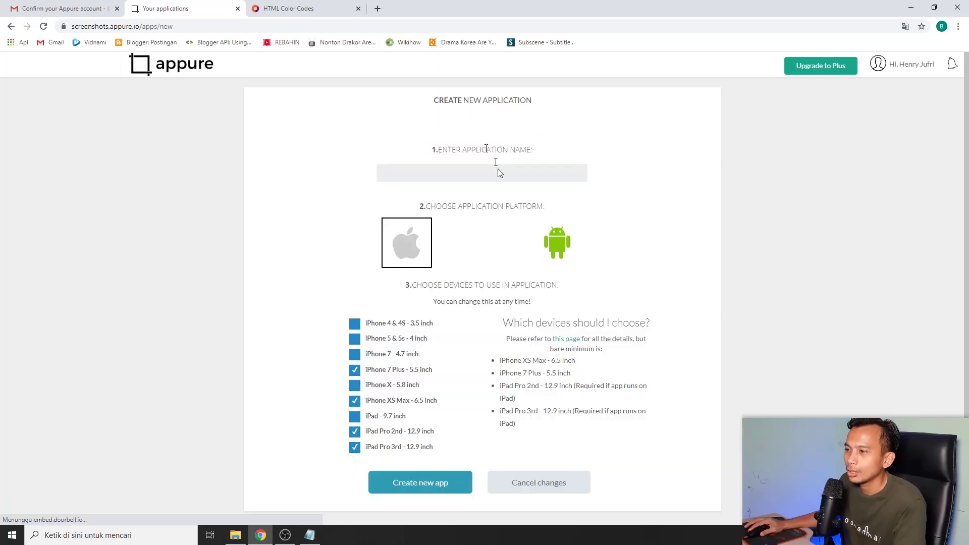
{"action": "left_click", "coordinate": [557, 250]}
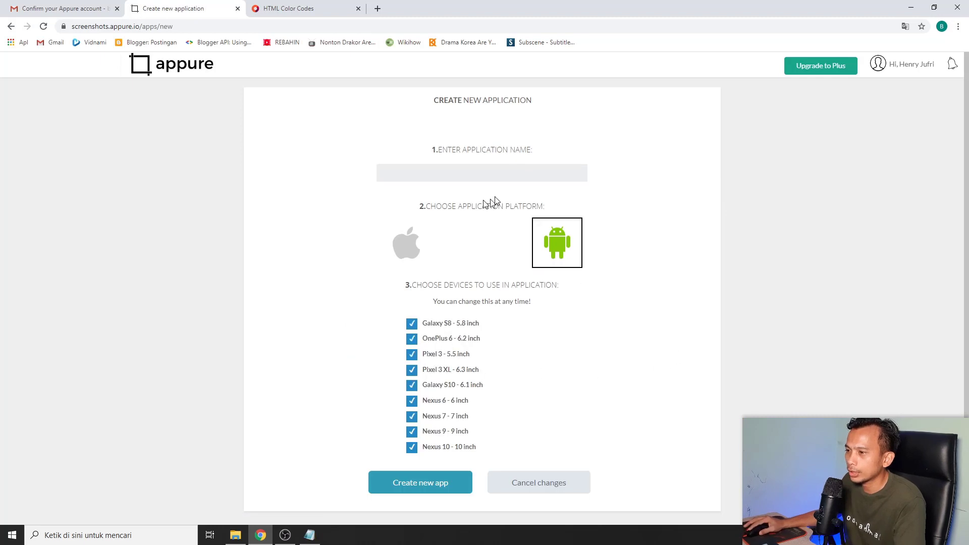
{"action": "left_click", "coordinate": [497, 173]}
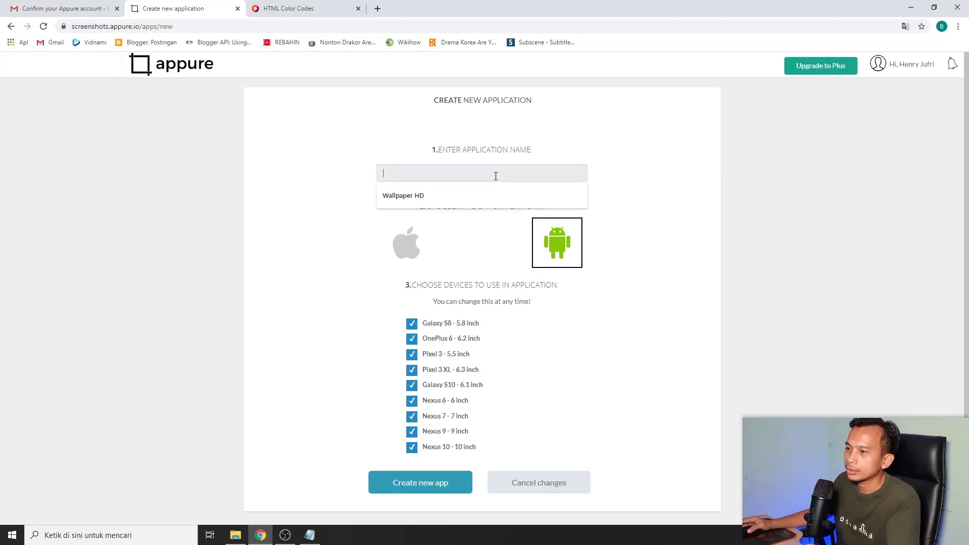
{"action": "left_click", "coordinate": [439, 197]}
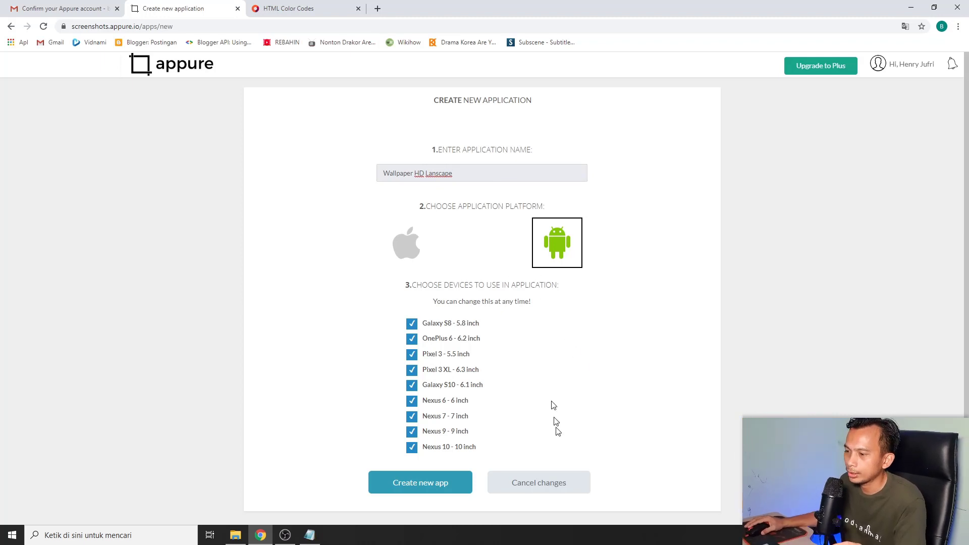
{"action": "left_click", "coordinate": [411, 340]}
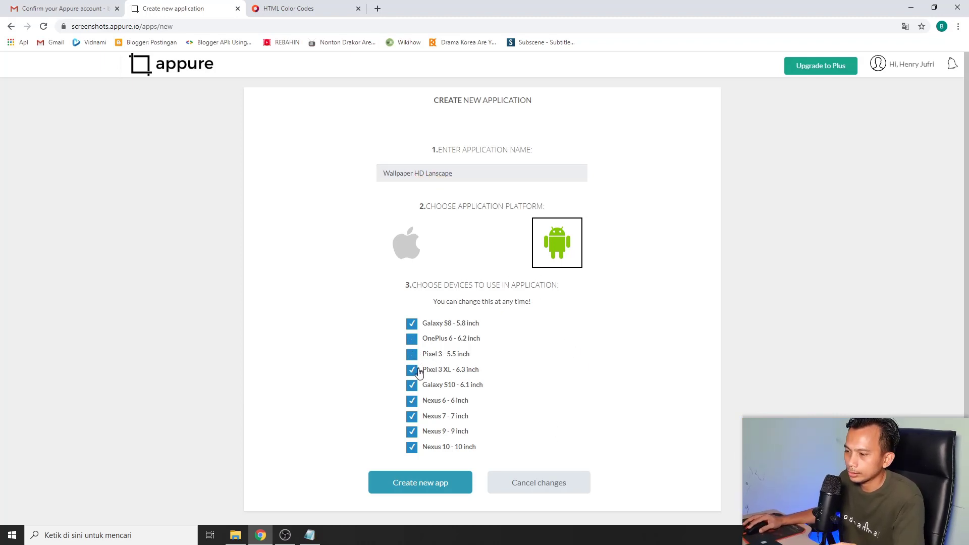
{"action": "left_click", "coordinate": [412, 370]}
{"action": "left_click", "coordinate": [412, 385]}
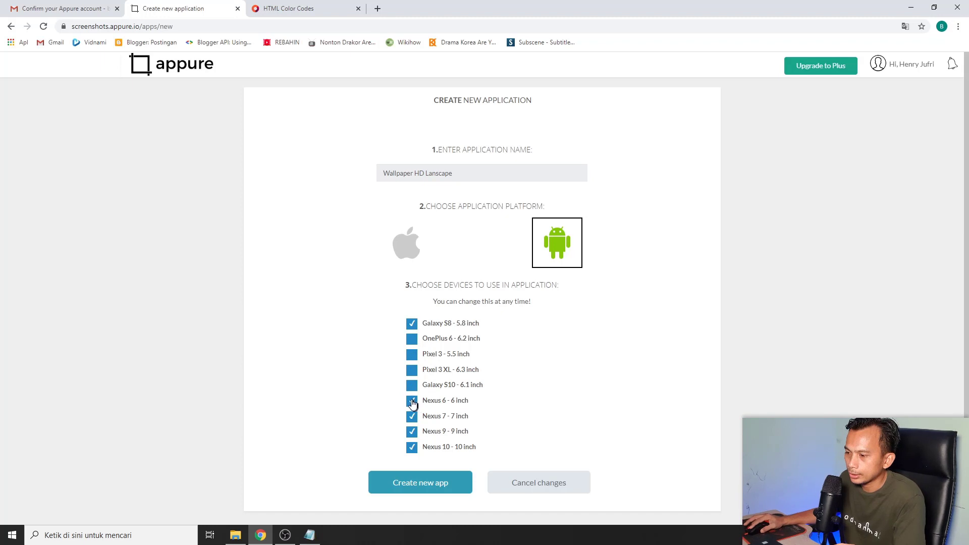
{"action": "left_click", "coordinate": [411, 403]}
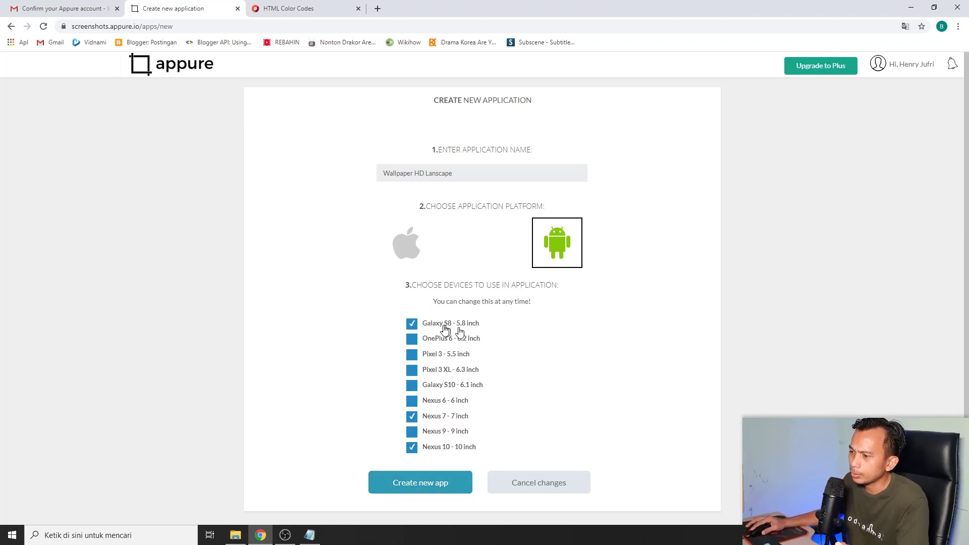
{"action": "left_click", "coordinate": [427, 487]}
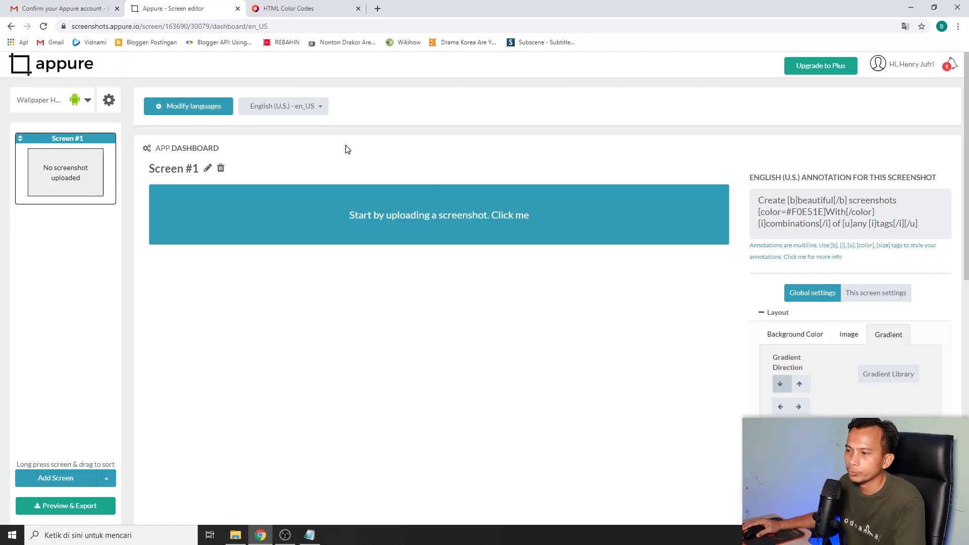
Upload lanskape-1 from Downloads as Screen #1's screenshot
{"action": "left_click", "coordinate": [516, 215]}
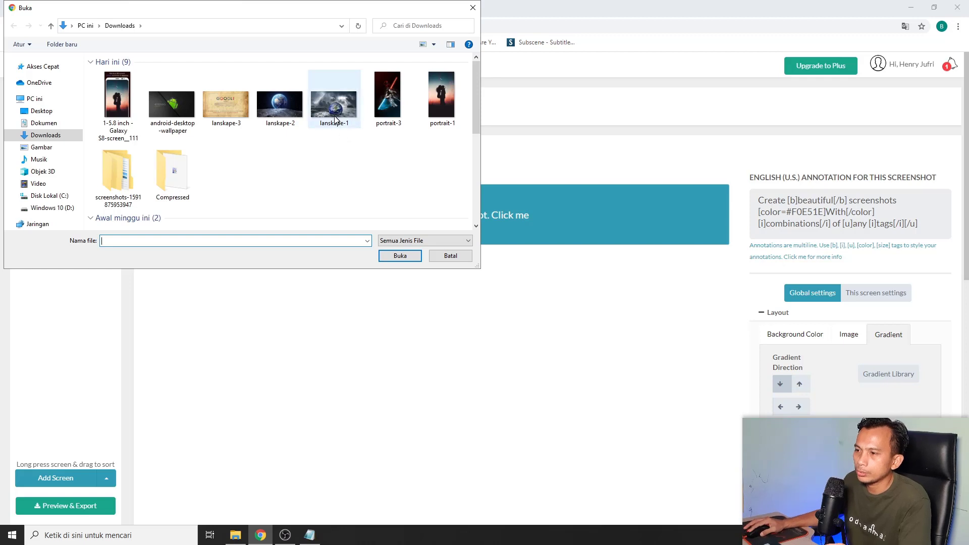
{"action": "left_click", "coordinate": [334, 104]}
{"action": "left_click", "coordinate": [400, 255]}
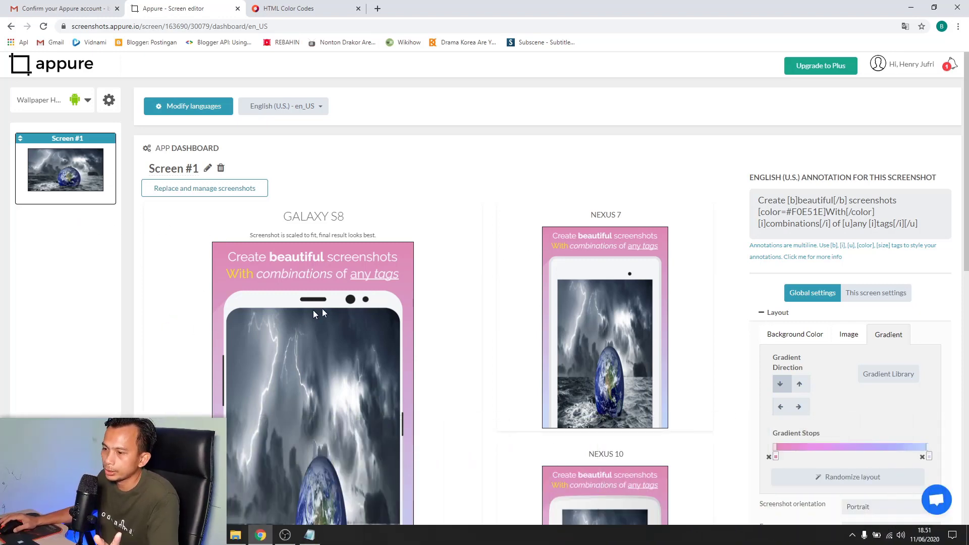
Set screenshot orientation to Landscape left, after briefly trying Landscape right
{"action": "scroll", "coordinate": [304, 314], "scroll_direction": "down", "scroll_amount": 3}
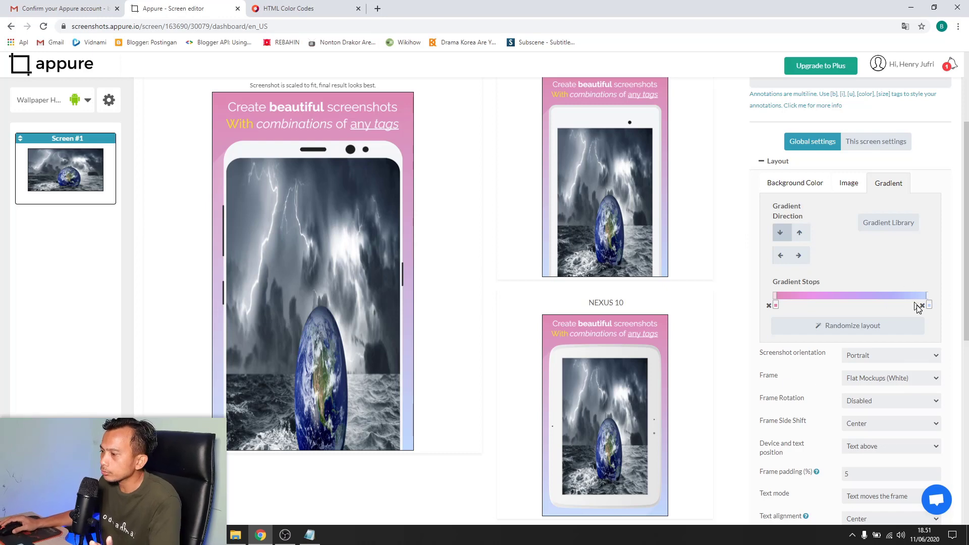
{"action": "left_click", "coordinate": [935, 357]}
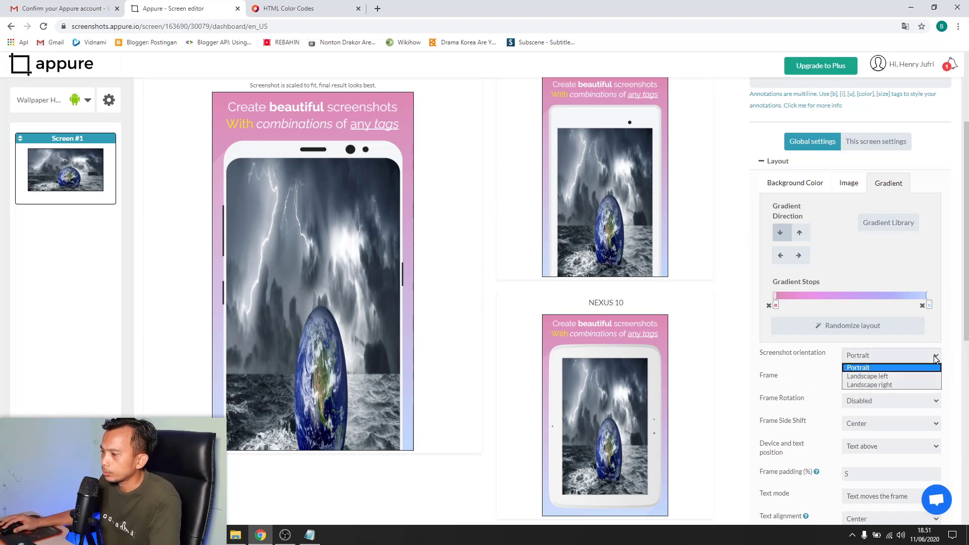
{"action": "left_click", "coordinate": [908, 377]}
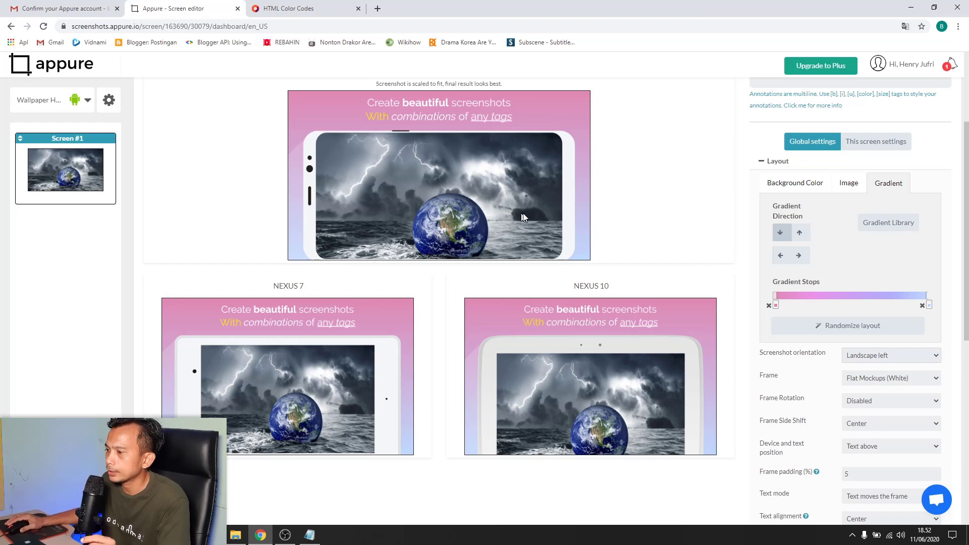
{"action": "left_click", "coordinate": [935, 359]}
{"action": "left_click", "coordinate": [870, 385]}
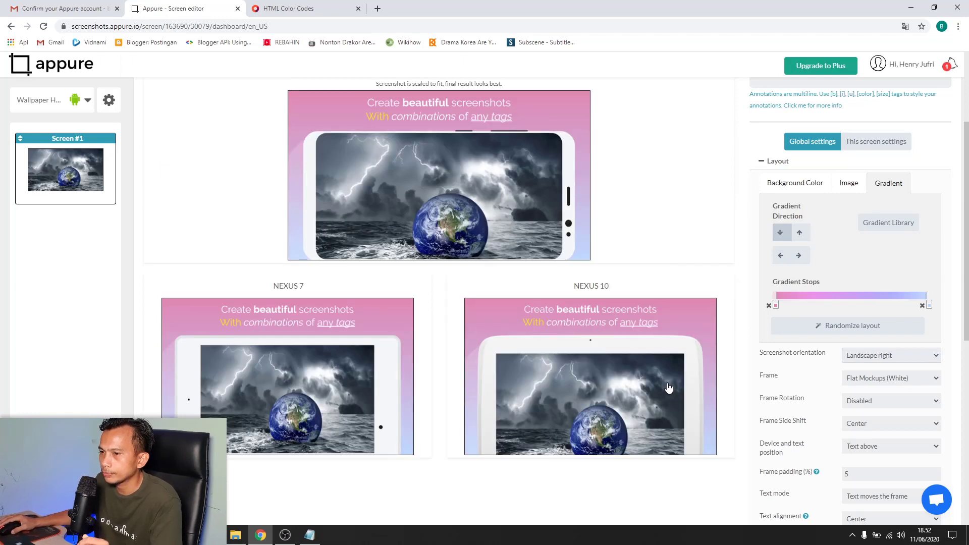
{"action": "left_click", "coordinate": [933, 356]}
{"action": "left_click", "coordinate": [885, 376]}
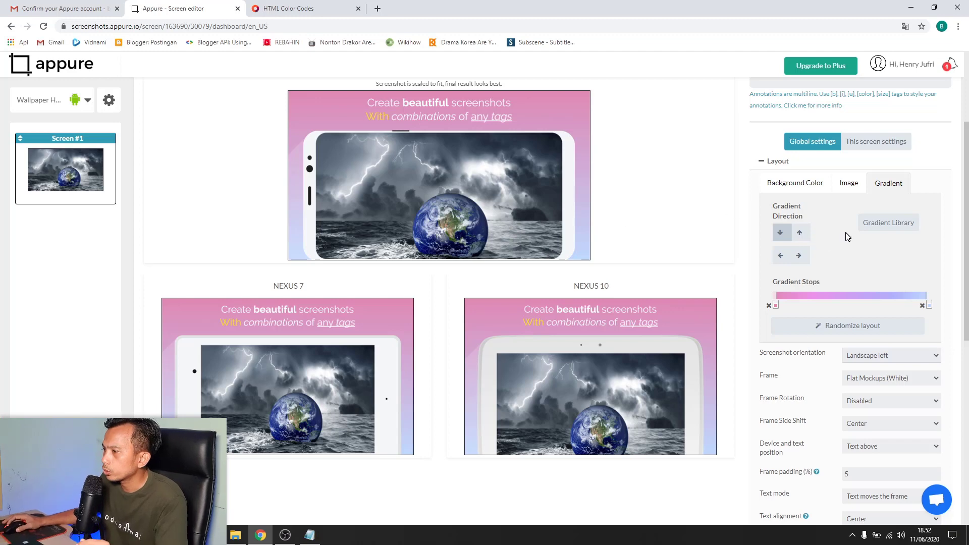
{"action": "scroll", "coordinate": [847, 236], "scroll_direction": "up", "scroll_amount": 3}
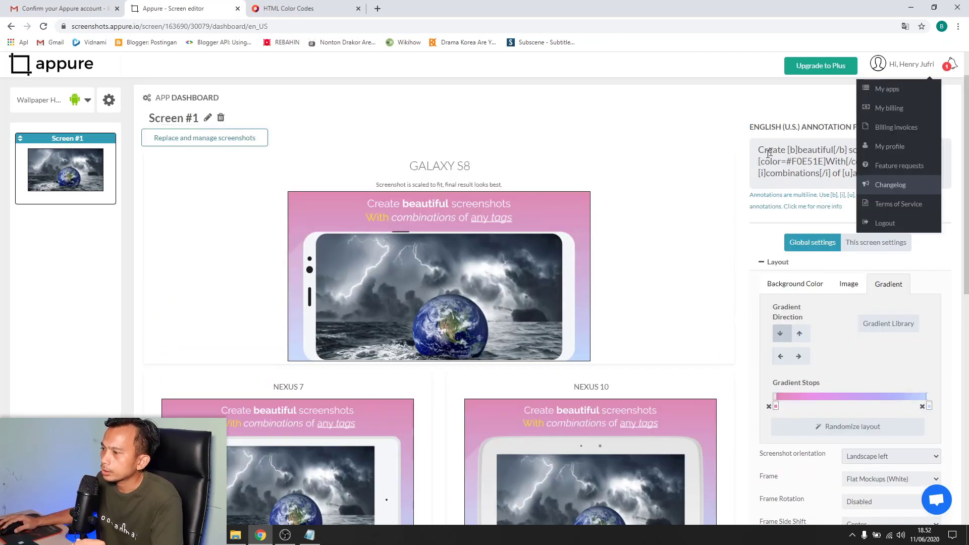
Replace 'Create' in the caption with 'Holaaaa'
{"action": "double_click", "coordinate": [776, 150]}
{"action": "left_click", "coordinate": [788, 150]}
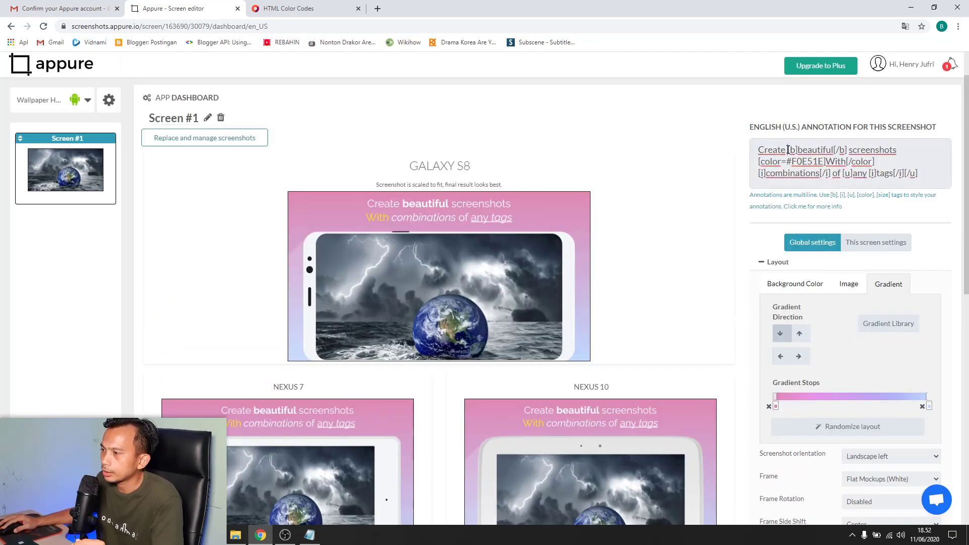
{"action": "left_click_drag", "start_coordinate": [785, 150], "coordinate": [755, 150]}
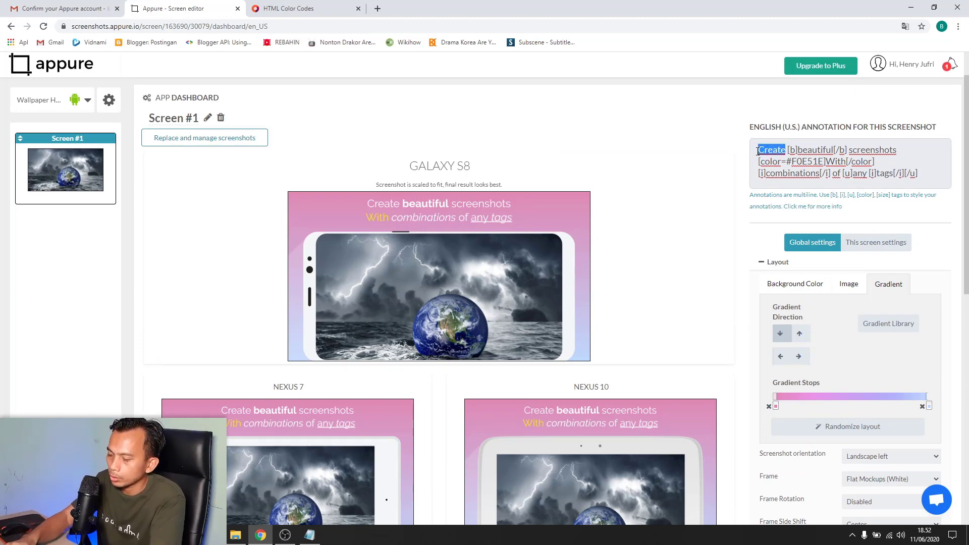
{"action": "type", "text": "H"}
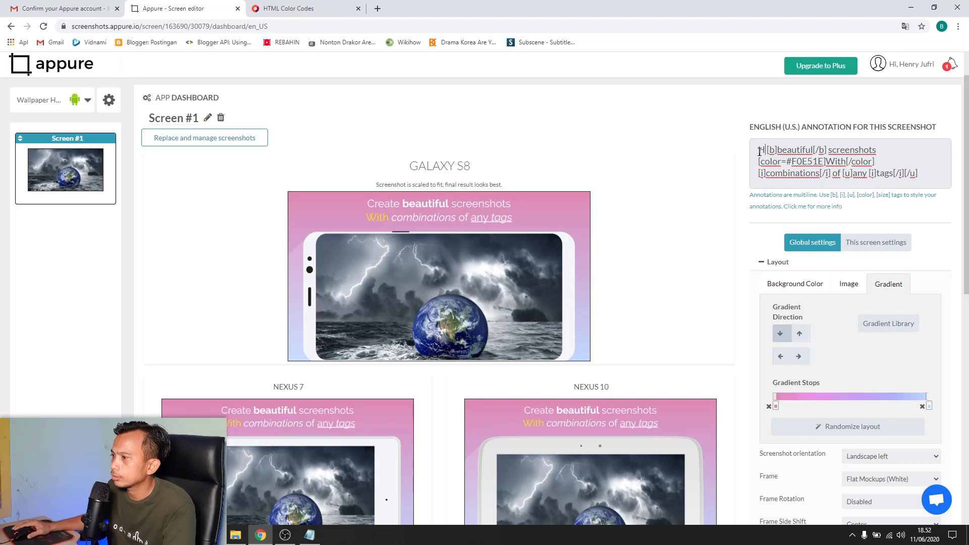
{"action": "type", "text": "olaaaa"}
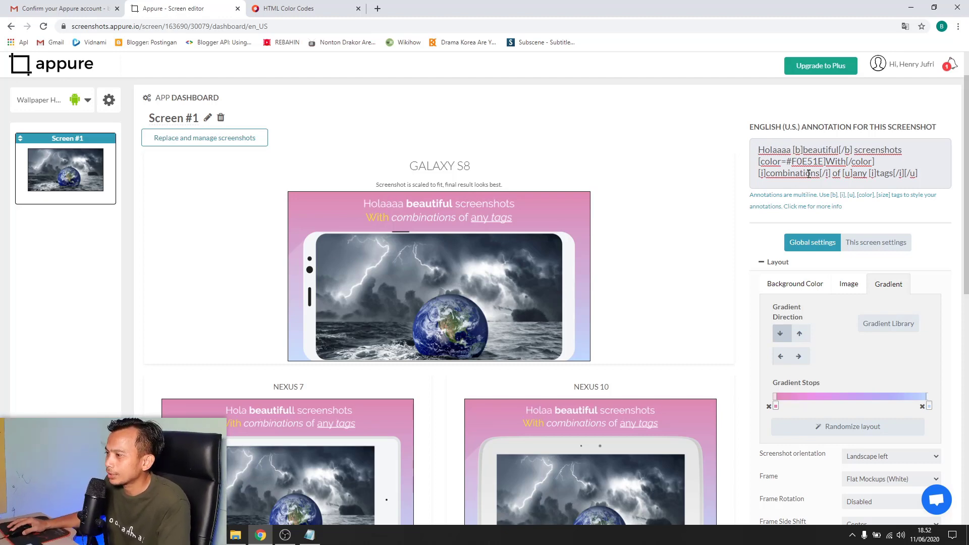
{"action": "scroll", "coordinate": [691, 233], "scroll_direction": "down", "scroll_amount": 1}
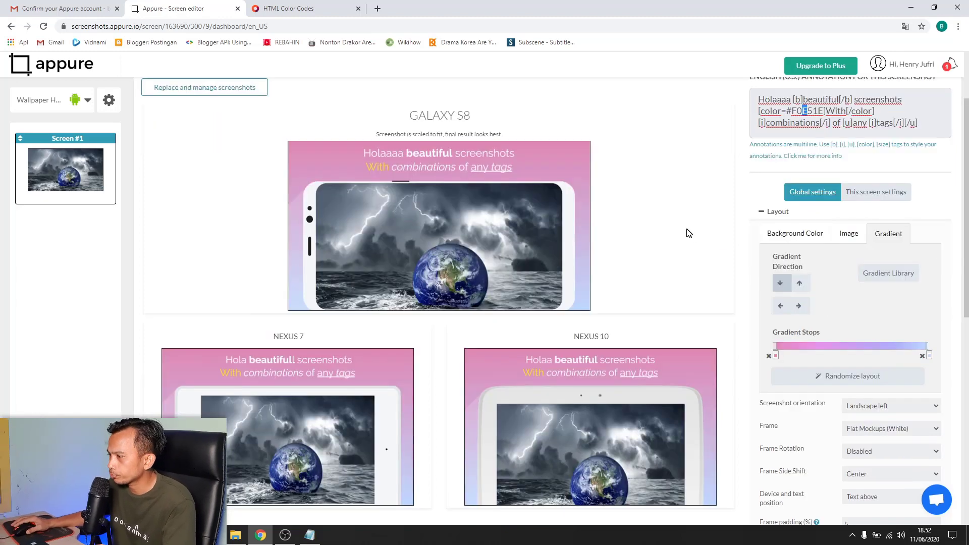
{"action": "scroll", "coordinate": [686, 231], "scroll_direction": "down", "scroll_amount": 1}
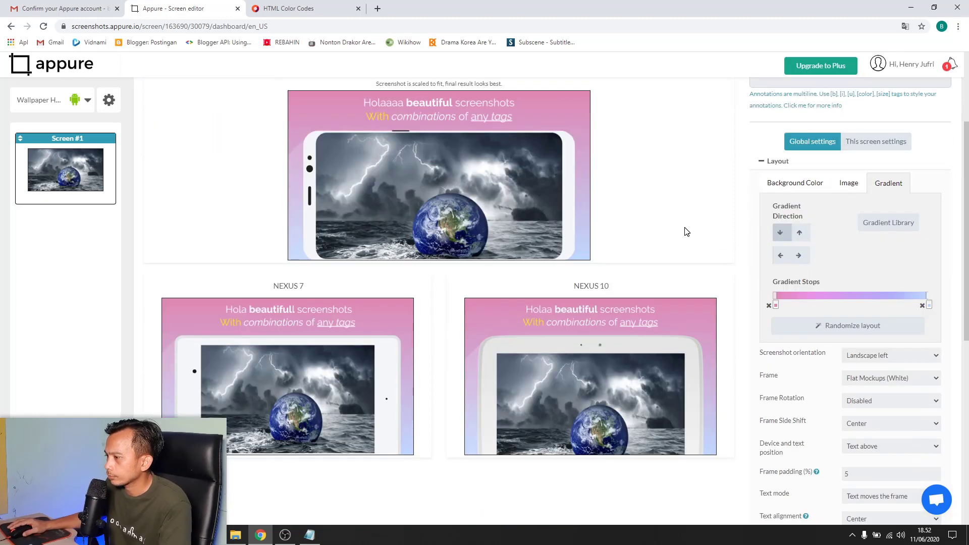
Set the device frame to Flat Mockups (White), after trying no frame and black real devices
{"action": "left_click", "coordinate": [915, 382]}
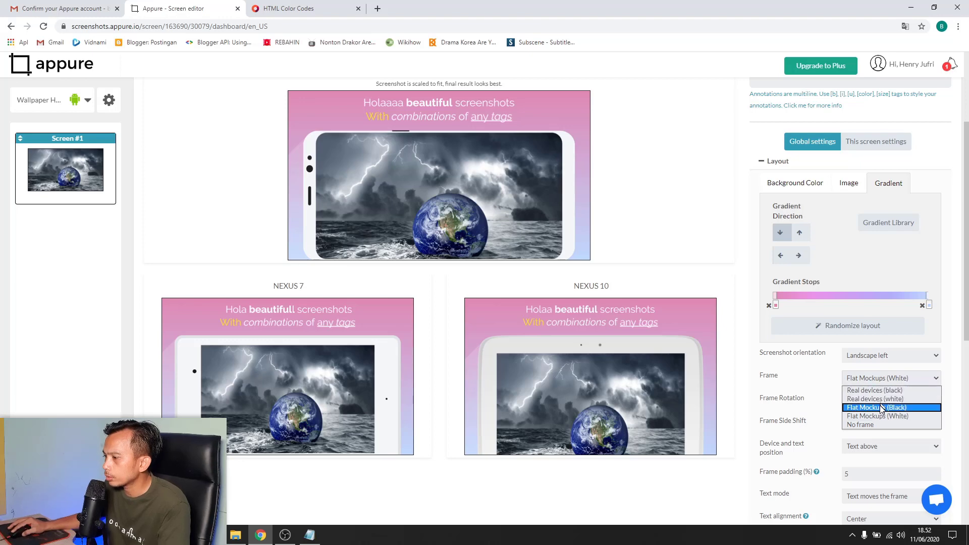
{"action": "left_click", "coordinate": [875, 426]}
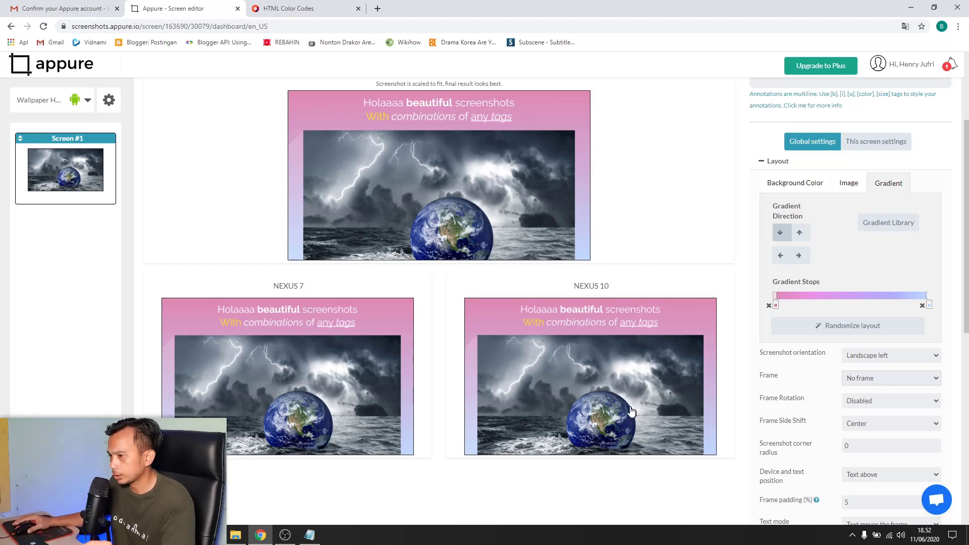
{"action": "left_click", "coordinate": [929, 378]}
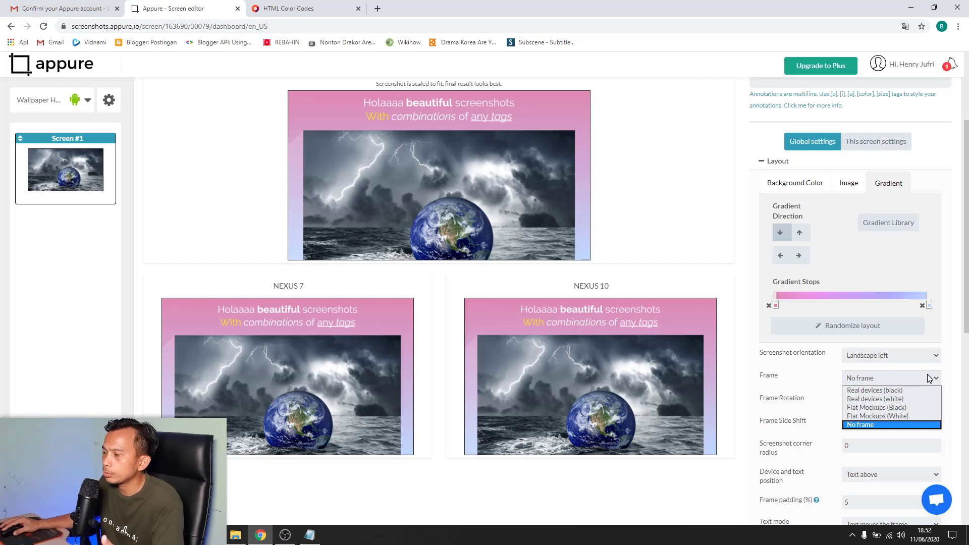
{"action": "left_click", "coordinate": [884, 391]}
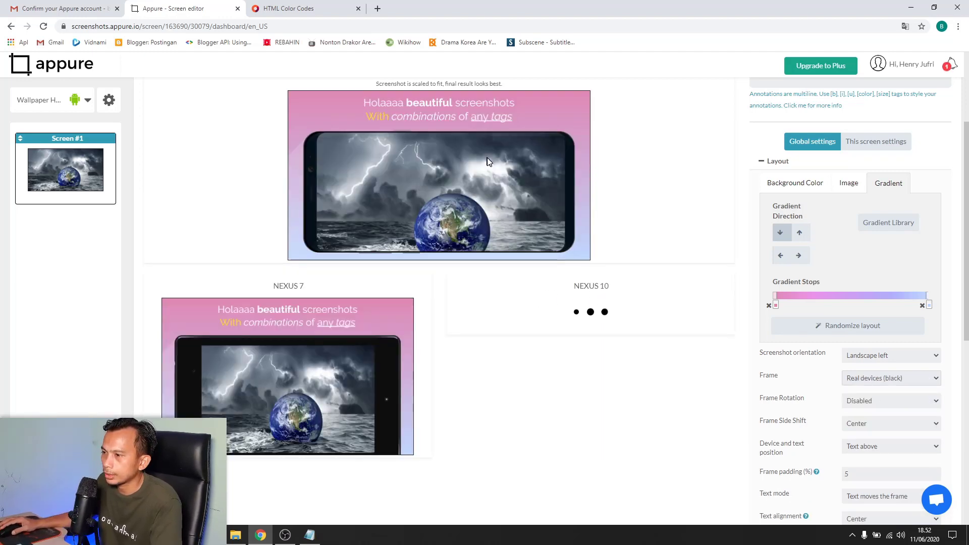
{"action": "left_click", "coordinate": [936, 379]}
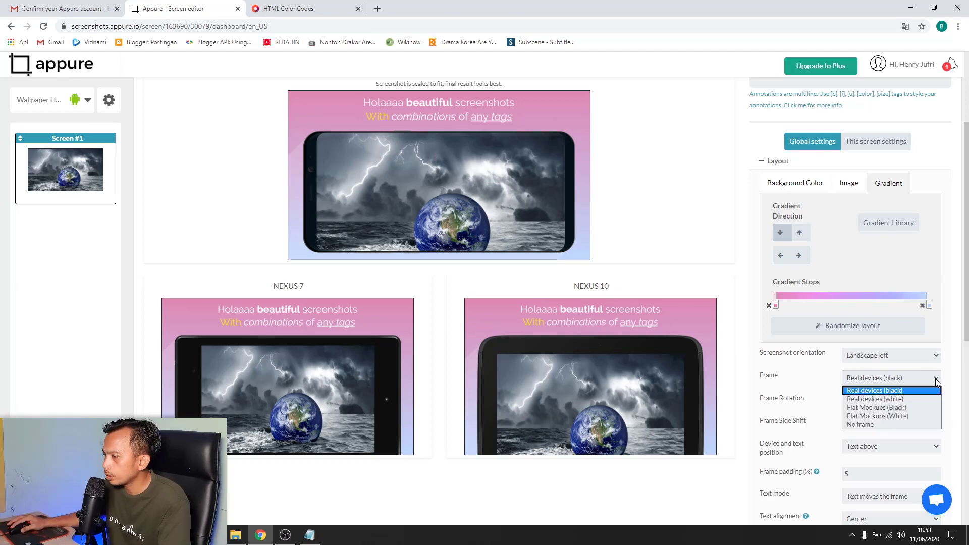
{"action": "left_click", "coordinate": [905, 417]}
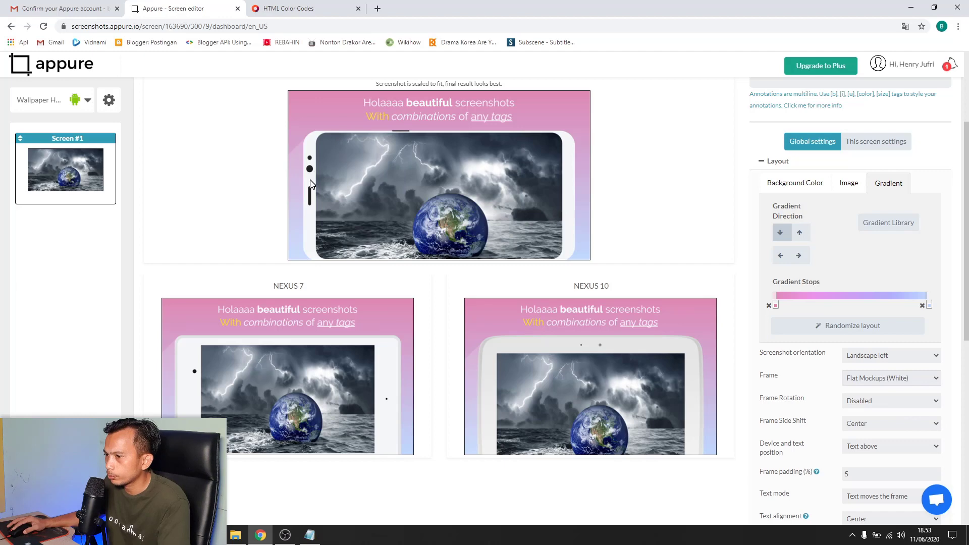
Recheck the screenshot orientation choices, keeping Landscape left
{"action": "left_click", "coordinate": [915, 381]}
{"action": "left_click", "coordinate": [926, 357]}
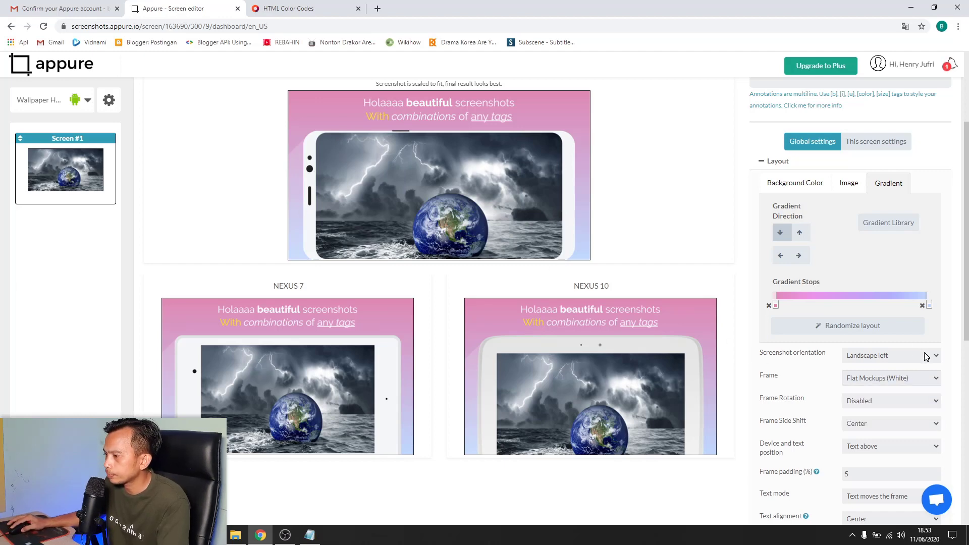
{"action": "left_click", "coordinate": [927, 357]}
{"action": "scroll", "coordinate": [953, 348], "scroll_direction": "down", "scroll_amount": 3}
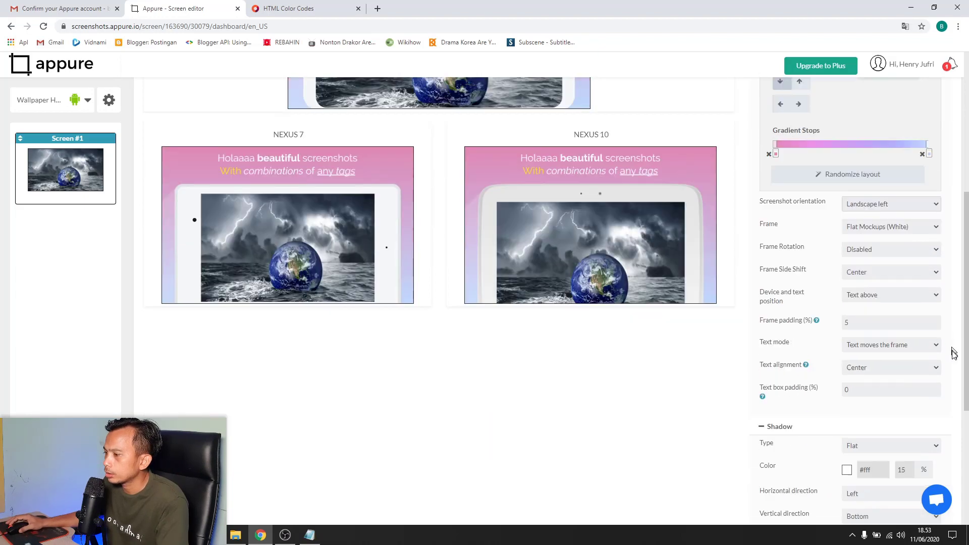
{"action": "scroll", "coordinate": [892, 299], "scroll_direction": "up", "scroll_amount": 6}
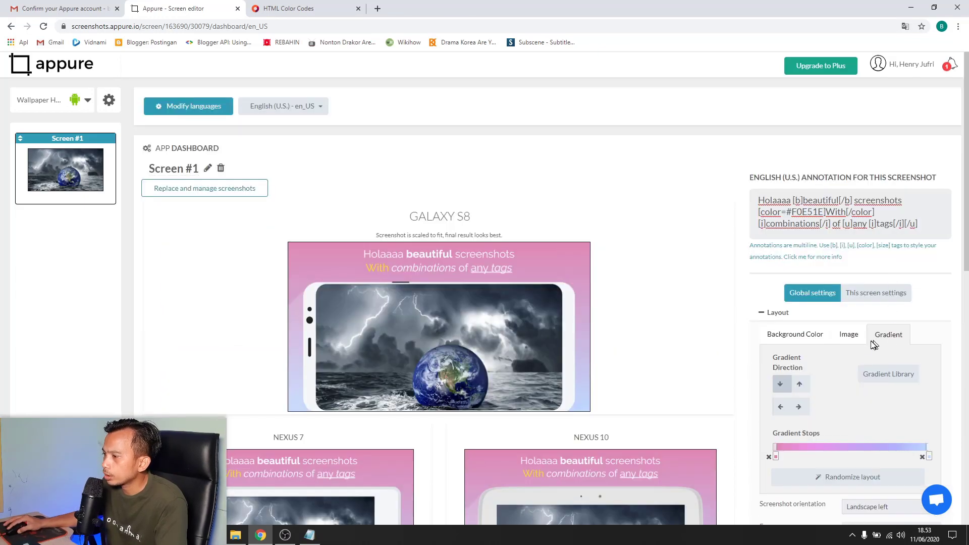
Switch the backdrop to a solid #0088cc background colour
{"action": "left_click", "coordinate": [790, 338]}
{"action": "left_click", "coordinate": [821, 362]}
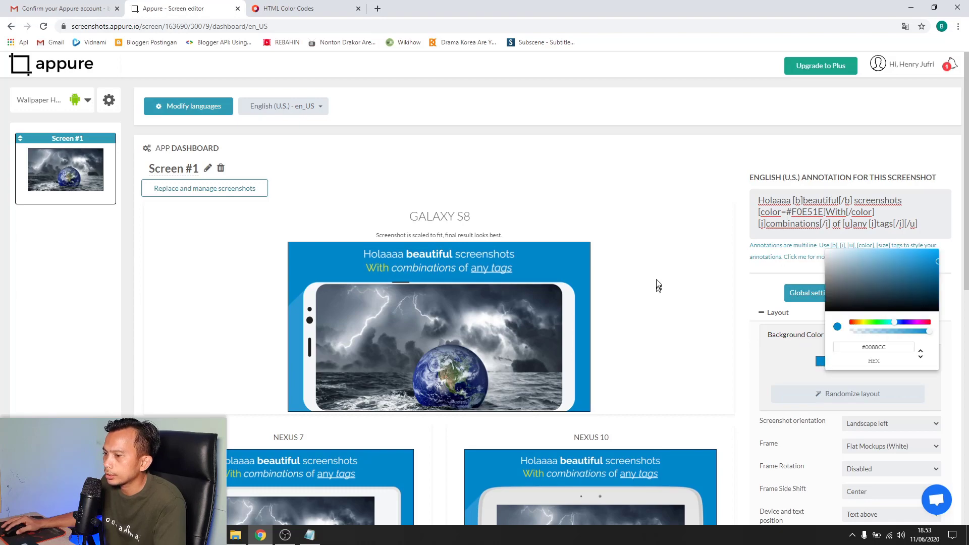
{"action": "left_click", "coordinate": [652, 260]}
Review the Shadow, Font and Other options settings, expanding the extra border settings
{"action": "scroll", "coordinate": [648, 197], "scroll_direction": "down", "scroll_amount": 4}
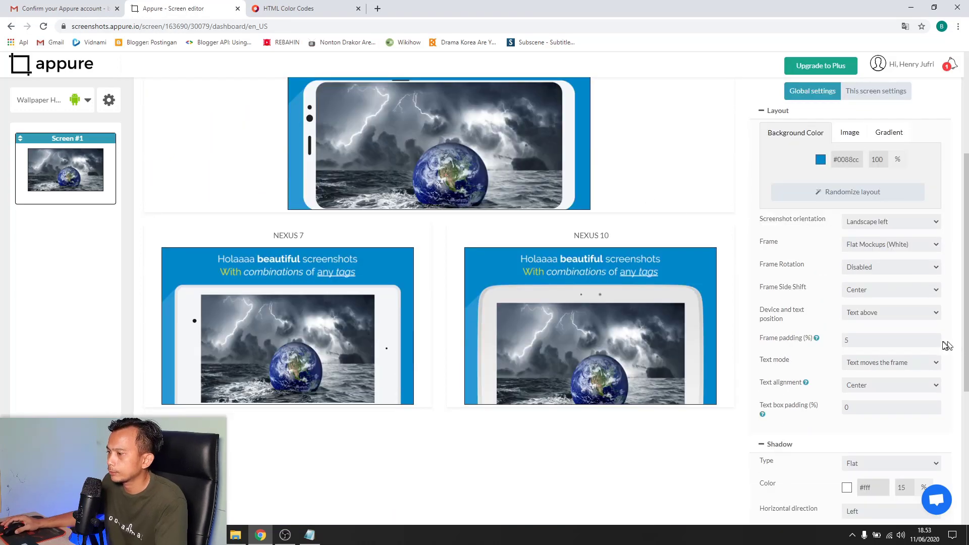
{"action": "scroll", "coordinate": [911, 350], "scroll_direction": "down", "scroll_amount": 1}
{"action": "scroll", "coordinate": [588, 288], "scroll_direction": "up", "scroll_amount": 5}
{"action": "scroll", "coordinate": [556, 266], "scroll_direction": "down", "scroll_amount": 2}
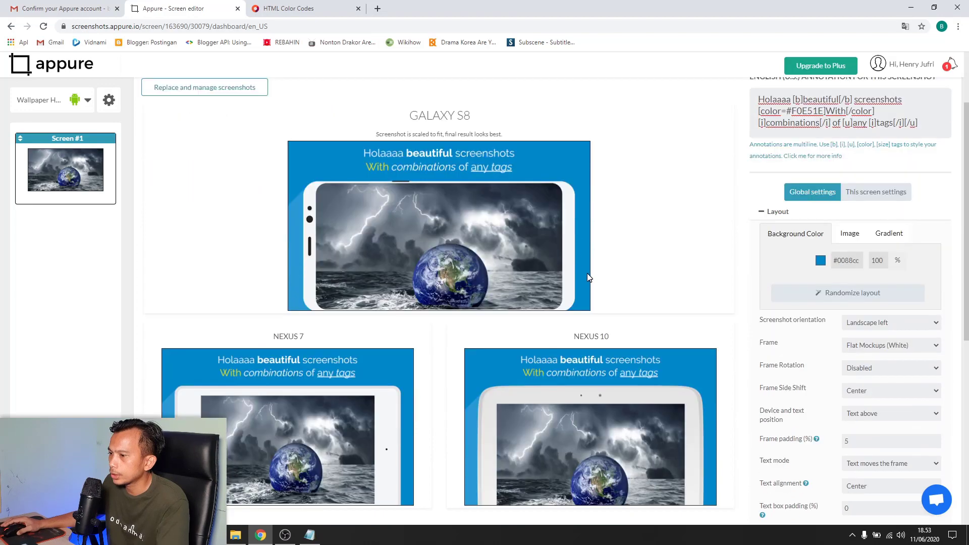
{"action": "scroll", "coordinate": [635, 252], "scroll_direction": "down", "scroll_amount": 1}
{"action": "scroll", "coordinate": [956, 433], "scroll_direction": "down", "scroll_amount": 3}
{"action": "scroll", "coordinate": [939, 454], "scroll_direction": "down", "scroll_amount": 3}
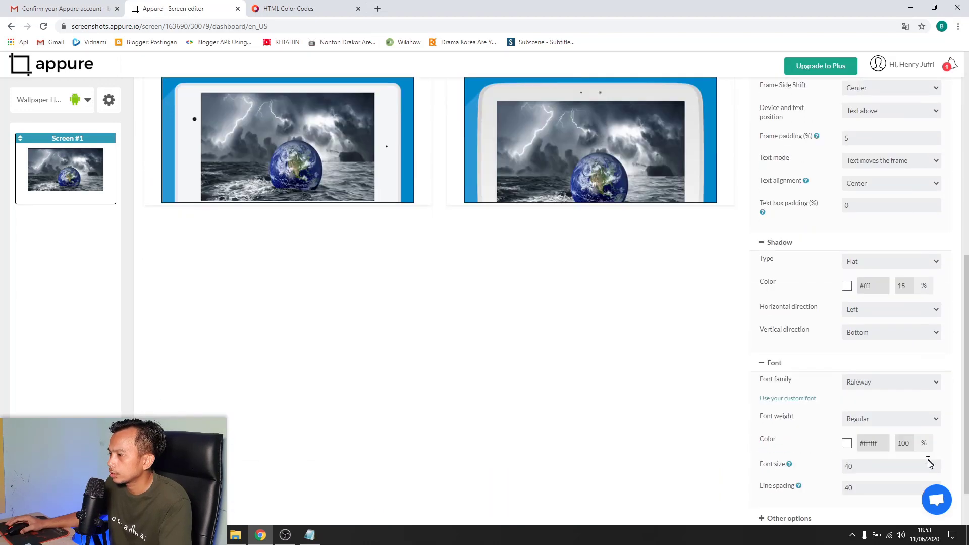
{"action": "left_click", "coordinate": [802, 458]}
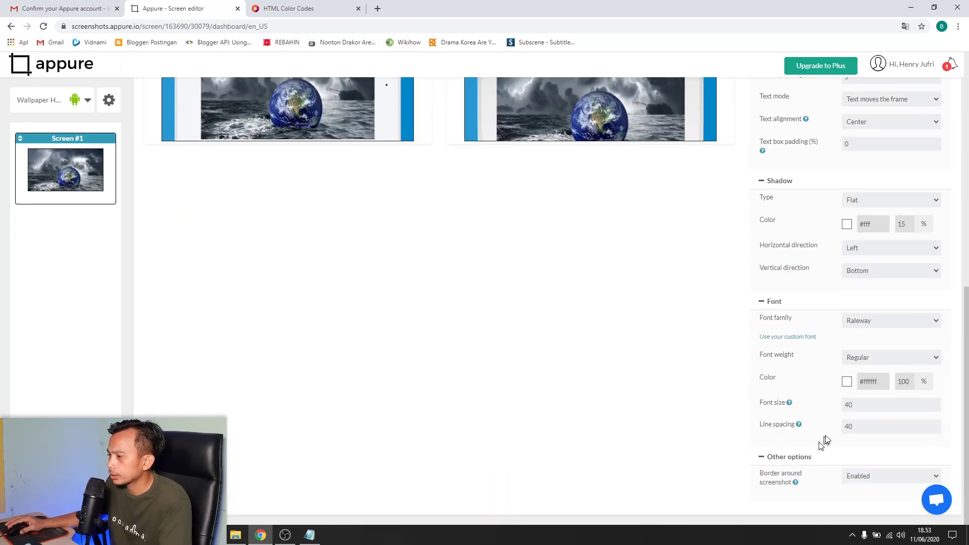
{"action": "scroll", "coordinate": [901, 416], "scroll_direction": "up", "scroll_amount": 4}
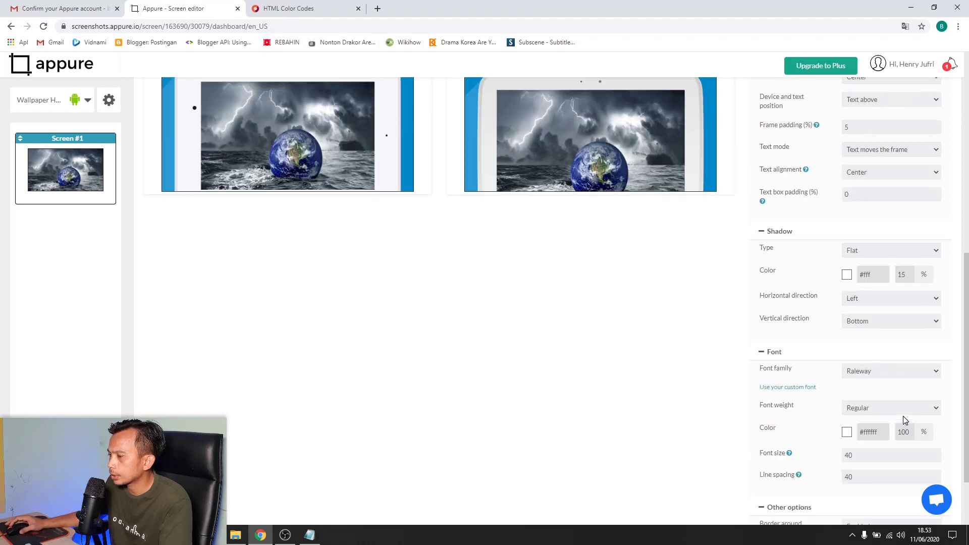
{"action": "scroll", "coordinate": [898, 414], "scroll_direction": "up", "scroll_amount": 2}
{"action": "scroll", "coordinate": [899, 414], "scroll_direction": "up", "scroll_amount": 3}
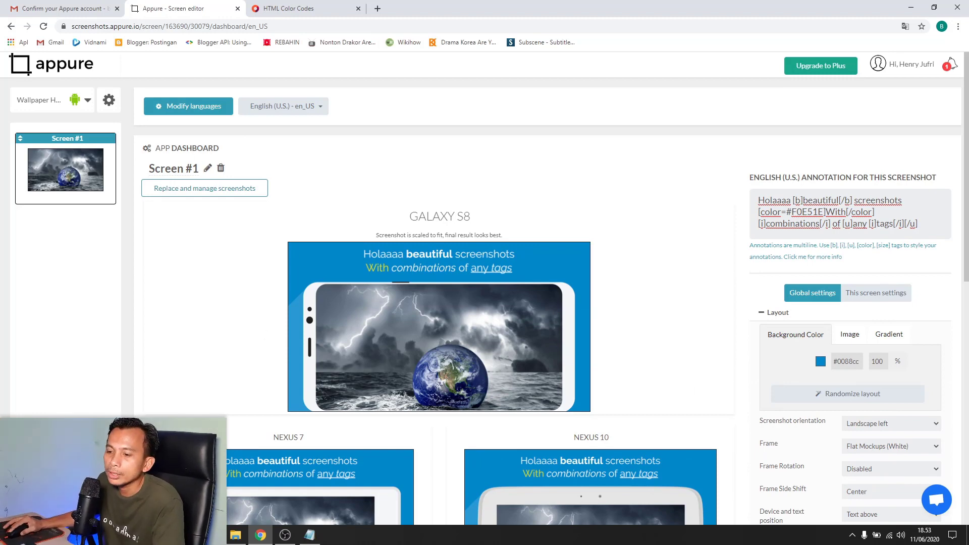
Add Screen #2 and upload the lanskape-3 Google image to it
{"action": "left_click", "coordinate": [65, 257]}
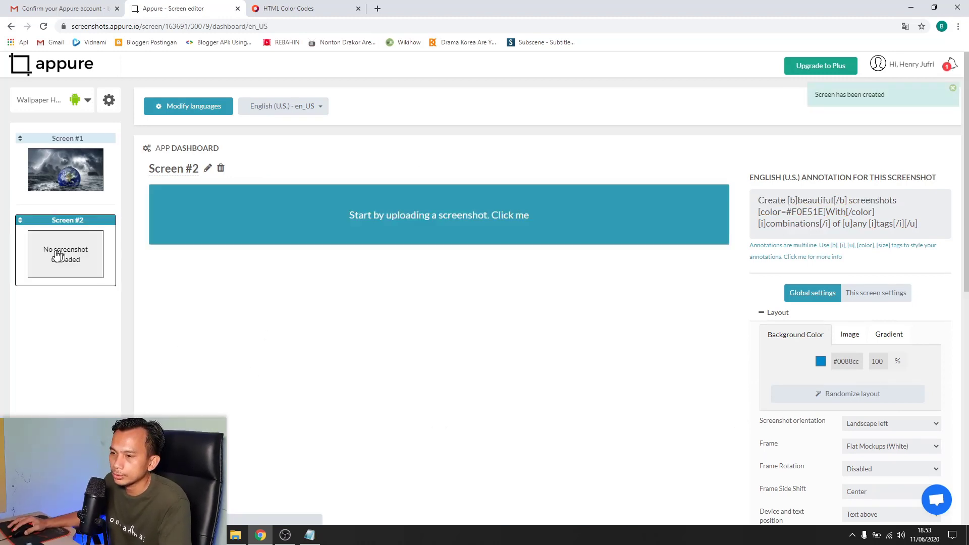
{"action": "left_click", "coordinate": [501, 220]}
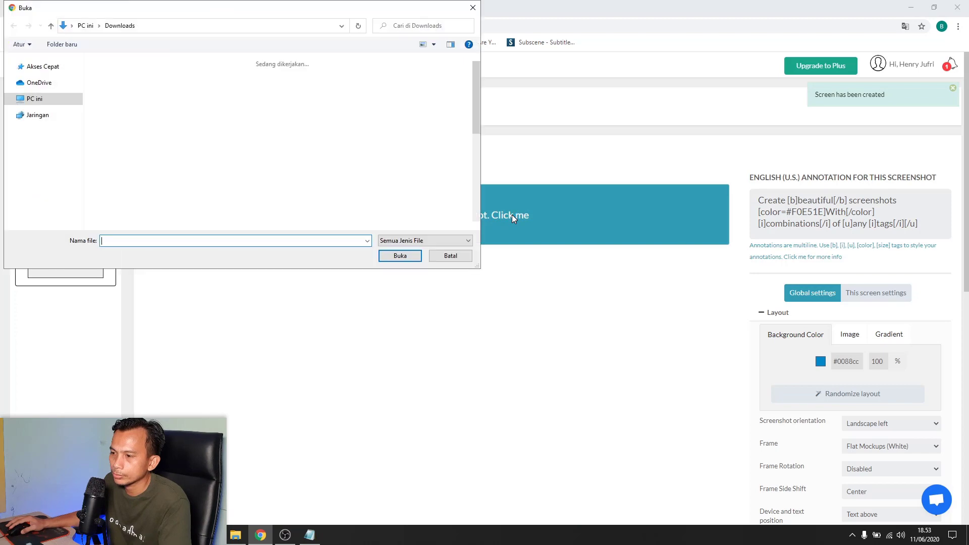
{"action": "left_click", "coordinate": [230, 108]}
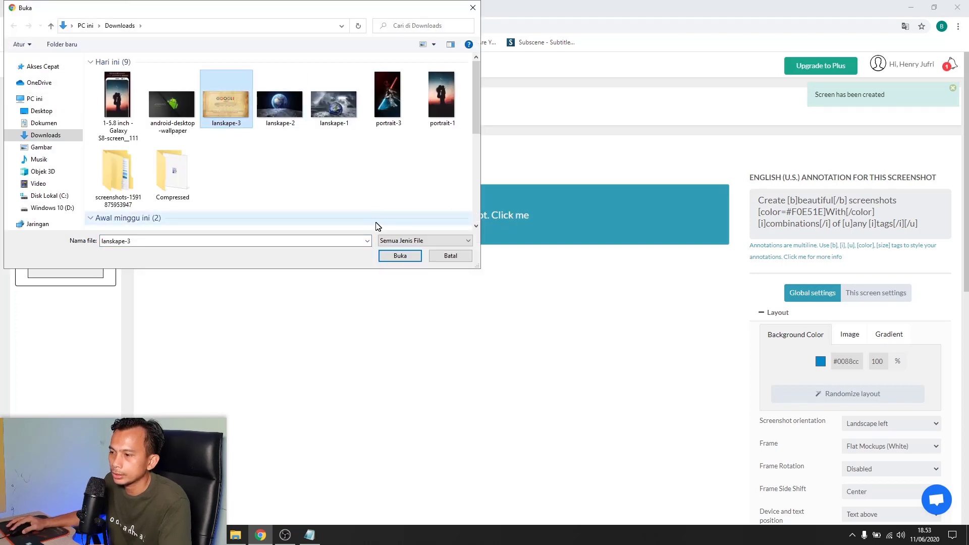
{"action": "left_click", "coordinate": [400, 256]}
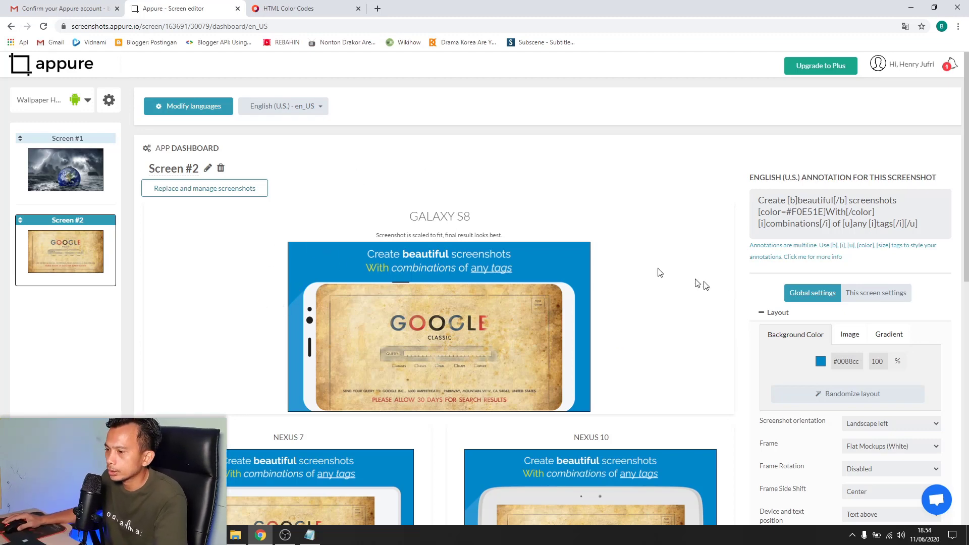
{"action": "scroll", "coordinate": [664, 324], "scroll_direction": "down", "scroll_amount": 3}
{"action": "scroll", "coordinate": [444, 298], "scroll_direction": "up", "scroll_amount": 3}
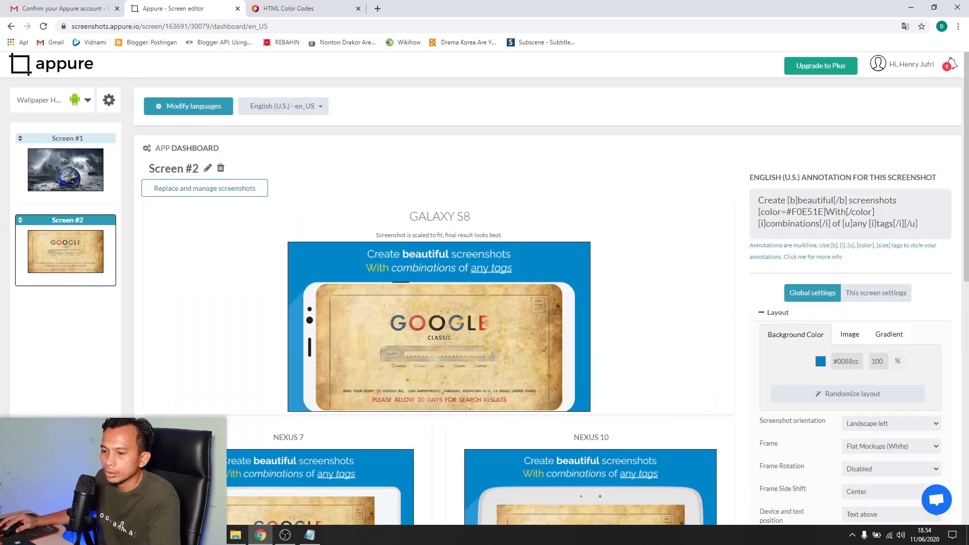
Add Screen #3 with the lanskape-2 Earth-over-moon image, then compare it with Screen #2
{"action": "left_click", "coordinate": [66, 438]}
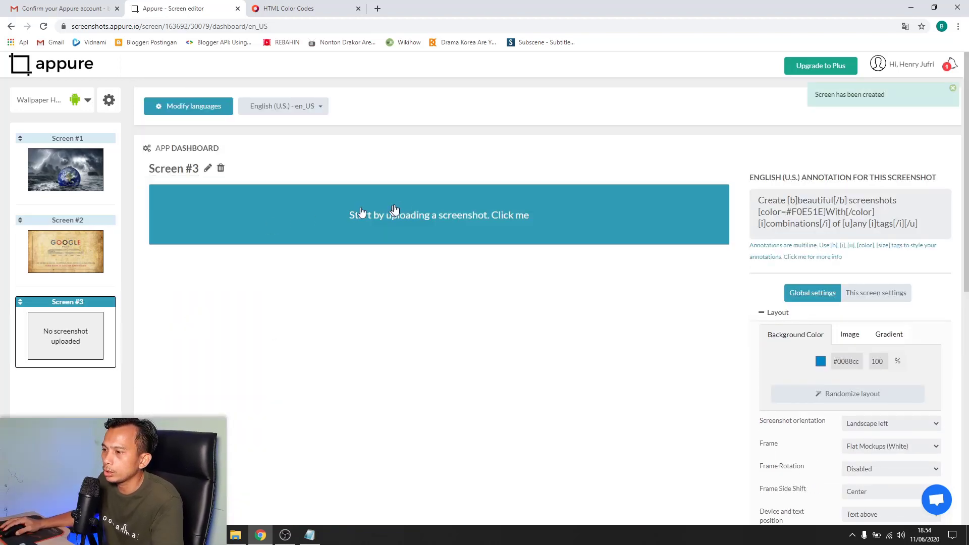
{"action": "left_click", "coordinate": [505, 221]}
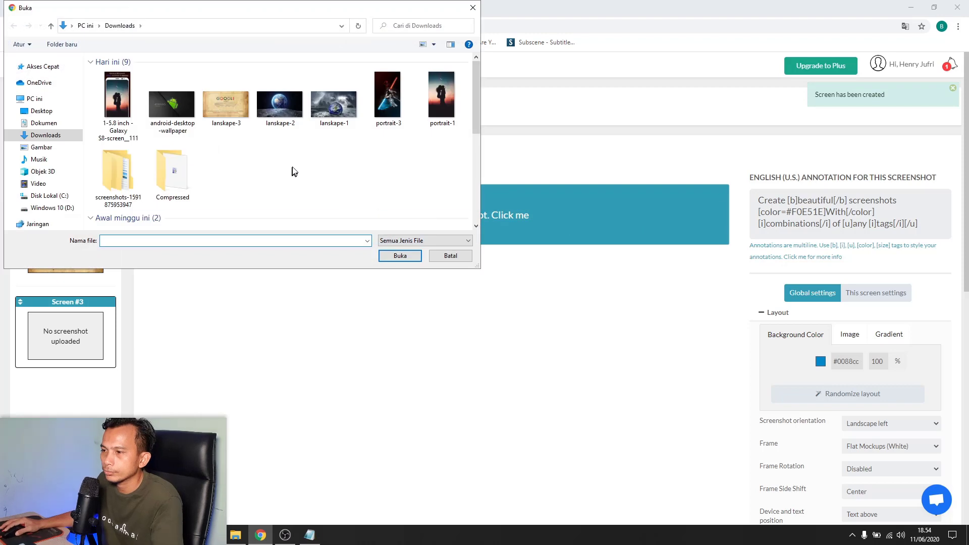
{"action": "left_click", "coordinate": [278, 101]}
{"action": "left_click", "coordinate": [412, 256]}
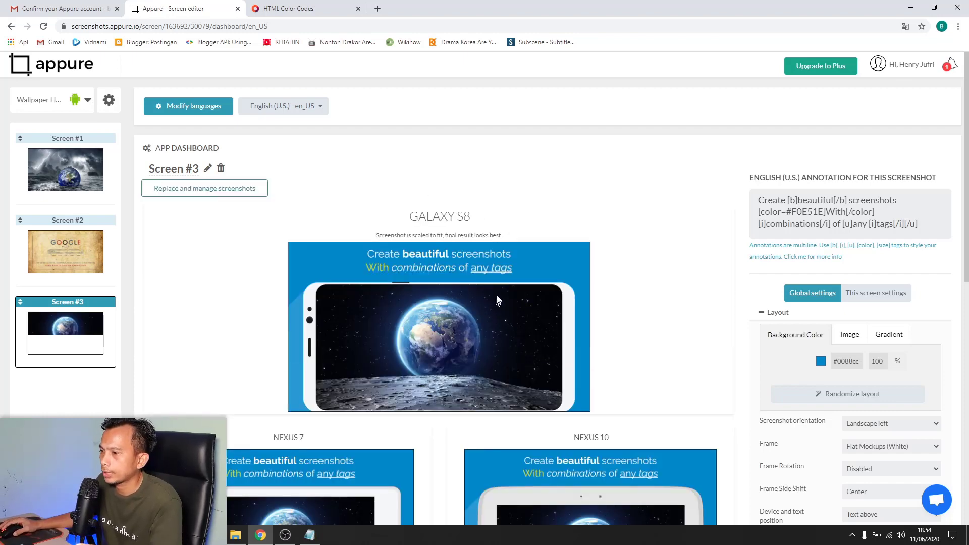
{"action": "scroll", "coordinate": [525, 313], "scroll_direction": "down", "scroll_amount": 3}
{"action": "scroll", "coordinate": [550, 322], "scroll_direction": "up", "scroll_amount": 1}
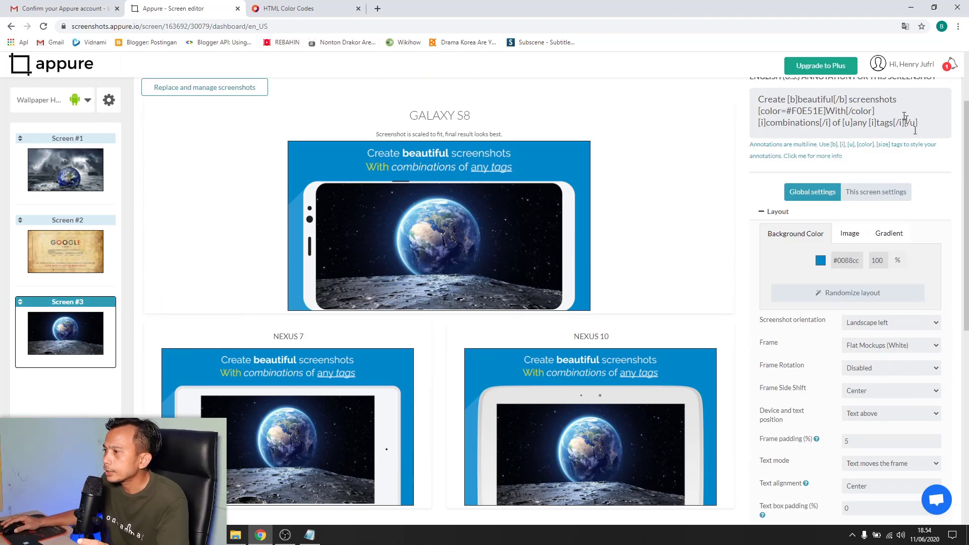
{"action": "left_click", "coordinate": [108, 258]}
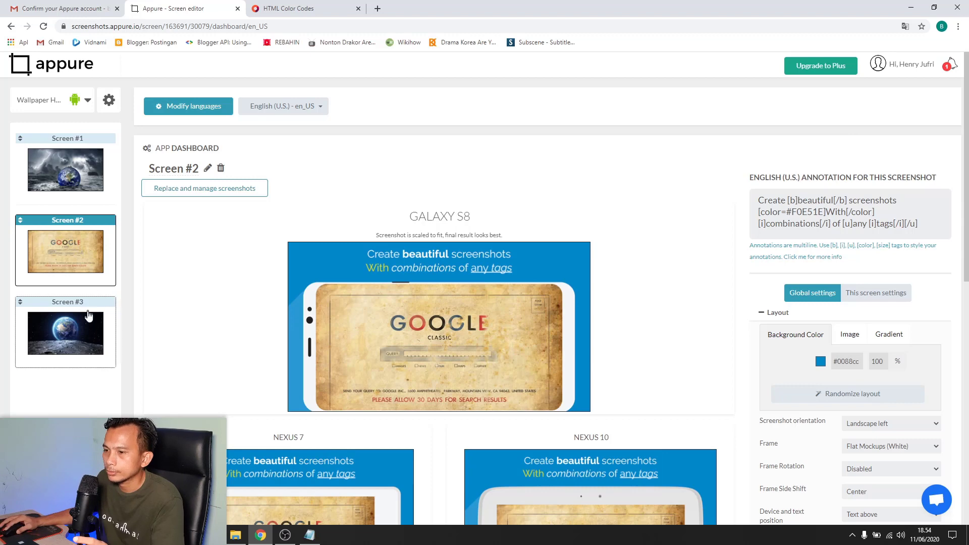
{"action": "left_click", "coordinate": [76, 335]}
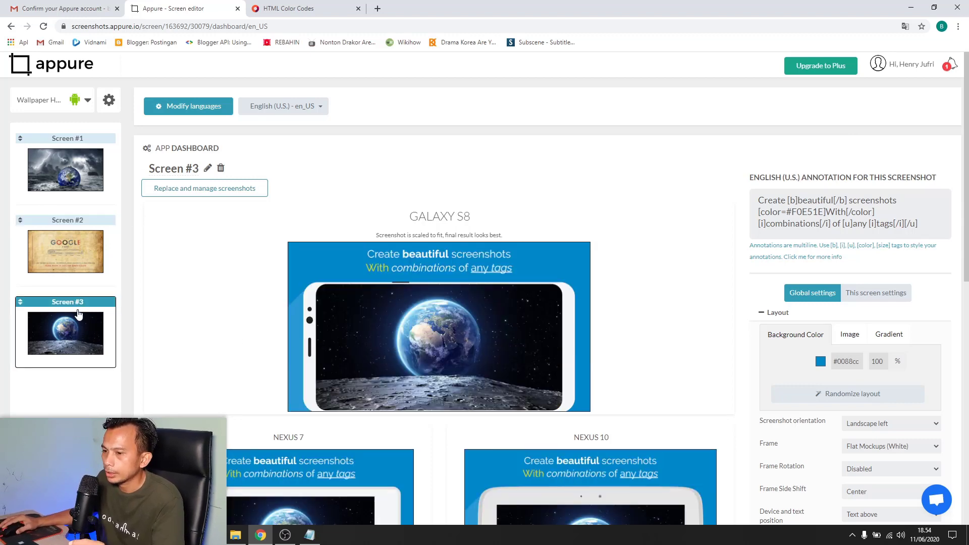
Replace 'Create' with 'Ayooooo' in Screen #3's caption and select the F0E11E colour code
{"action": "double_click", "coordinate": [783, 204]}
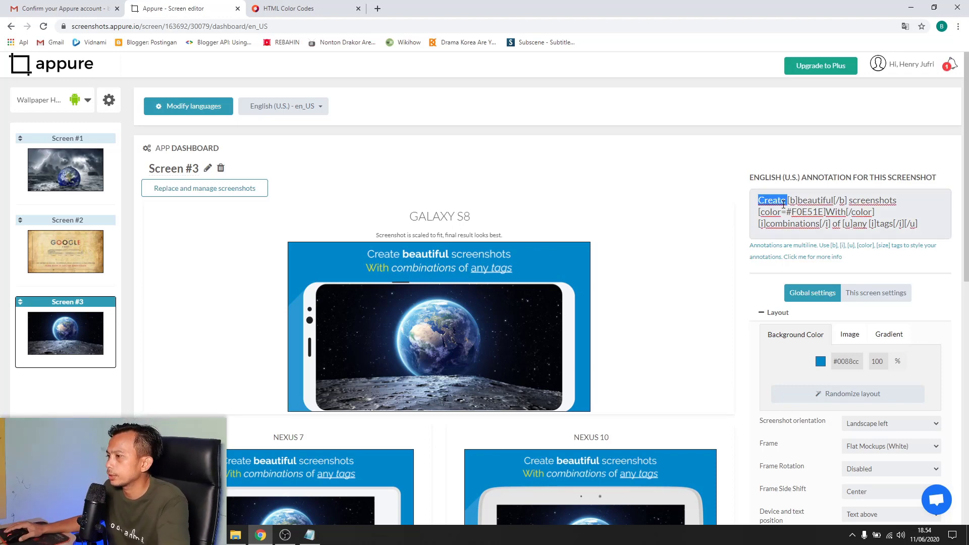
{"action": "type", "text": "Ayooooo"}
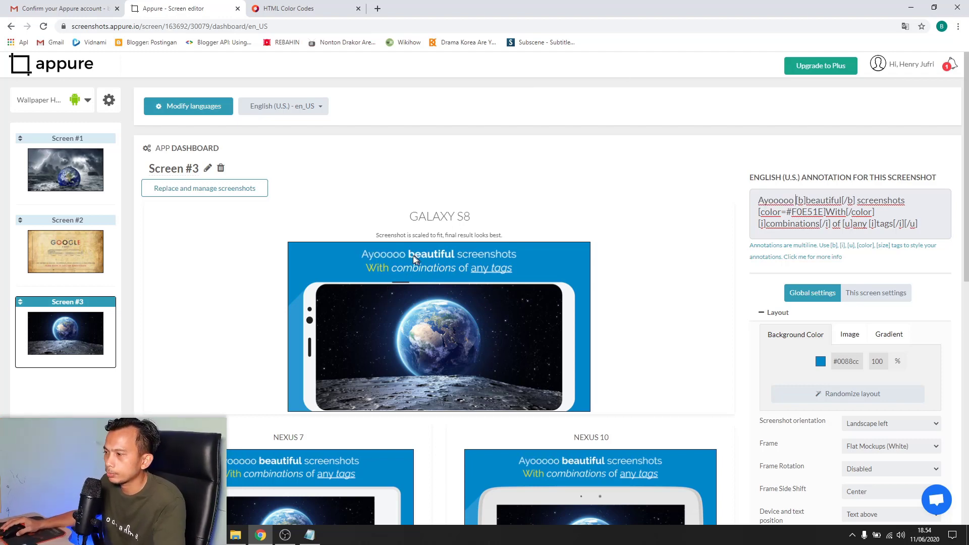
{"action": "double_click", "coordinate": [810, 213]}
Pick amber #F1AB0B (RGB 241, 171, 11) in HTML Color Codes and select its hex code
{"action": "left_click", "coordinate": [308, 10]}
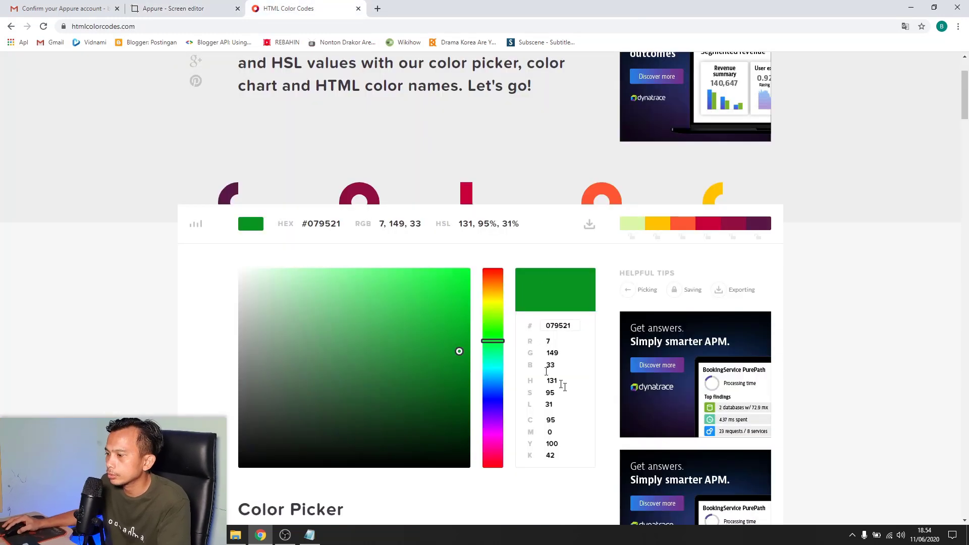
{"action": "left_click", "coordinate": [328, 364]}
{"action": "left_click", "coordinate": [494, 291]}
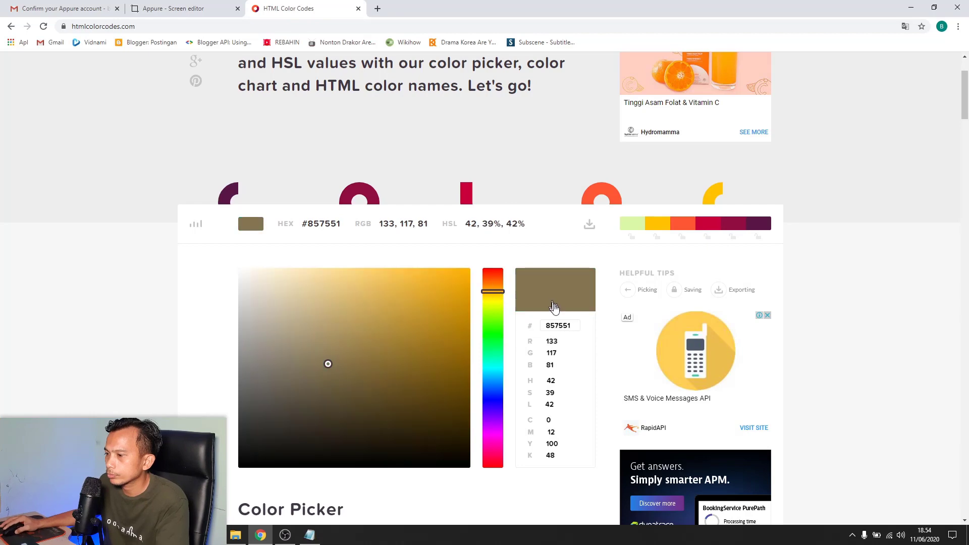
{"action": "left_click", "coordinate": [460, 280]}
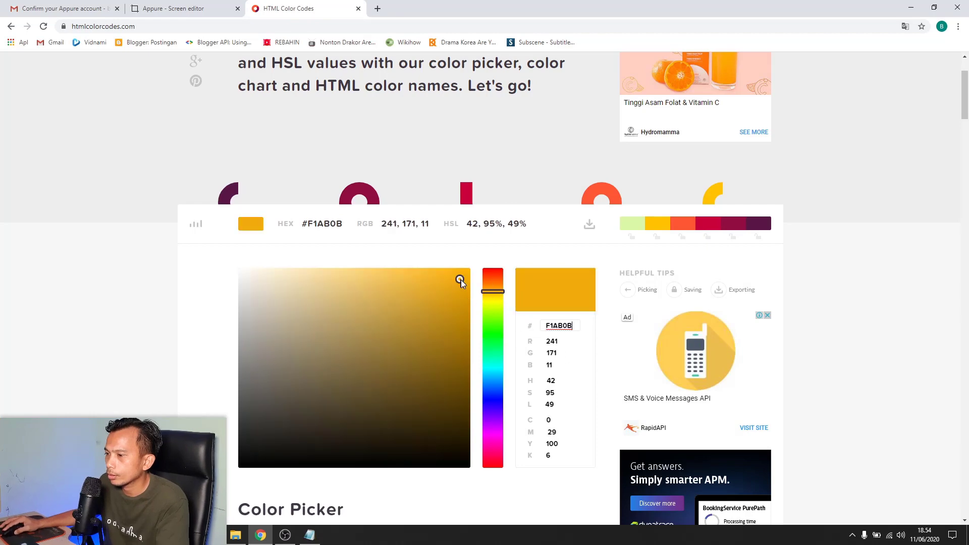
{"action": "double_click", "coordinate": [558, 326]}
{"action": "key", "text": "ctrl+c"}
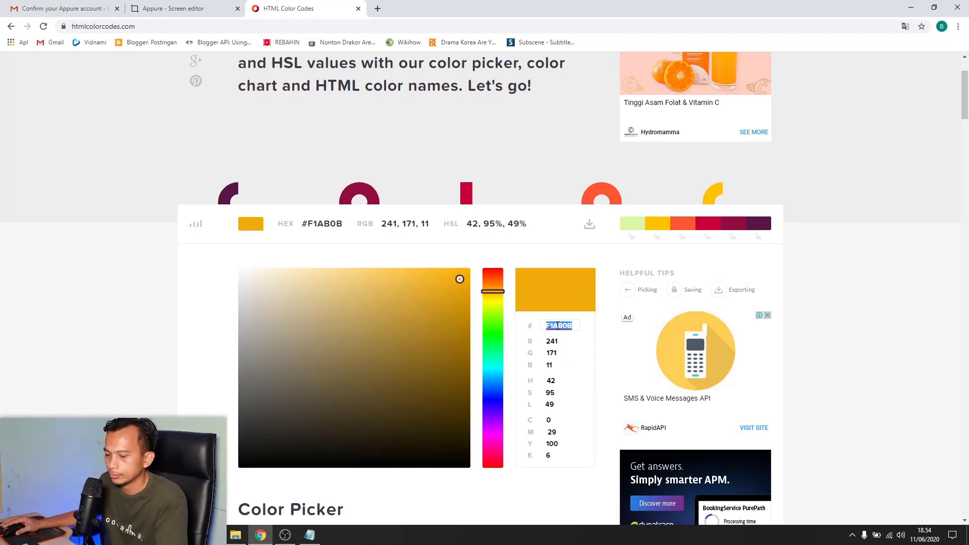
{"action": "left_click", "coordinate": [181, 6]}
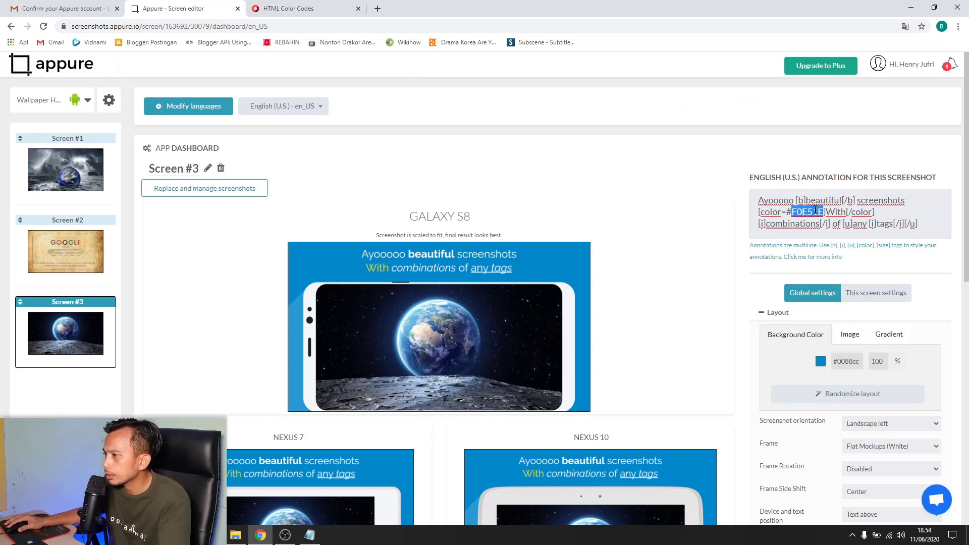
Paste F1AB0B into the caption's [color=] tag so 'With' turns amber
{"action": "key", "text": "ctrl+v"}
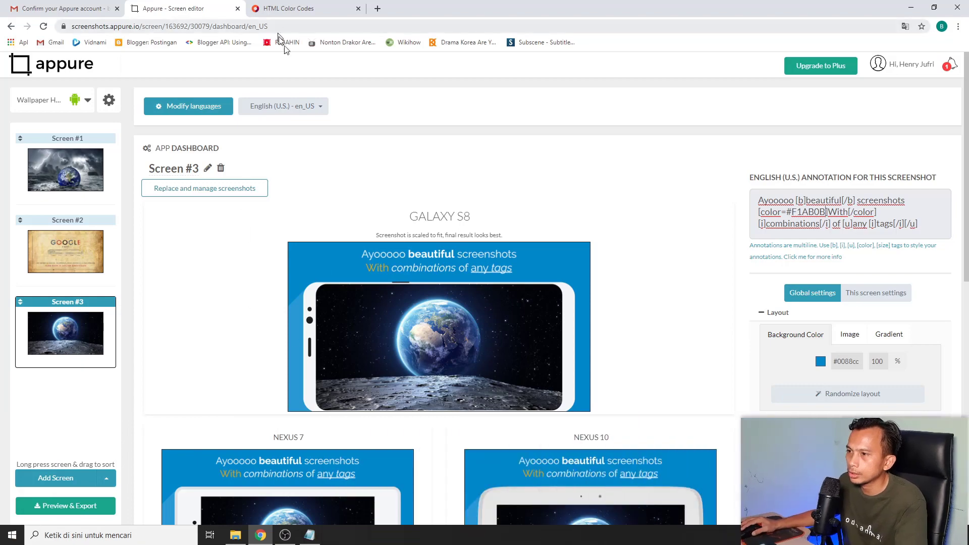
{"action": "left_click", "coordinate": [285, 8]}
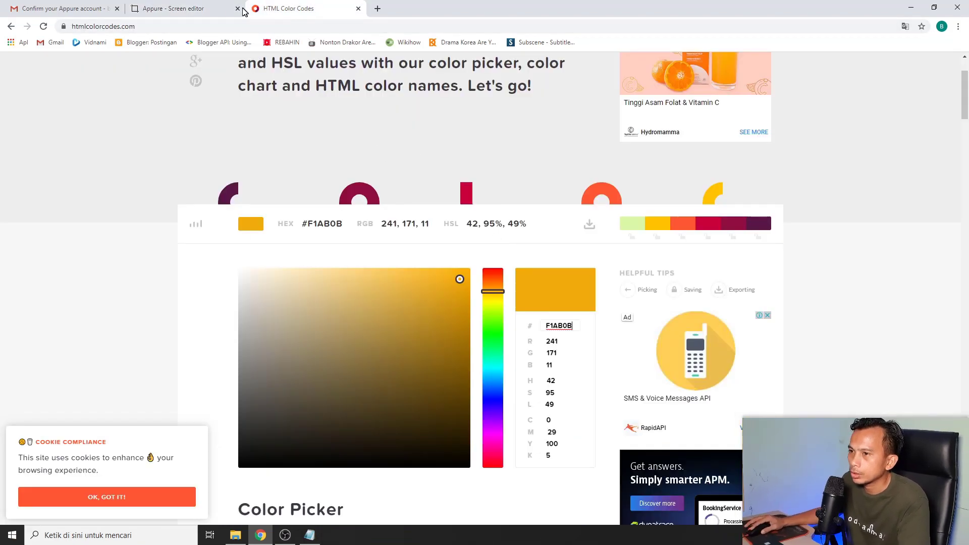
{"action": "left_click", "coordinate": [200, 8]}
{"action": "scroll", "coordinate": [690, 307], "scroll_direction": "down", "scroll_amount": 4}
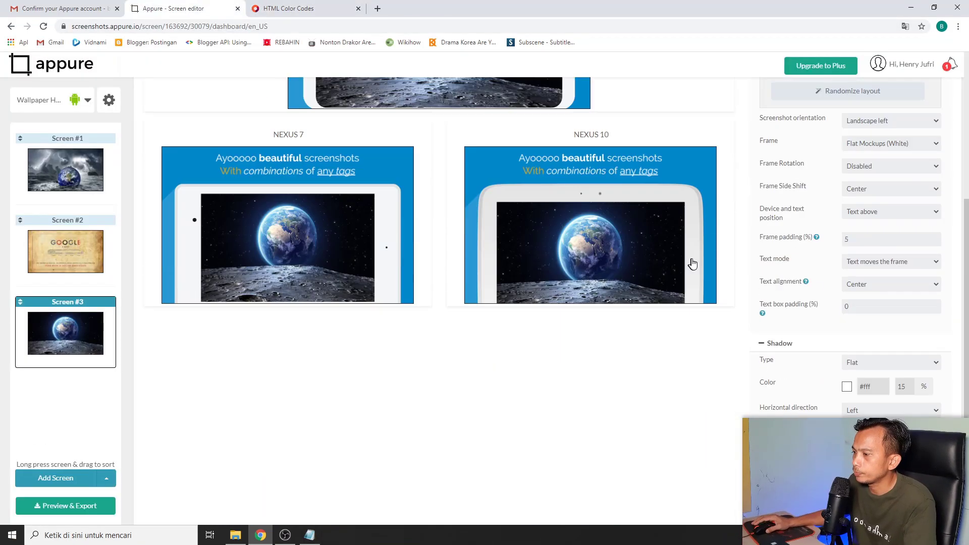
{"action": "scroll", "coordinate": [484, 228], "scroll_direction": "up", "scroll_amount": 2}
{"action": "scroll", "coordinate": [702, 317], "scroll_direction": "down", "scroll_amount": 8}
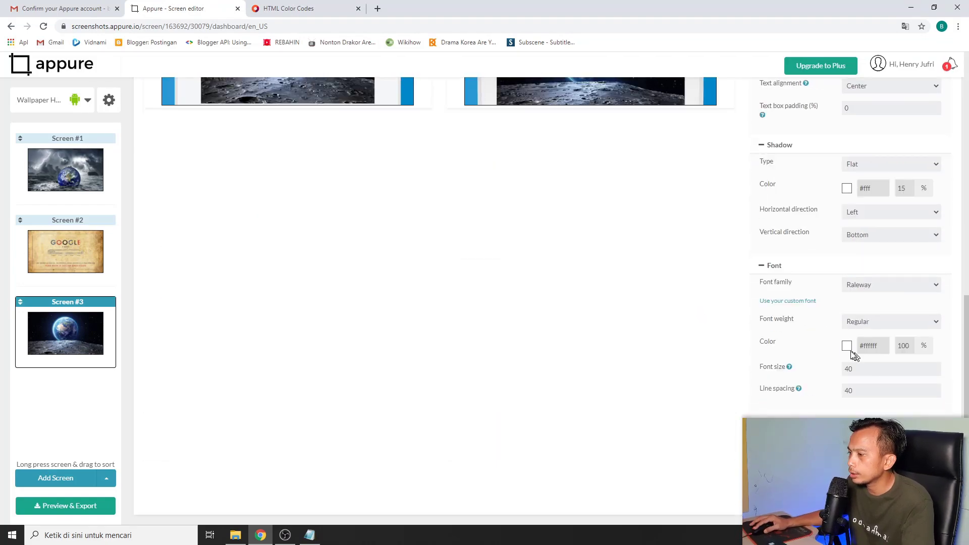
Choose a colour from the caption's Font color picker for Screen #3
{"action": "left_click", "coordinate": [847, 347]}
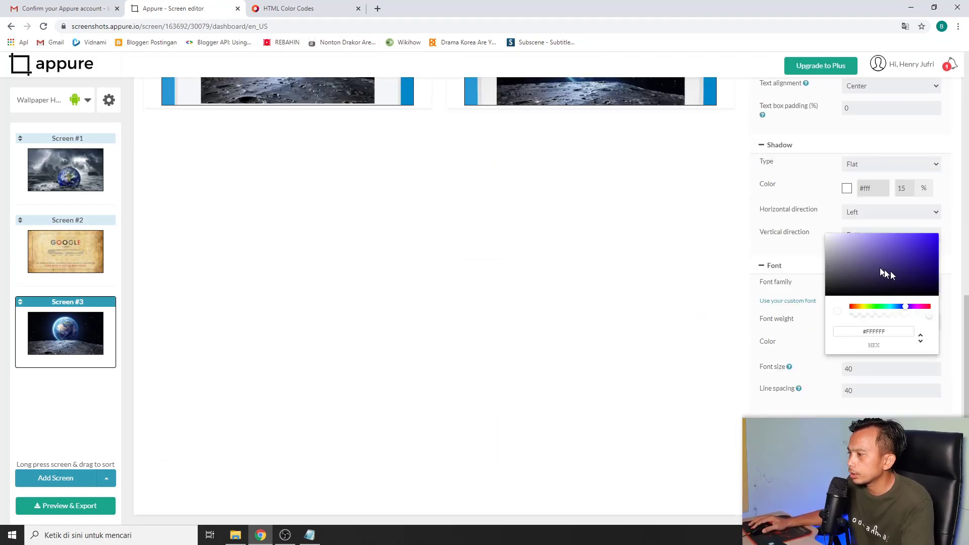
{"action": "left_click", "coordinate": [909, 291]}
{"action": "scroll", "coordinate": [596, 308], "scroll_direction": "up", "scroll_amount": 4}
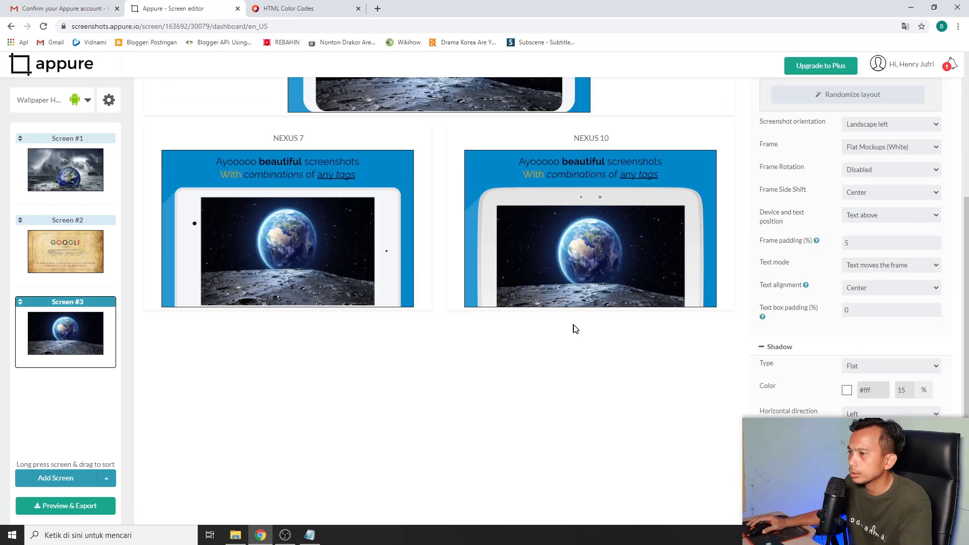
{"action": "scroll", "coordinate": [574, 329], "scroll_direction": "up", "scroll_amount": 2}
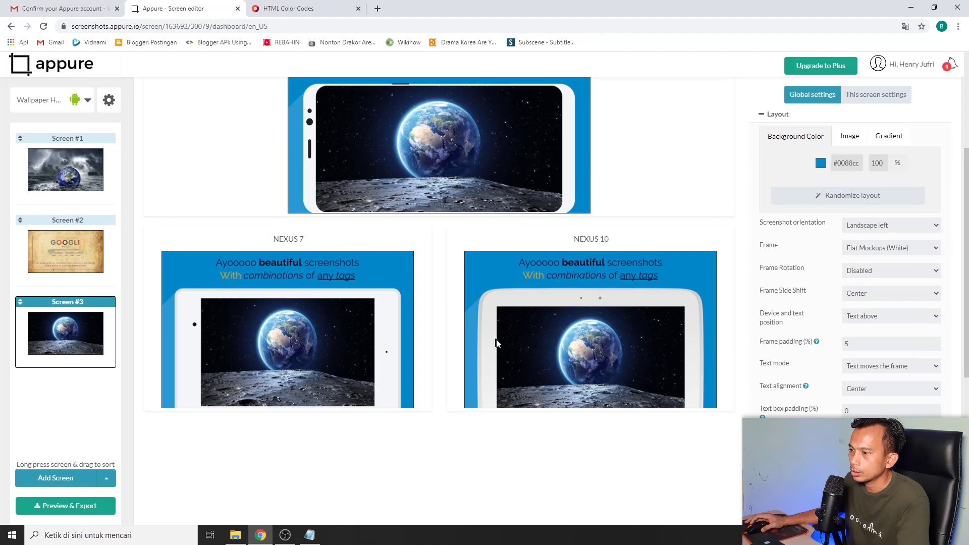
{"action": "scroll", "coordinate": [586, 313], "scroll_direction": "up", "scroll_amount": 4}
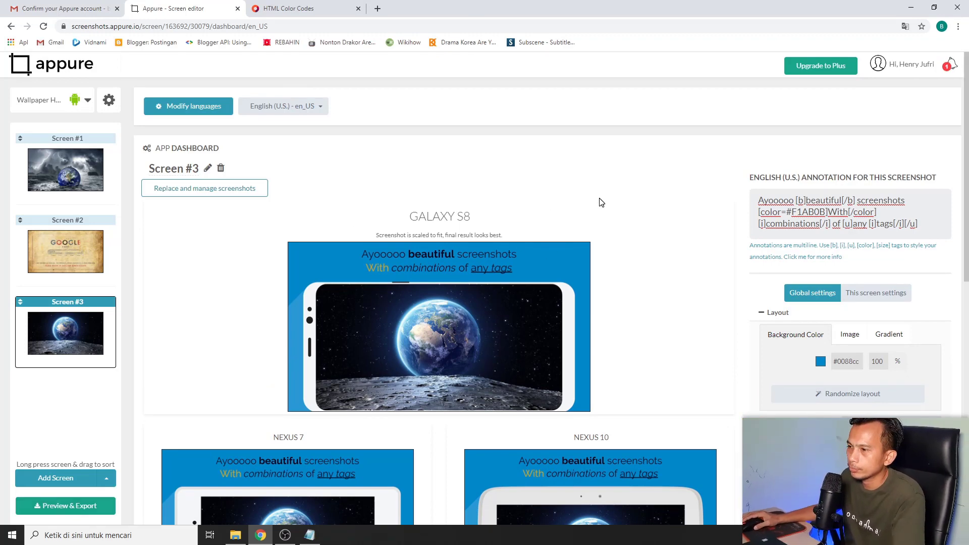
{"action": "left_click", "coordinate": [68, 507]}
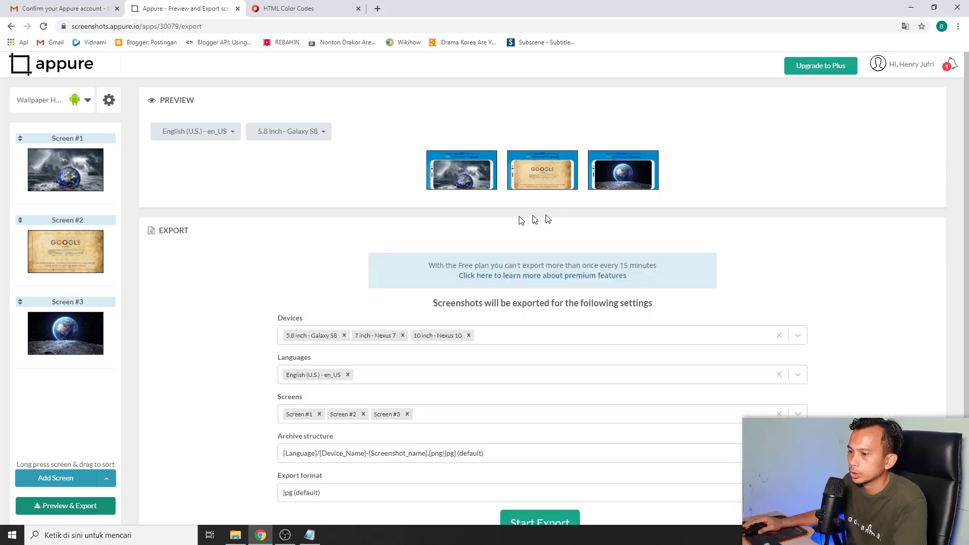
Start the export of all three screens and download the generated screenshots zip
{"action": "scroll", "coordinate": [677, 314], "scroll_direction": "down", "scroll_amount": 1}
{"action": "left_click", "coordinate": [527, 489]}
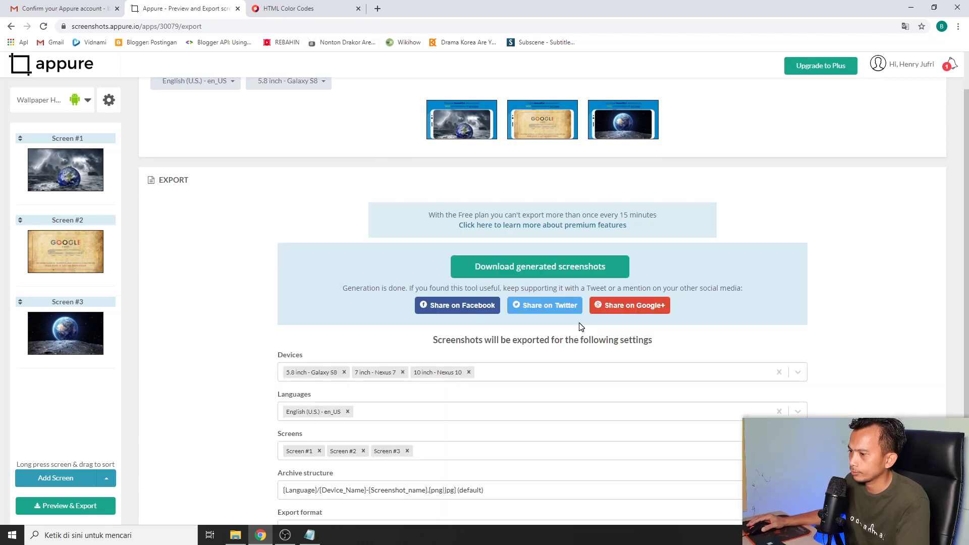
{"action": "left_click", "coordinate": [509, 268]}
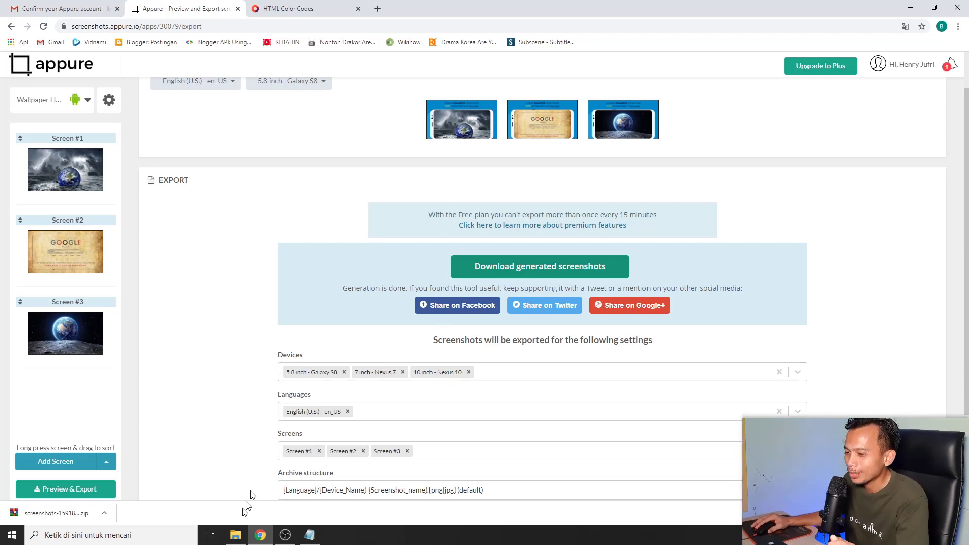
{"action": "left_click", "coordinate": [99, 515]}
{"action": "left_click", "coordinate": [139, 477]}
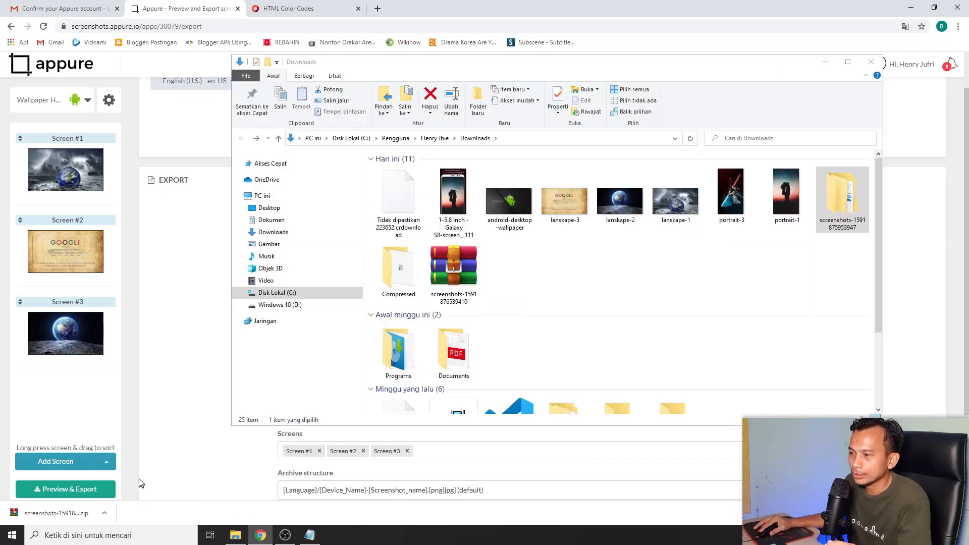
{"action": "right_click", "coordinate": [460, 285]}
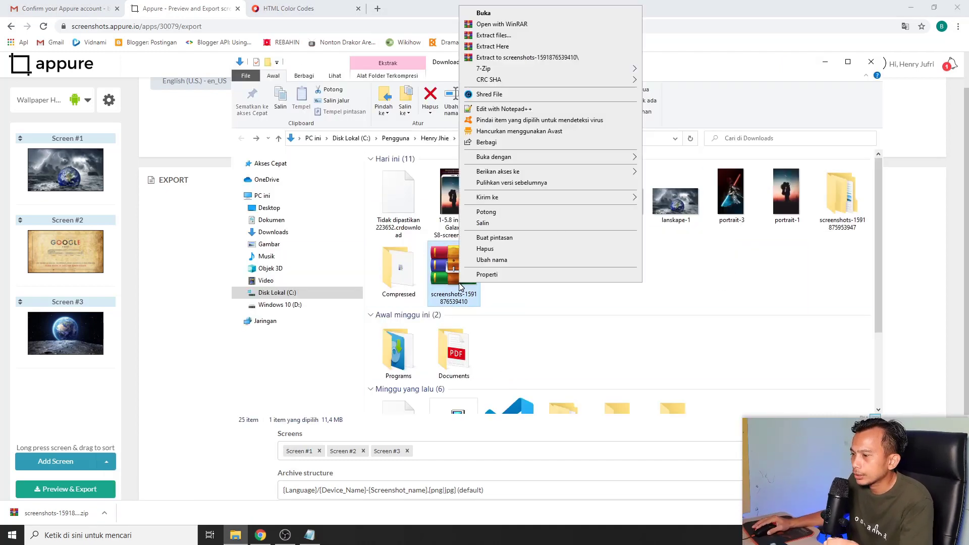
{"action": "left_click", "coordinate": [530, 58]}
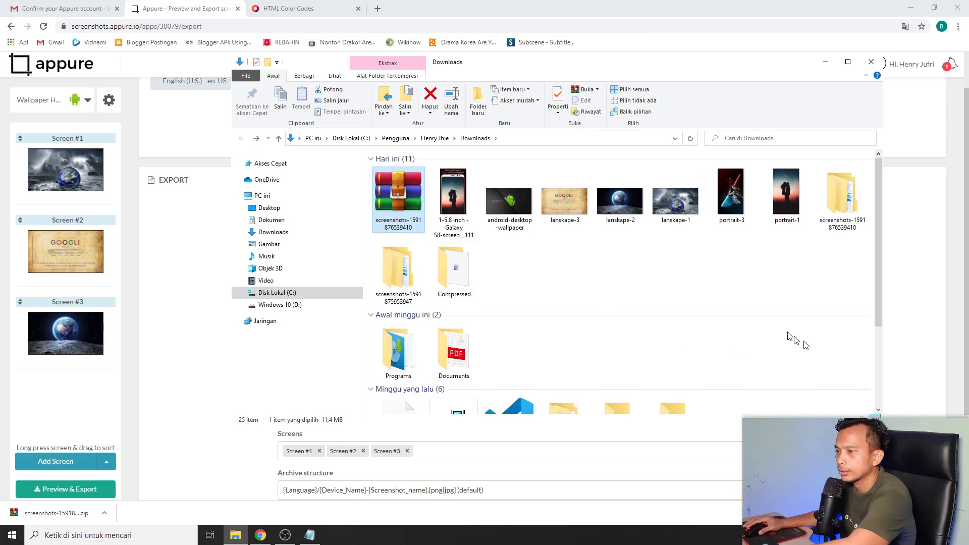
{"action": "key", "text": "Delete"}
Open the extracted English (U.S.) folder and view the first Galaxy S8 screenshot
{"action": "double_click", "coordinate": [864, 227]}
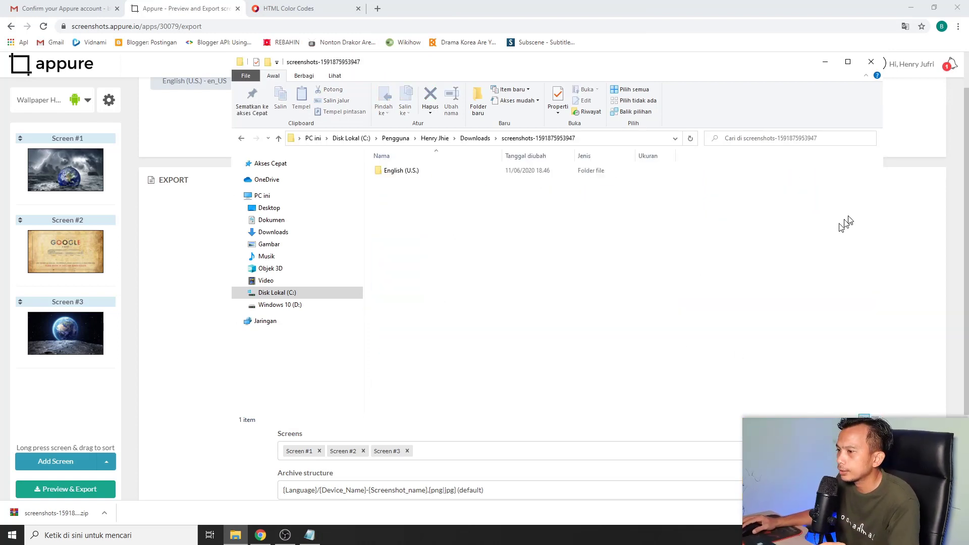
{"action": "double_click", "coordinate": [402, 171]}
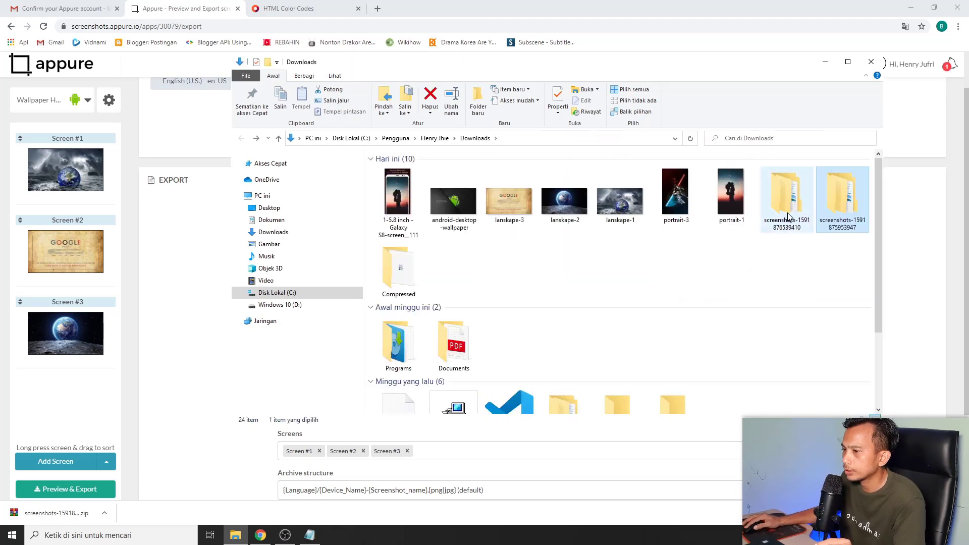
{"action": "double_click", "coordinate": [786, 218]}
{"action": "double_click", "coordinate": [427, 173]}
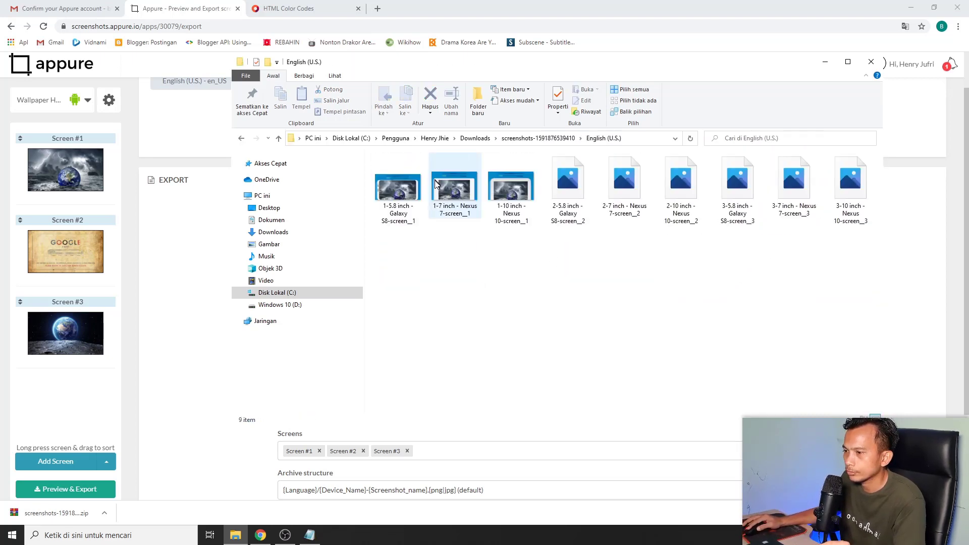
{"action": "double_click", "coordinate": [399, 189]}
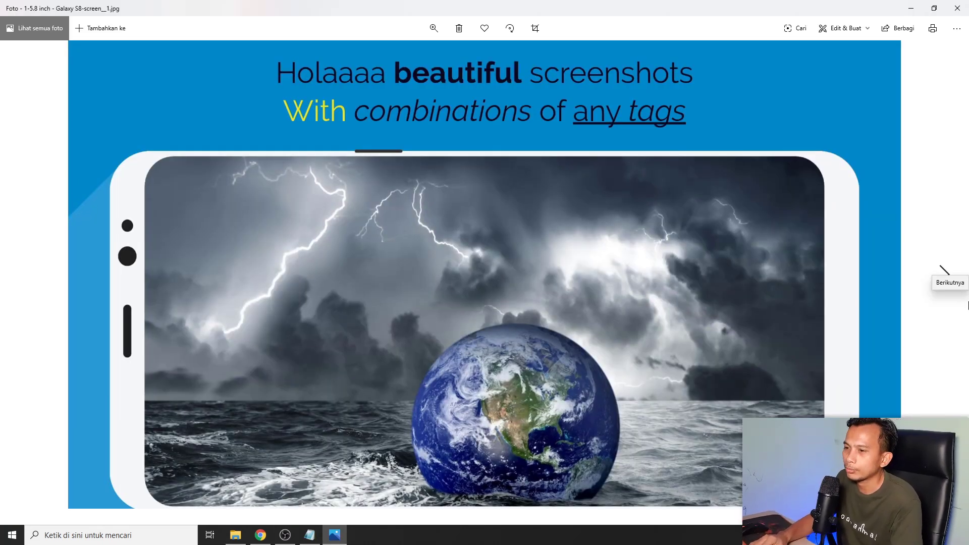
Page through the exported screenshots to the last Nexus 10 image, then close Photos
{"action": "left_click", "coordinate": [946, 272]}
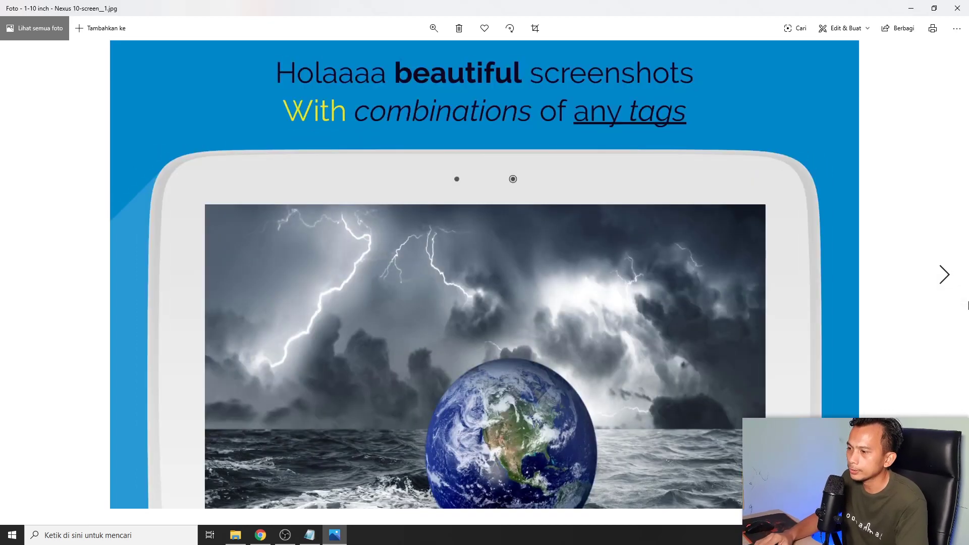
{"action": "left_click", "coordinate": [945, 275]}
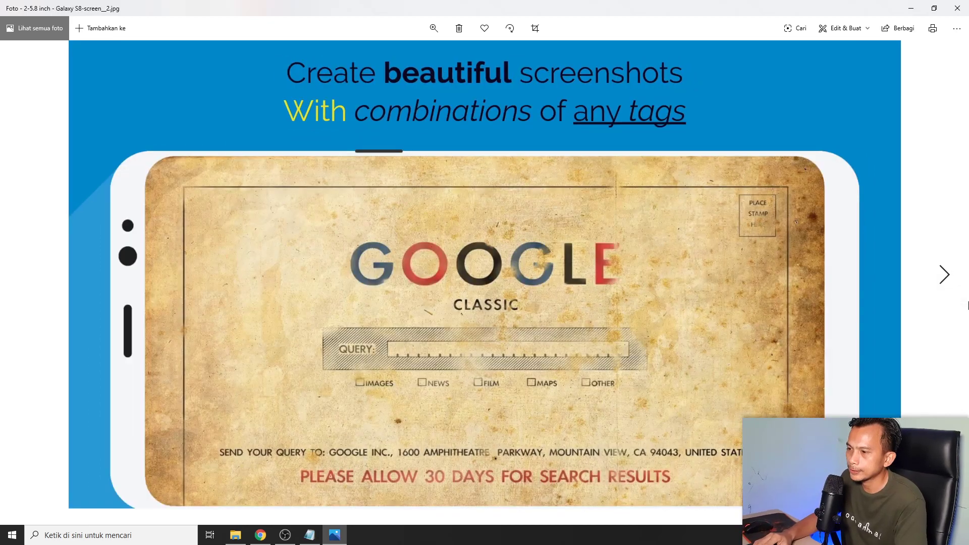
{"action": "key", "text": "Right"}
{"action": "key", "text": "Right"}
{"action": "key", "text": "Right"}
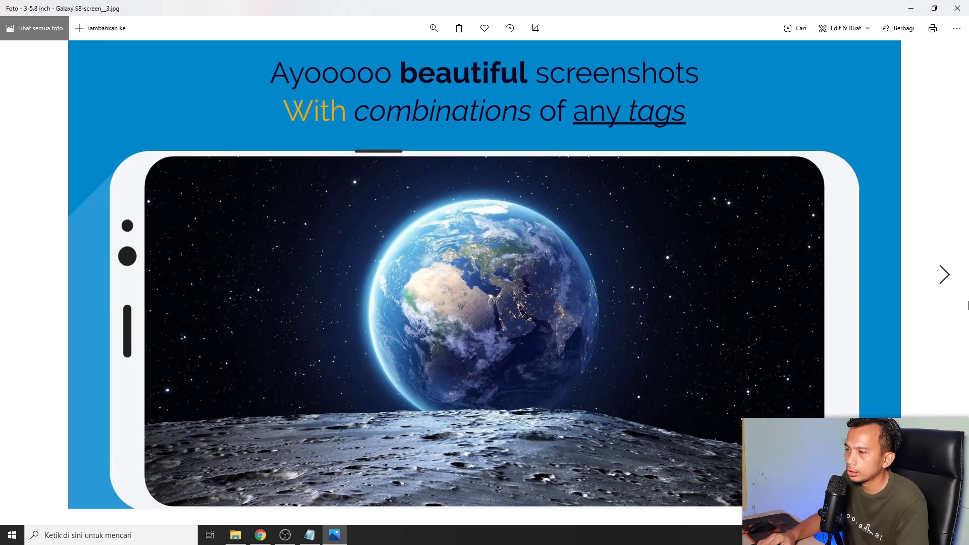
{"action": "key", "text": "Right"}
{"action": "key", "text": "Right"}
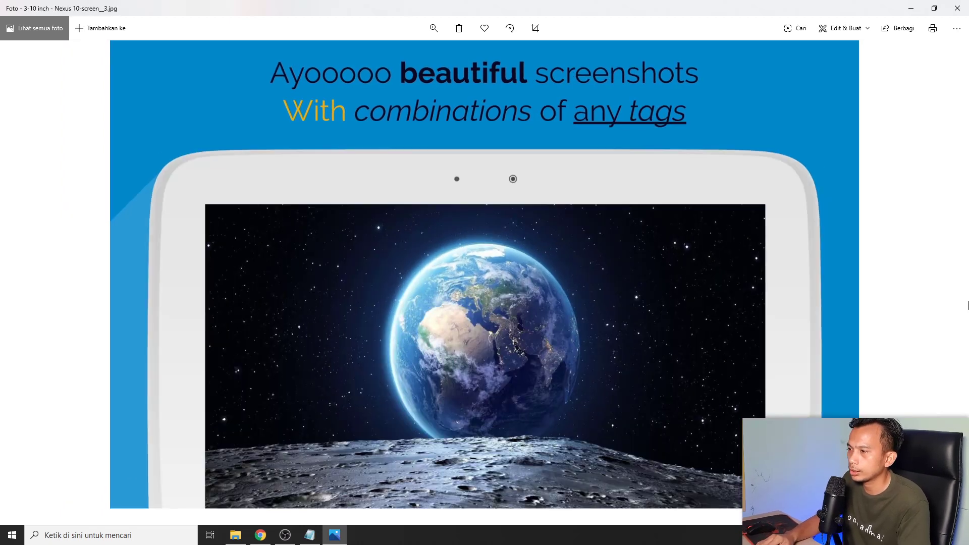
{"action": "left_click", "coordinate": [966, 14]}
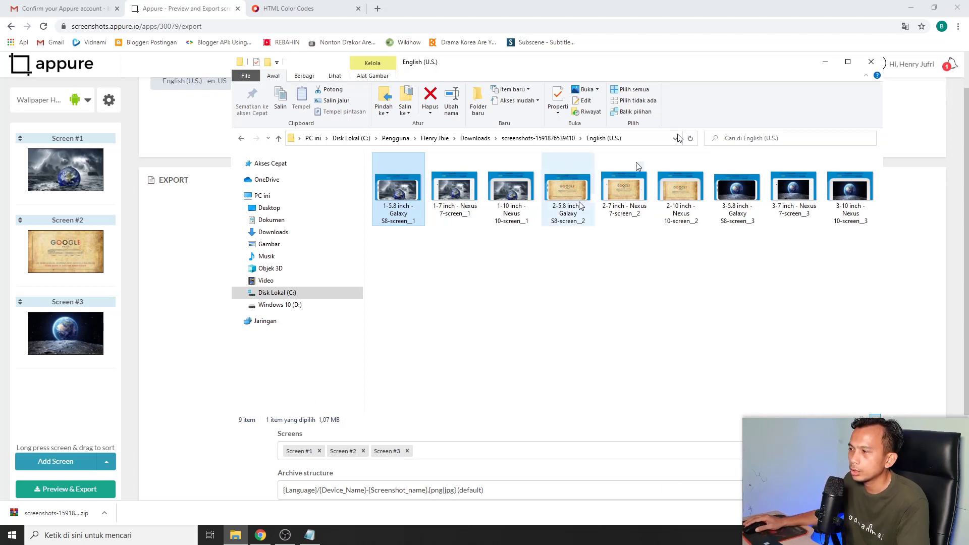
Open Screen #1 in the Appure editor and delete all its caption text
{"action": "left_click", "coordinate": [261, 535]}
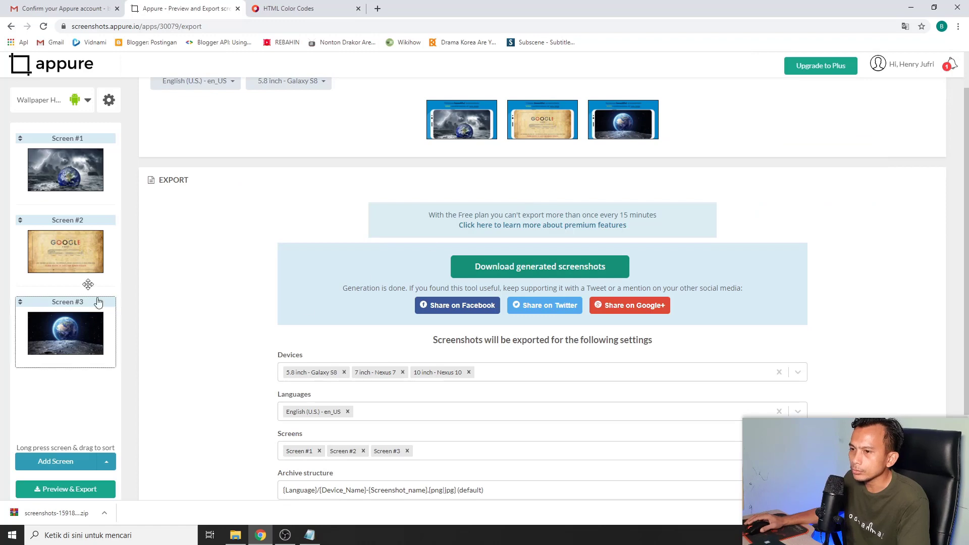
{"action": "scroll", "coordinate": [461, 147], "scroll_direction": "up", "scroll_amount": 1}
{"action": "left_click", "coordinate": [113, 177]}
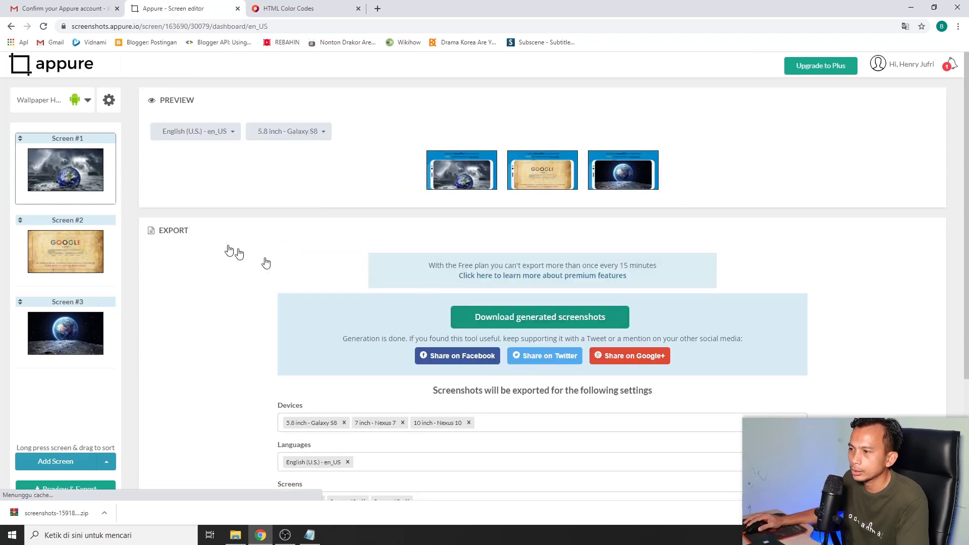
{"action": "scroll", "coordinate": [393, 258], "scroll_direction": "down", "scroll_amount": 1}
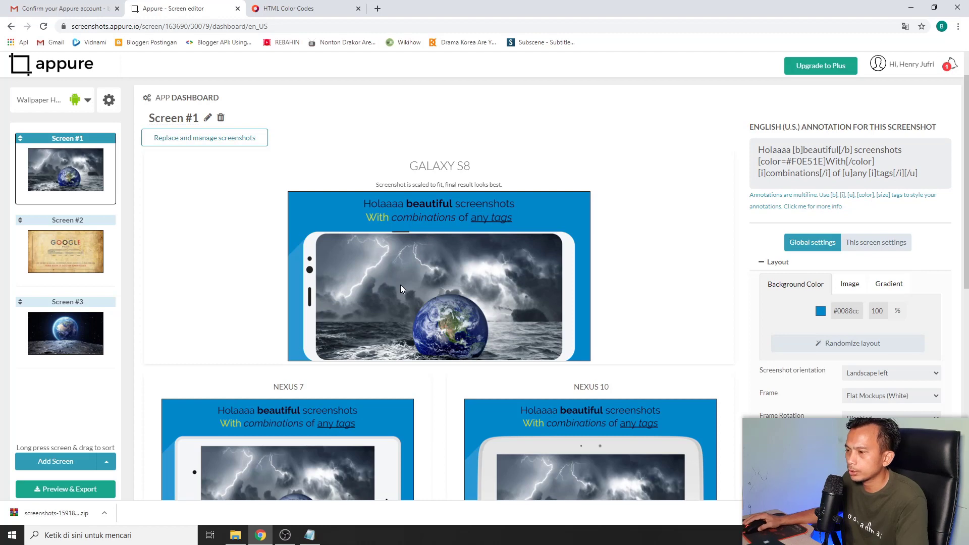
{"action": "scroll", "coordinate": [469, 220], "scroll_direction": "down", "scroll_amount": 2}
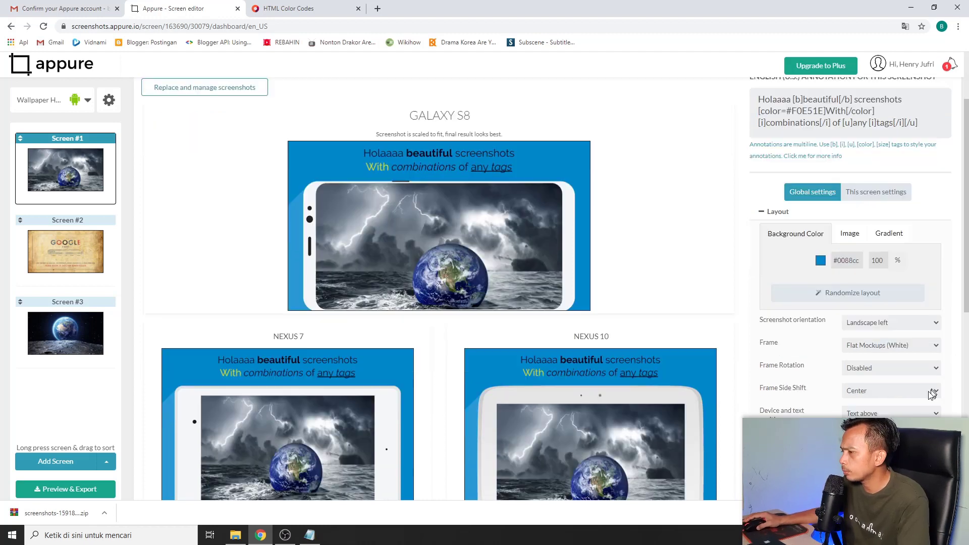
{"action": "scroll", "coordinate": [881, 405], "scroll_direction": "down", "scroll_amount": 3}
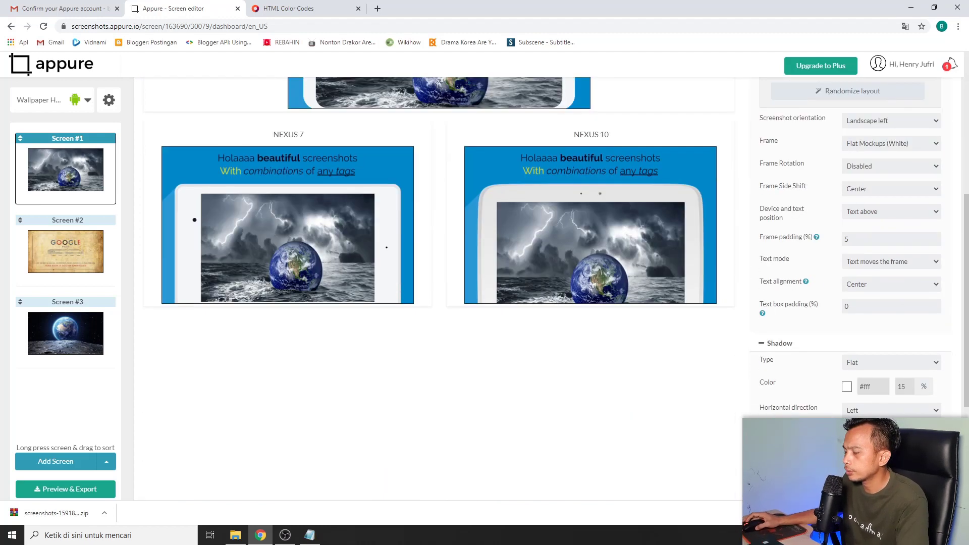
{"action": "scroll", "coordinate": [576, 387], "scroll_direction": "up", "scroll_amount": 4}
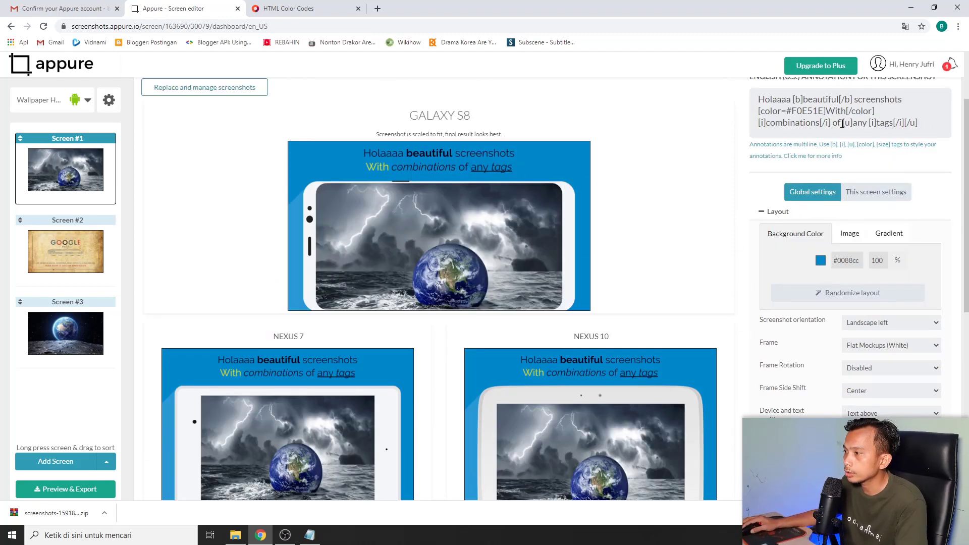
{"action": "mouse_move", "coordinate": [935, 124]}
{"action": "left_mouse_down"}
{"action": "mouse_move", "coordinate": [762, 125]}
{"action": "mouse_move", "coordinate": [752, 90]}
{"action": "left_mouse_up"}
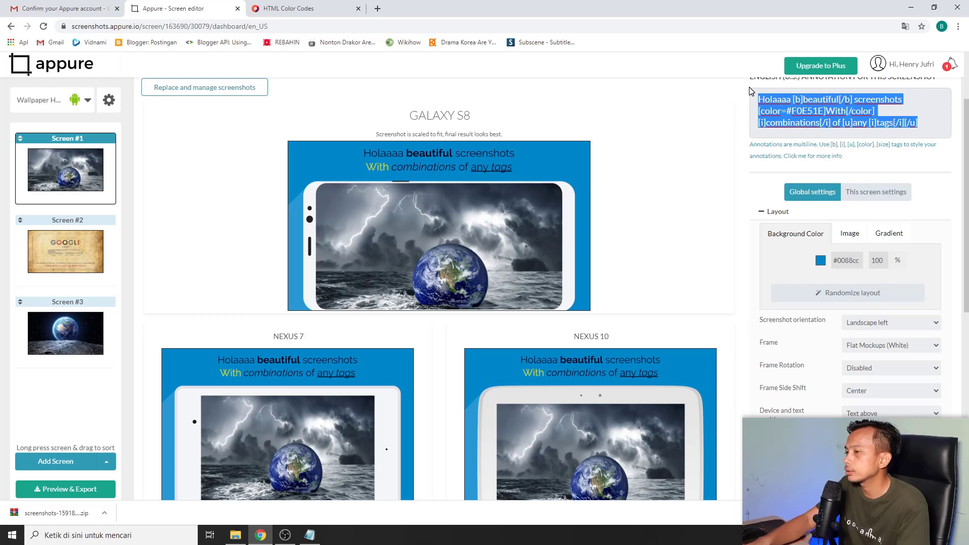
{"action": "key", "text": "BackSpace"}
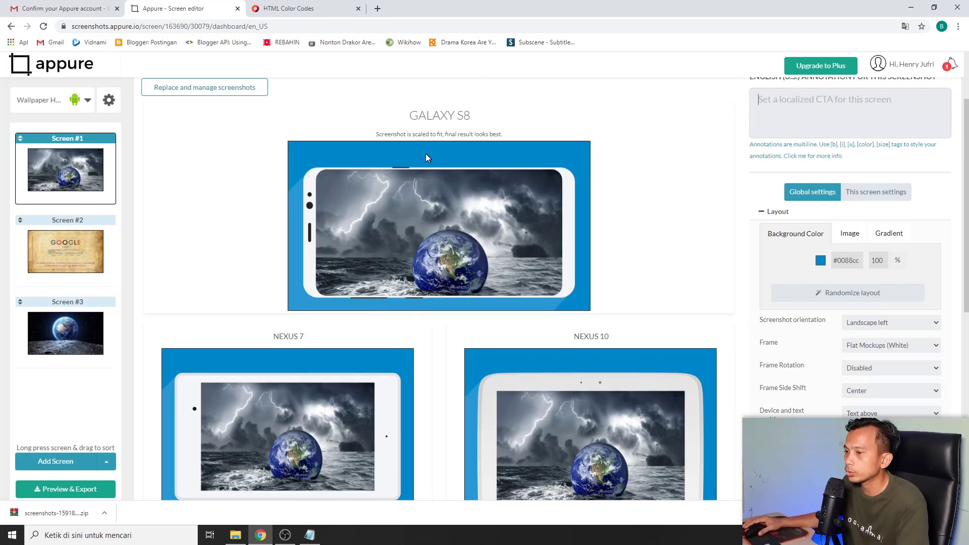